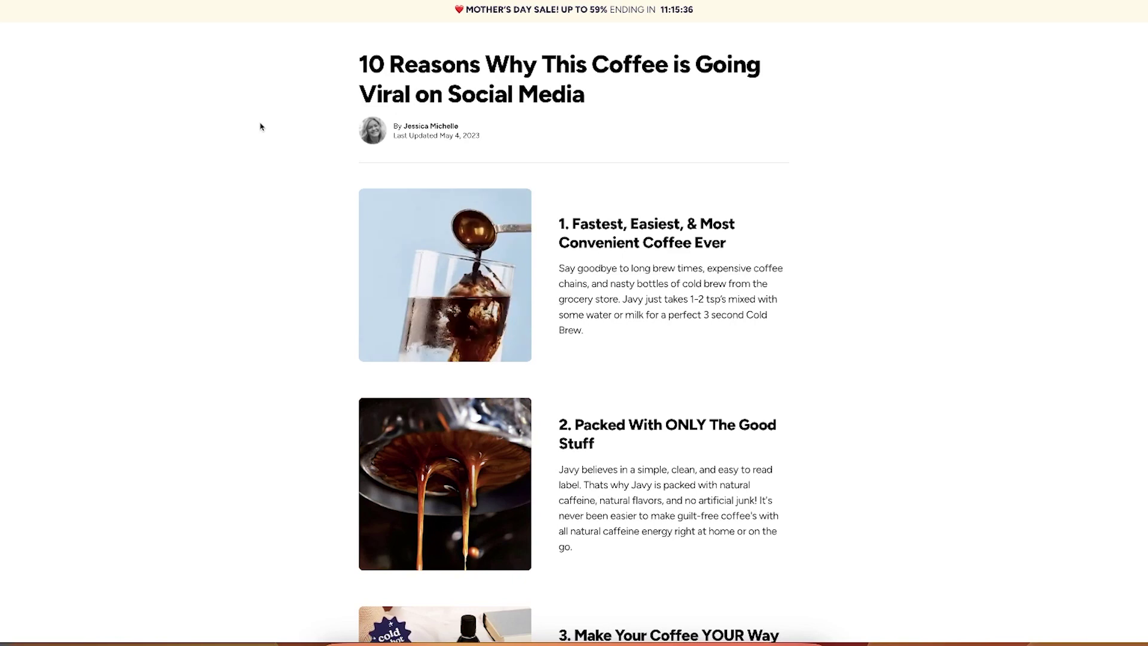
Step: Highlight the Javy article's two-line title and the reason 6 heading
{"action": "left_click_drag", "start_coordinate": [342, 56], "coordinate": [618, 125]}
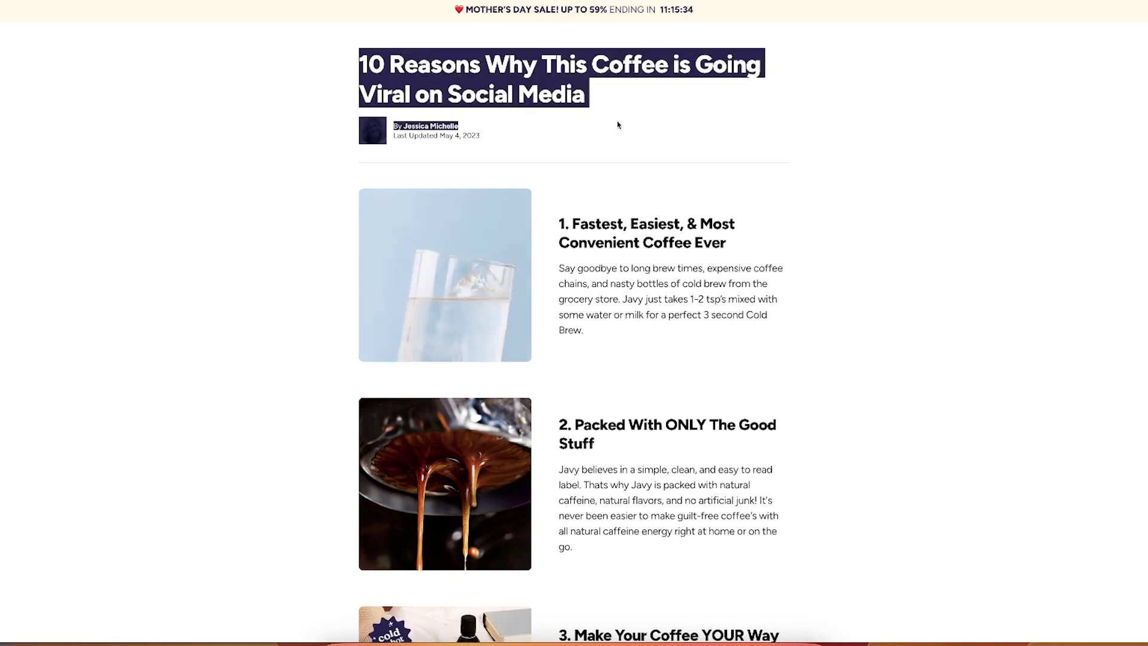
{"action": "double_click", "coordinate": [534, 84]}
{"action": "left_click", "coordinate": [477, 65]}
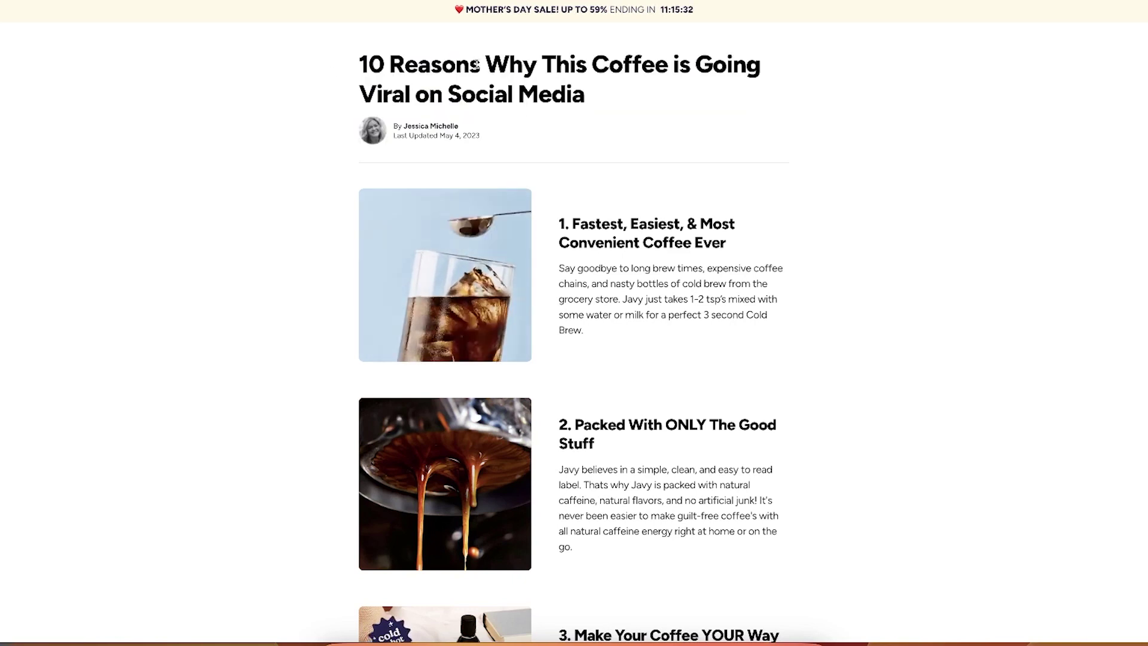
{"action": "left_click_drag", "start_coordinate": [351, 62], "coordinate": [594, 102]}
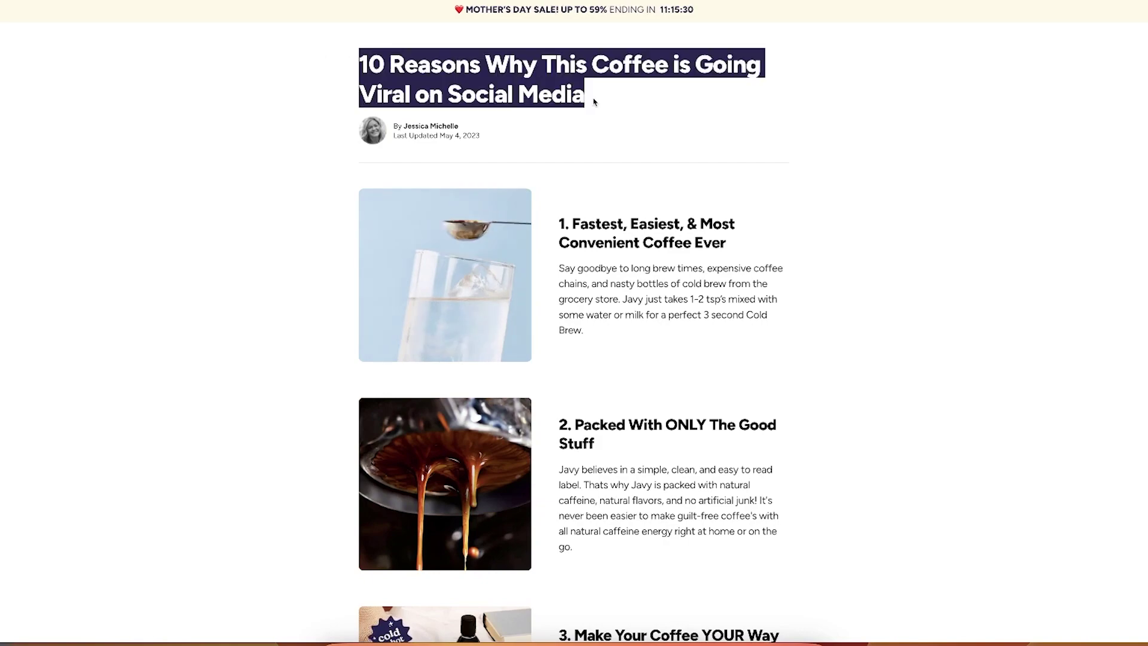
{"action": "left_click", "coordinate": [453, 71]}
{"action": "scroll", "coordinate": [453, 71], "scroll_direction": "down", "scroll_amount": 20}
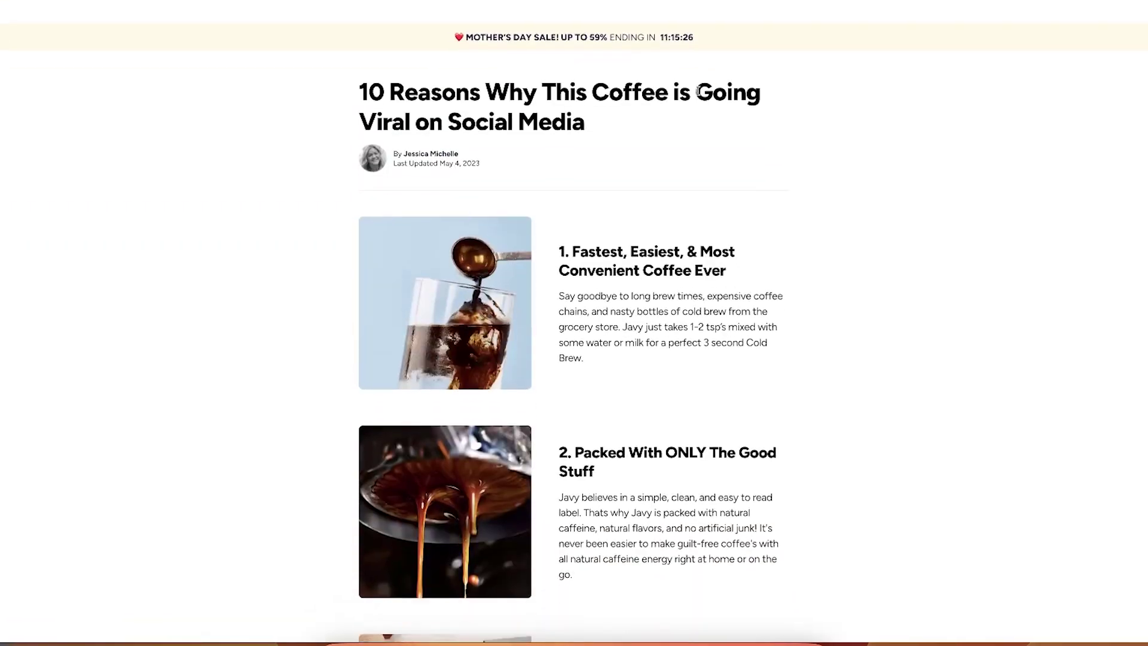
{"action": "scroll", "coordinate": [704, 83], "scroll_direction": "down", "scroll_amount": 1}
{"action": "left_click_drag", "start_coordinate": [357, 63], "coordinate": [583, 85]}
{"action": "triple_click", "coordinate": [452, 66]}
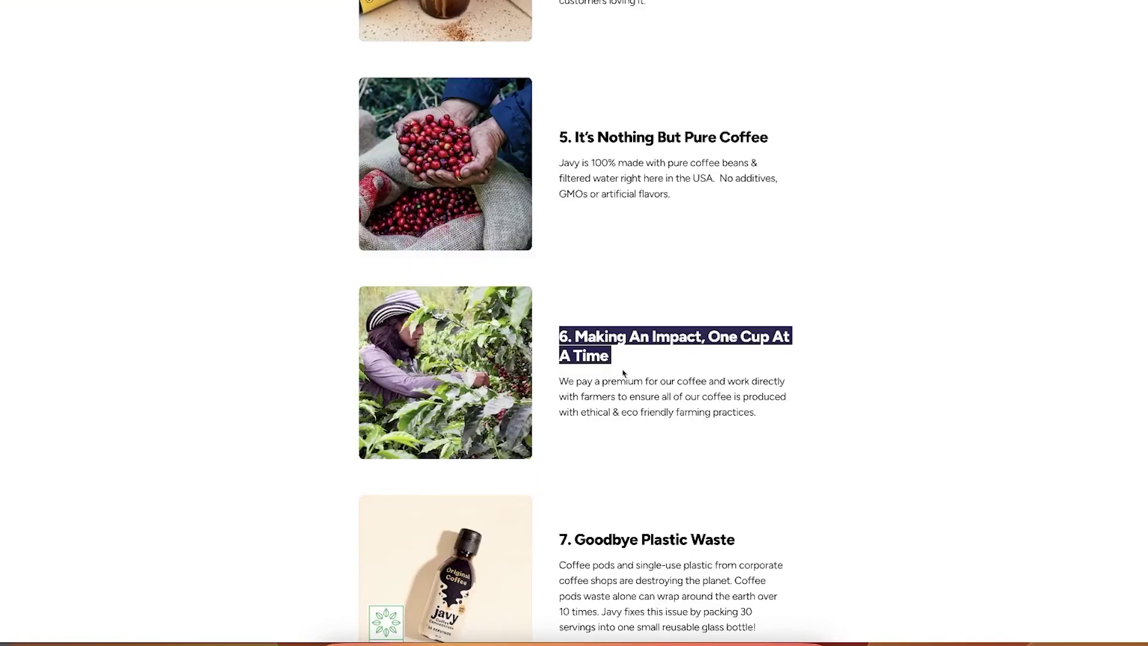
{"action": "triple_click", "coordinate": [589, 336]}
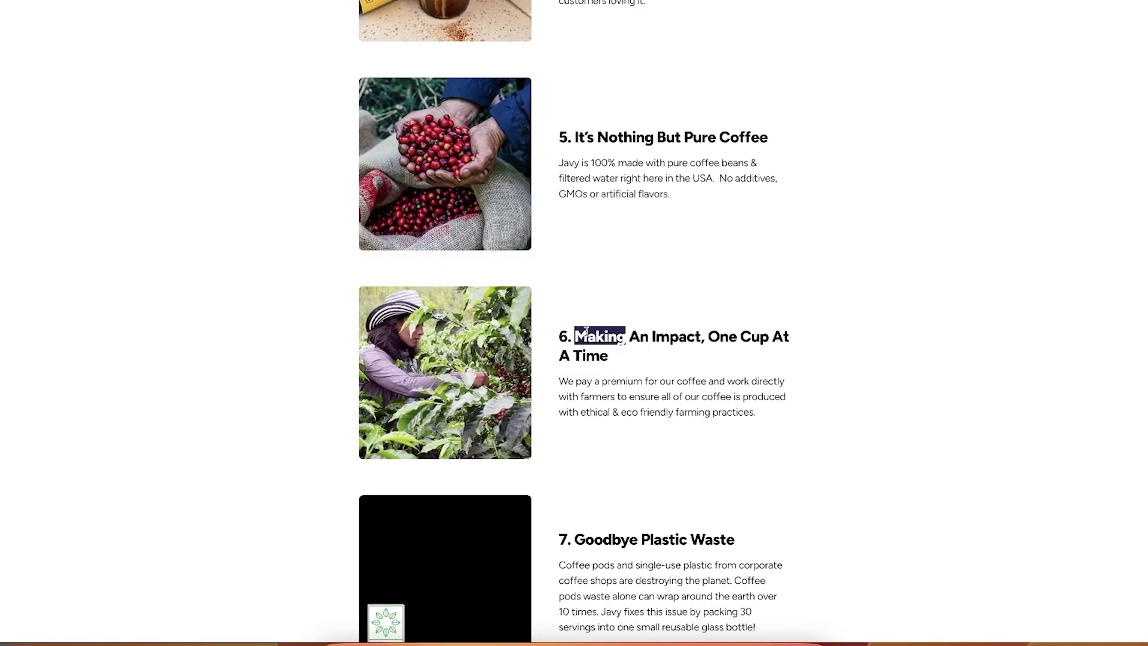
{"action": "triple_click", "coordinate": [635, 343]}
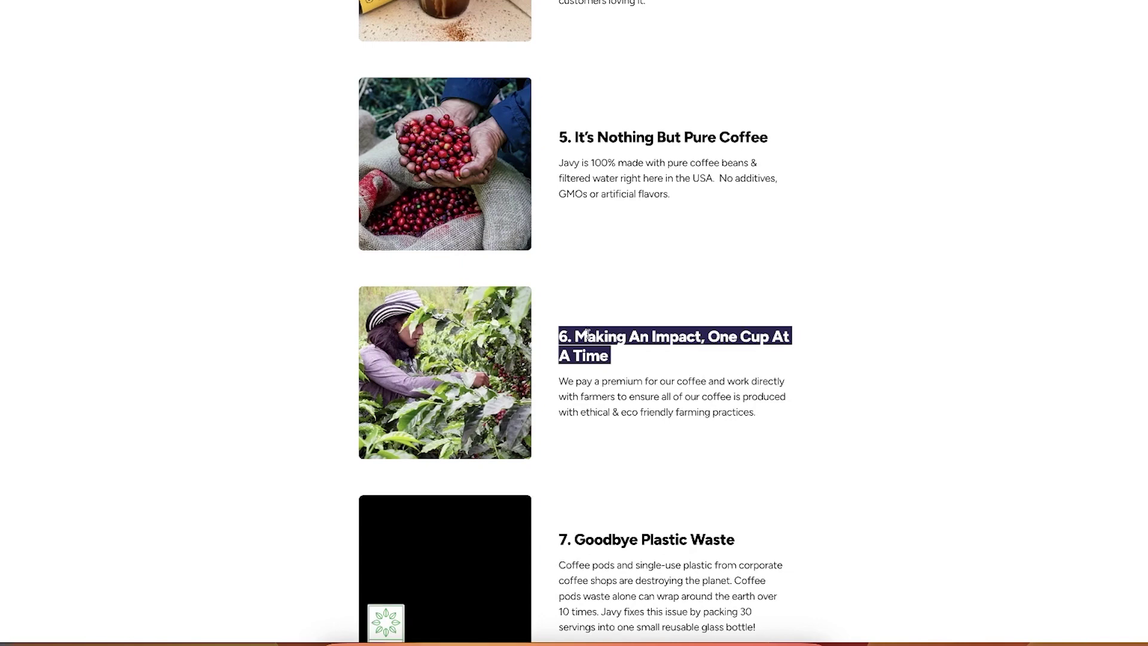
Step: Highlight the reason 2 'Packed With ONLY The Good Stuff', reason 3, reason 1 and reason 10 headings
{"action": "scroll", "coordinate": [760, 223], "scroll_direction": "up", "scroll_amount": 10}
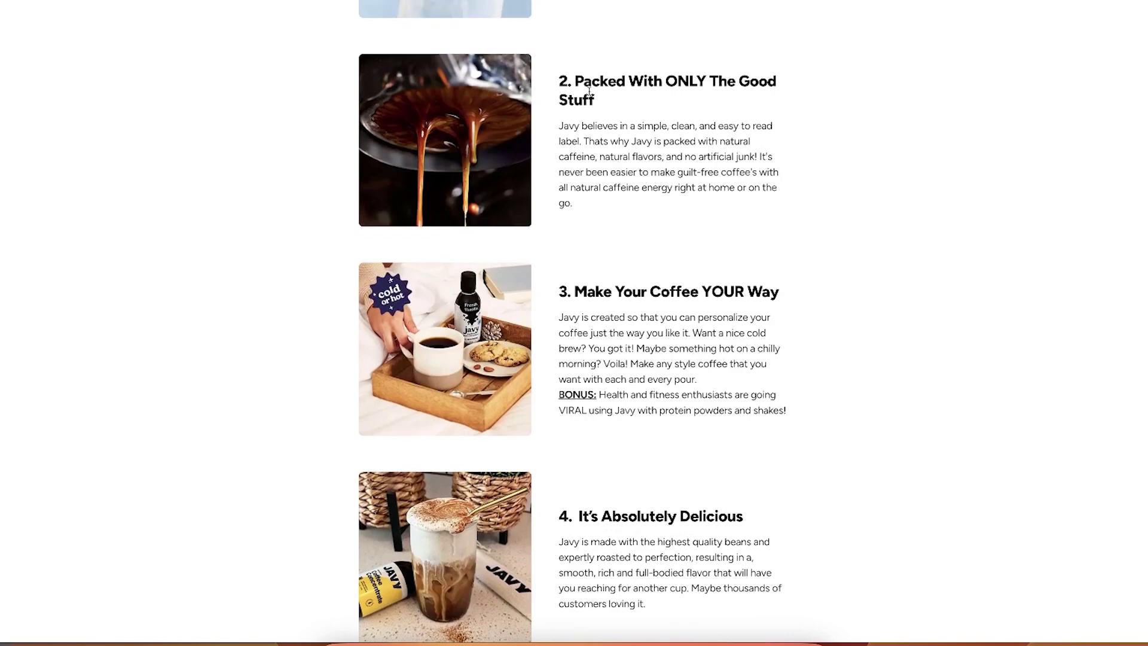
{"action": "left_click_drag", "start_coordinate": [567, 82], "coordinate": [659, 114]}
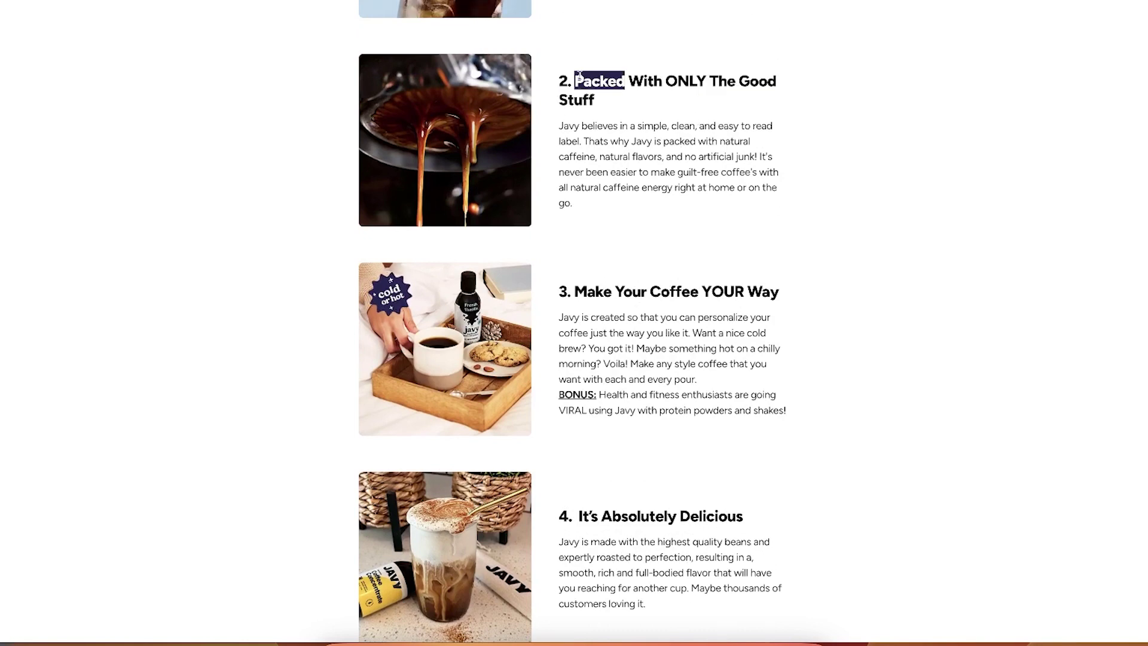
{"action": "triple_click", "coordinate": [598, 82]}
{"action": "triple_click", "coordinate": [663, 291]}
{"action": "scroll", "coordinate": [547, 218], "scroll_direction": "up", "scroll_amount": 6}
{"action": "left_click_drag", "start_coordinate": [548, 218], "coordinate": [728, 242]}
{"action": "triple_click", "coordinate": [628, 233]}
{"action": "scroll", "coordinate": [628, 233], "scroll_direction": "down", "scroll_amount": 20}
{"action": "left_click_drag", "start_coordinate": [594, 505], "coordinate": [711, 520]}
{"action": "left_click", "coordinate": [587, 503]}
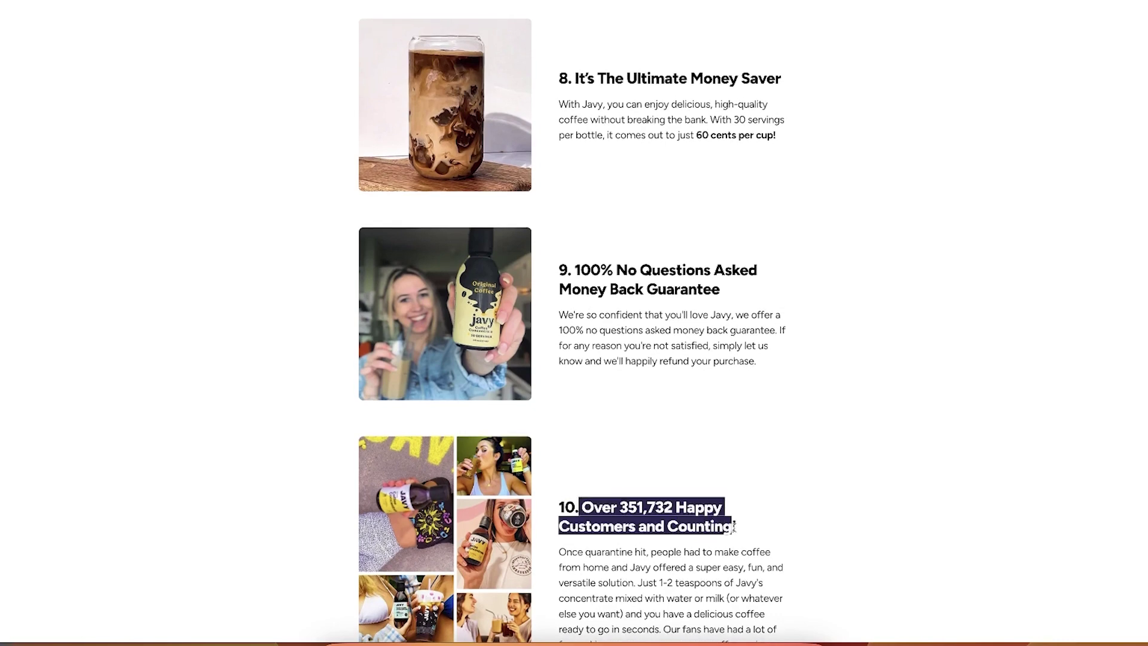
{"action": "scroll", "coordinate": [733, 526], "scroll_direction": "down", "scroll_amount": 7}
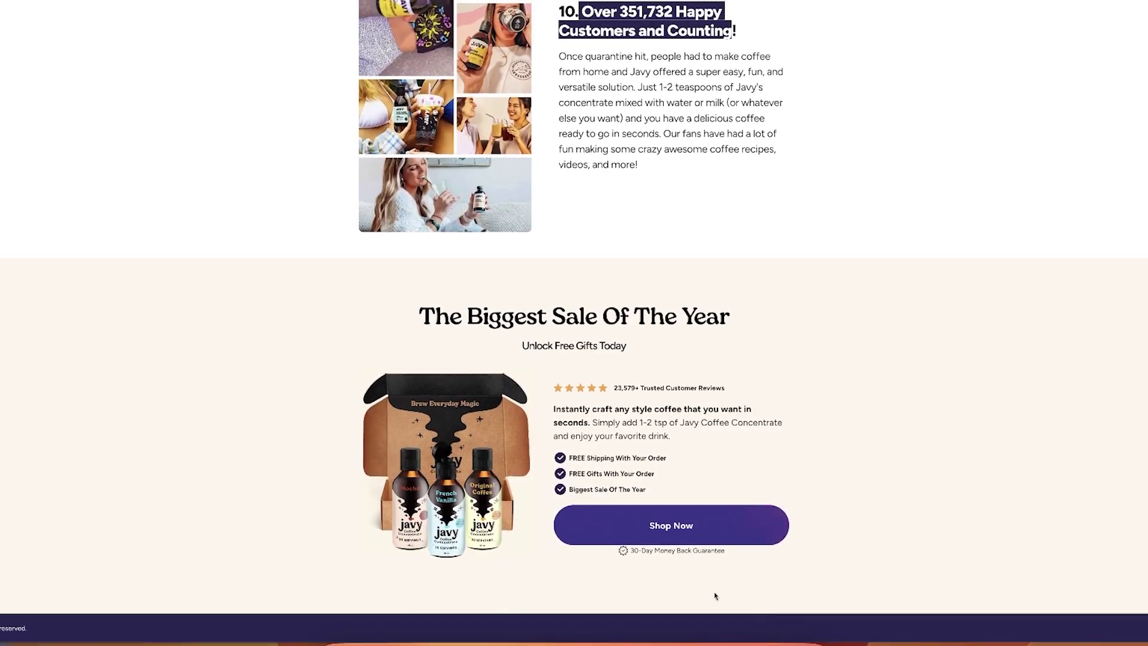
Step: Open the Javy product page from the sale section, then return to the 10 Reasons article
{"action": "left_click", "coordinate": [651, 526]}
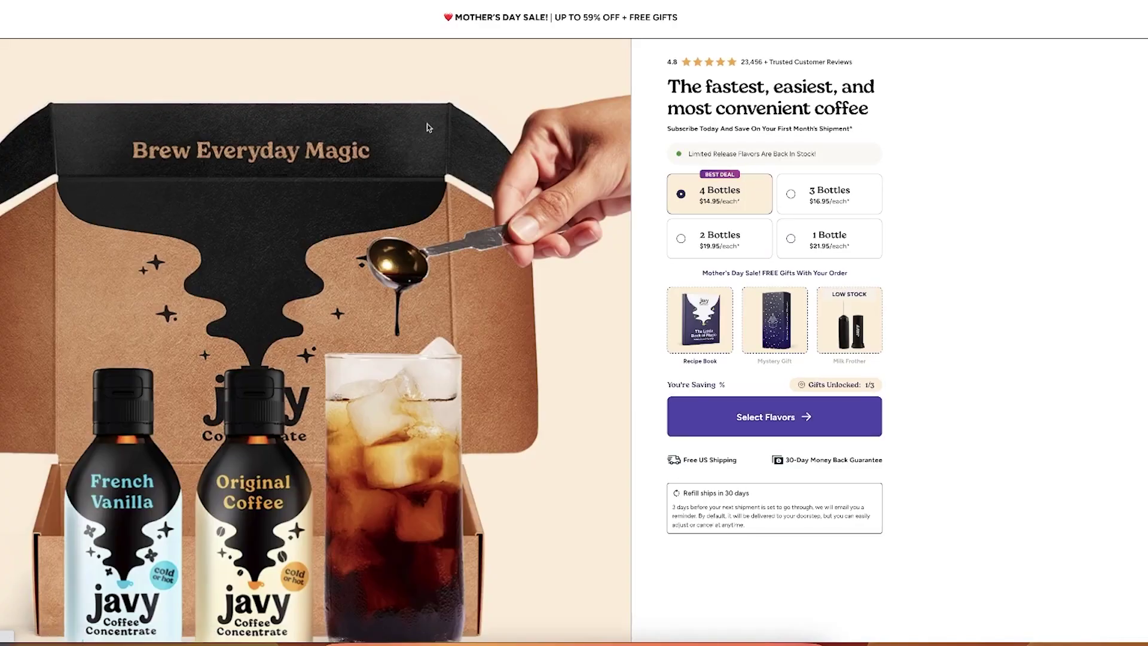
{"action": "scroll", "coordinate": [641, 169], "scroll_direction": "down", "scroll_amount": 10}
{"action": "scroll", "coordinate": [641, 170], "scroll_direction": "up", "scroll_amount": 10}
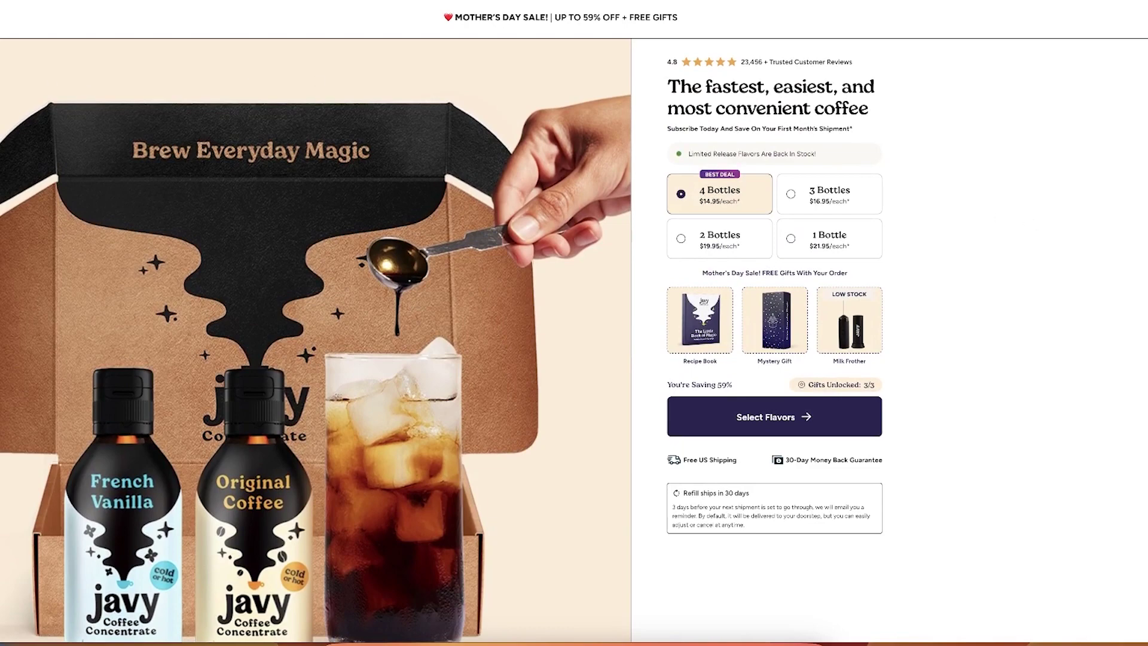
{"action": "key", "text": "alt+Left"}
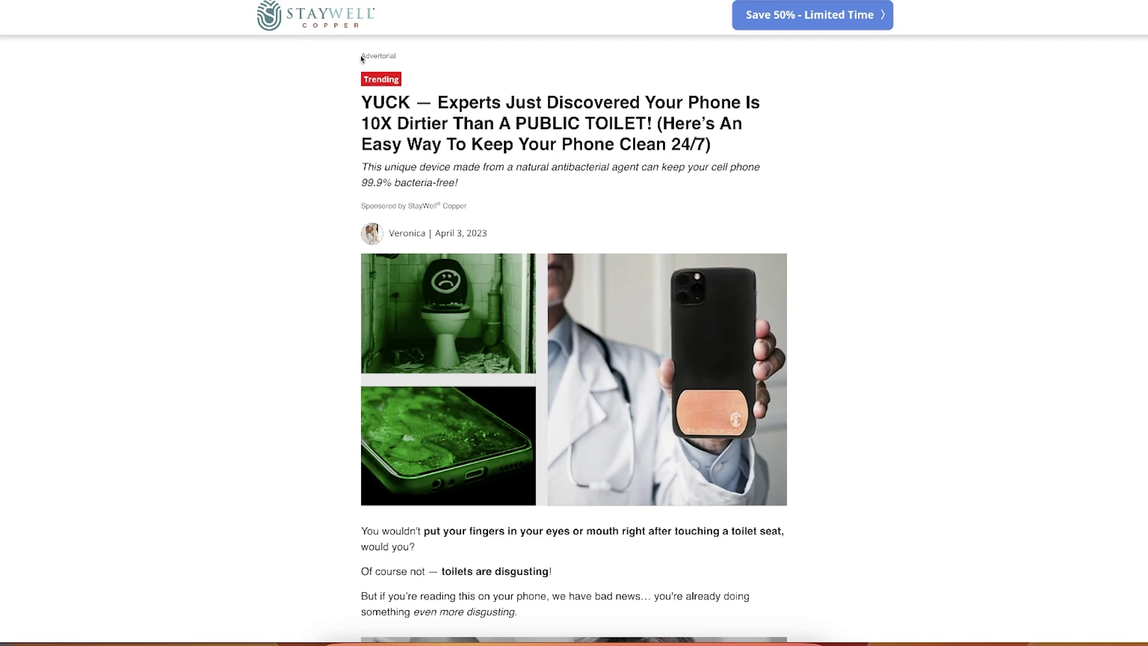
{"action": "left_click_drag", "start_coordinate": [362, 58], "coordinate": [600, 113]}
{"action": "left_click", "coordinate": [366, 60]}
{"action": "scroll", "coordinate": [670, 110], "scroll_direction": "down", "scroll_amount": 1}
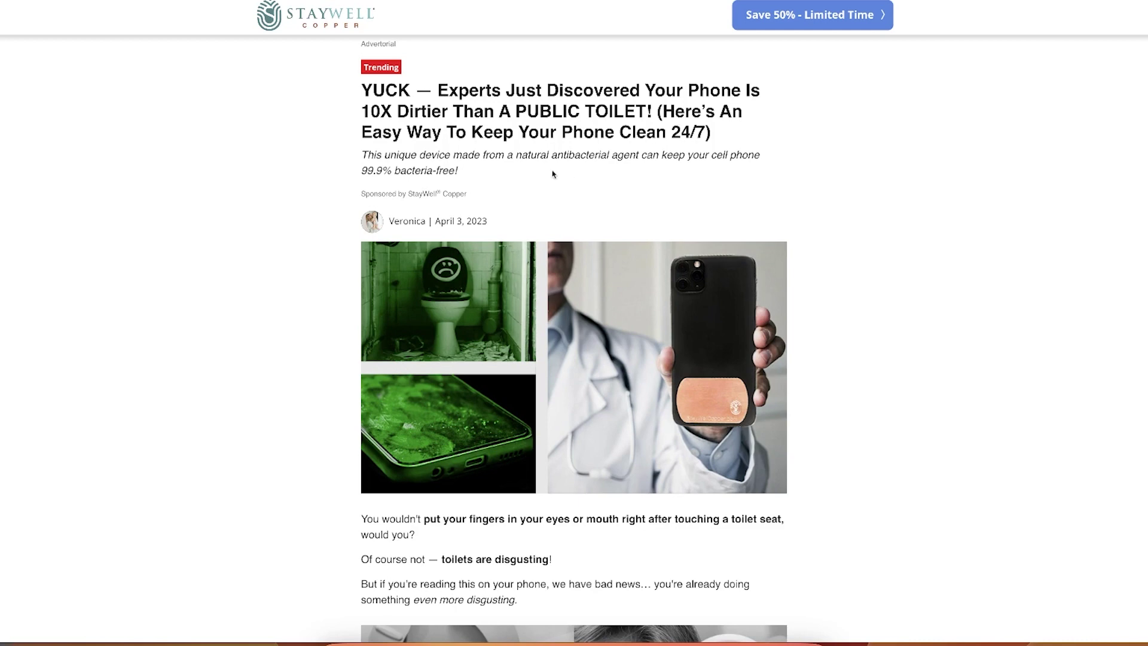
{"action": "left_click_drag", "start_coordinate": [374, 153], "coordinate": [495, 155]}
{"action": "left_click", "coordinate": [592, 167]}
{"action": "triple_click", "coordinate": [620, 156]}
{"action": "mouse_move", "coordinate": [363, 89]}
{"action": "left_mouse_down"}
{"action": "mouse_move", "coordinate": [608, 111]}
{"action": "mouse_move", "coordinate": [657, 91]}
{"action": "mouse_move", "coordinate": [650, 112]}
{"action": "mouse_move", "coordinate": [380, 111]}
{"action": "mouse_move", "coordinate": [367, 94]}
{"action": "left_mouse_up"}
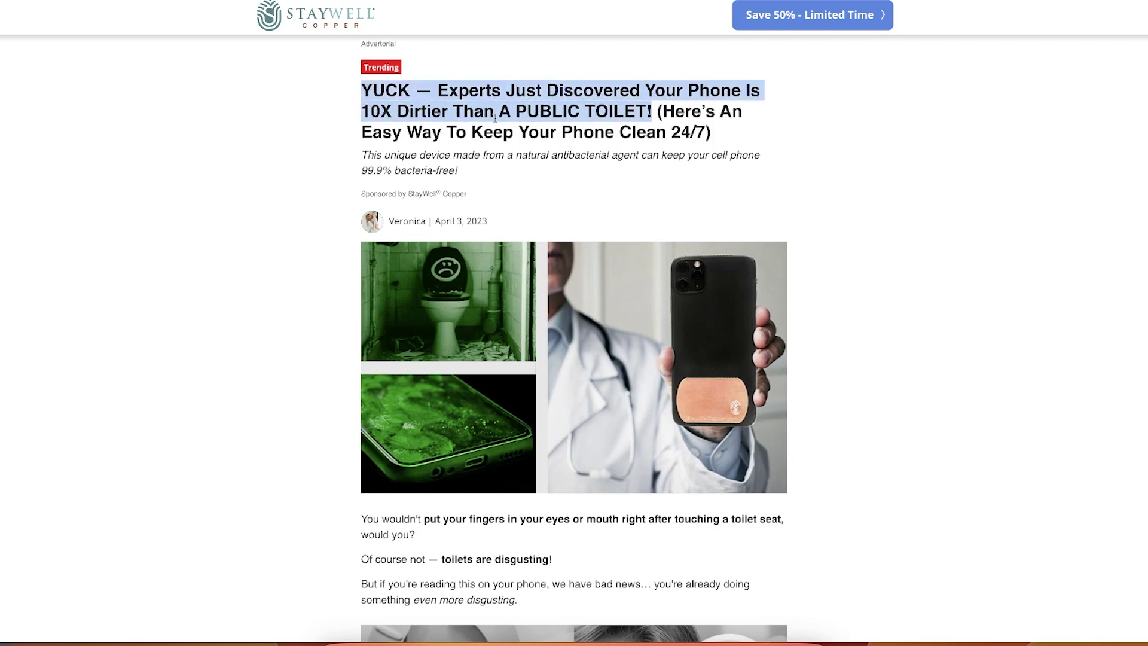
{"action": "left_click_drag", "start_coordinate": [440, 112], "coordinate": [634, 109]}
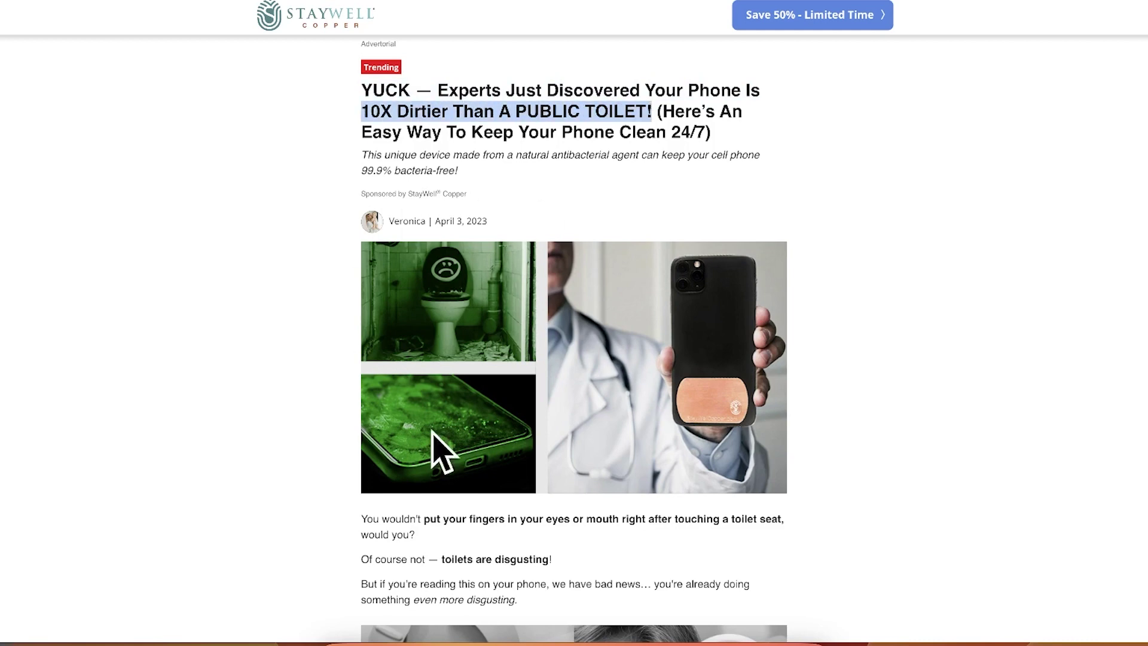
{"action": "scroll", "coordinate": [626, 444], "scroll_direction": "down", "scroll_amount": 2}
{"action": "scroll", "coordinate": [448, 576], "scroll_direction": "up", "scroll_amount": 3}
{"action": "left_click", "coordinate": [371, 143]}
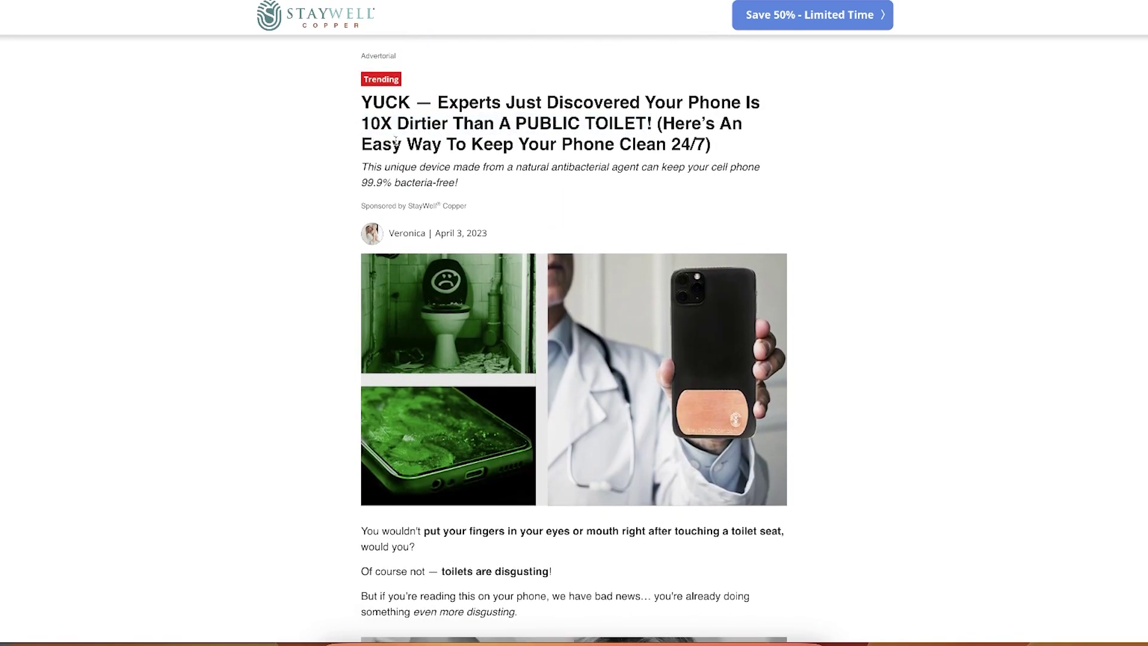
{"action": "left_click_drag", "start_coordinate": [659, 119], "coordinate": [770, 160]}
{"action": "triple_click", "coordinate": [643, 146]}
{"action": "left_click", "coordinate": [677, 124]}
{"action": "left_click_drag", "start_coordinate": [660, 121], "coordinate": [732, 151]}
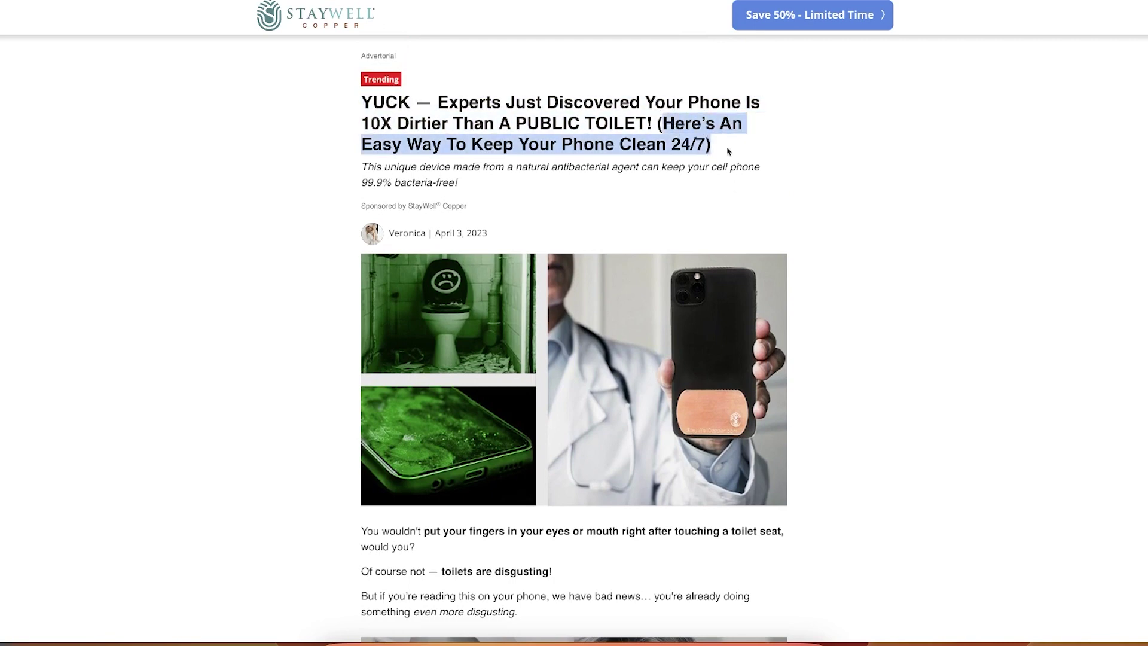
{"action": "scroll", "coordinate": [629, 335], "scroll_direction": "down", "scroll_amount": 5}
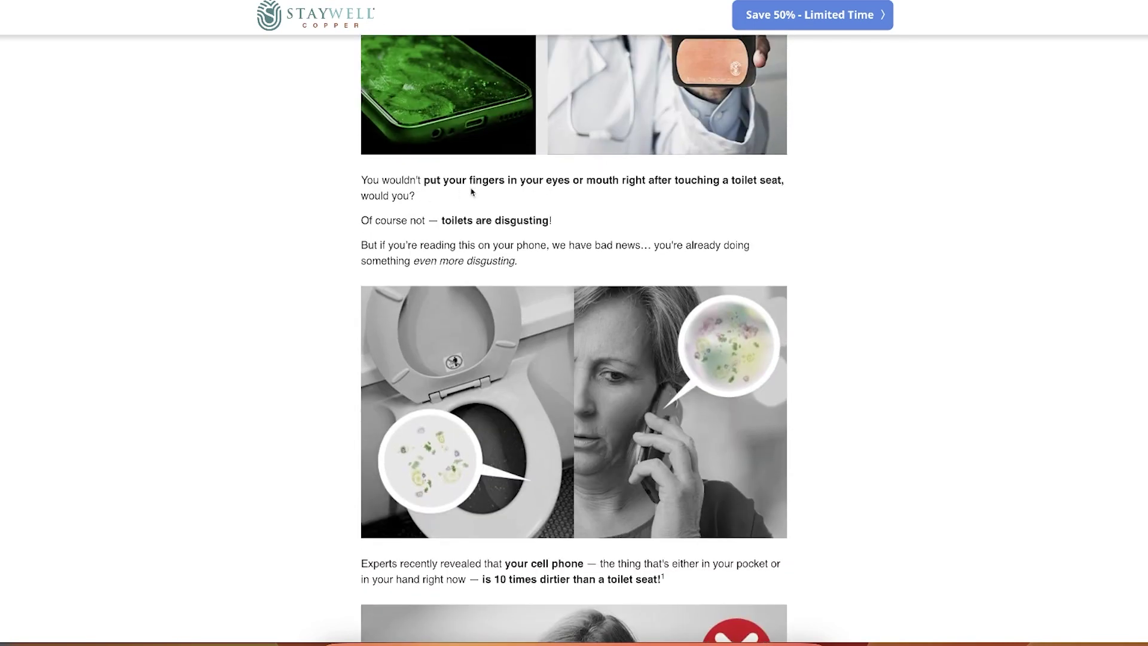
{"action": "scroll", "coordinate": [495, 383], "scroll_direction": "up", "scroll_amount": 3}
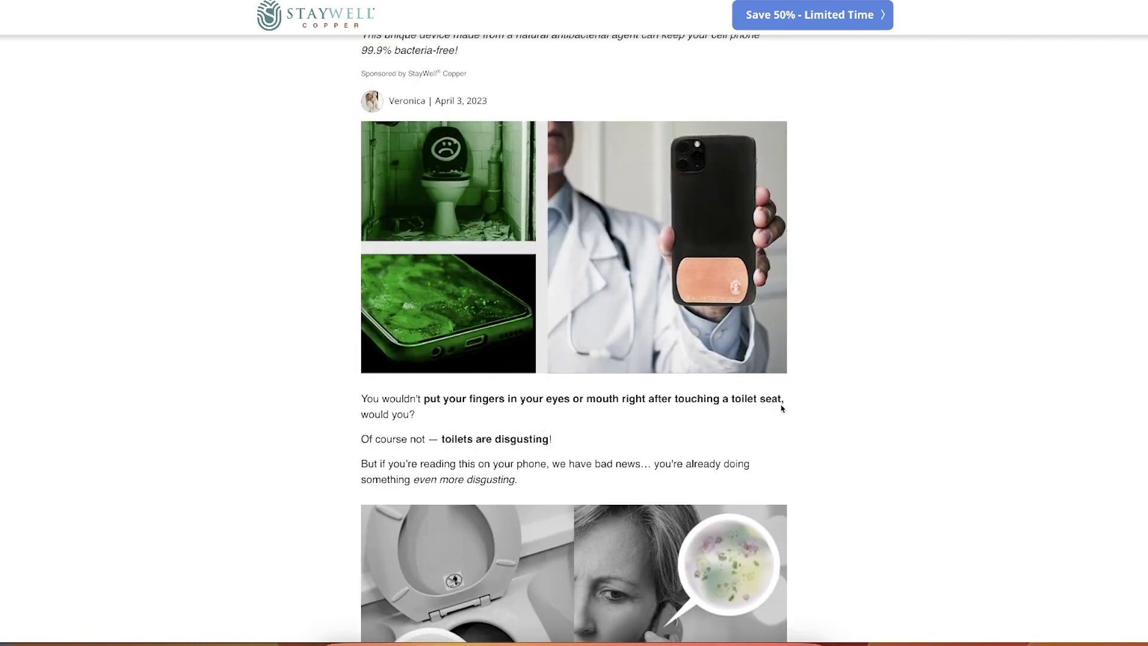
{"action": "triple_click", "coordinate": [523, 444]}
{"action": "triple_click", "coordinate": [375, 462]}
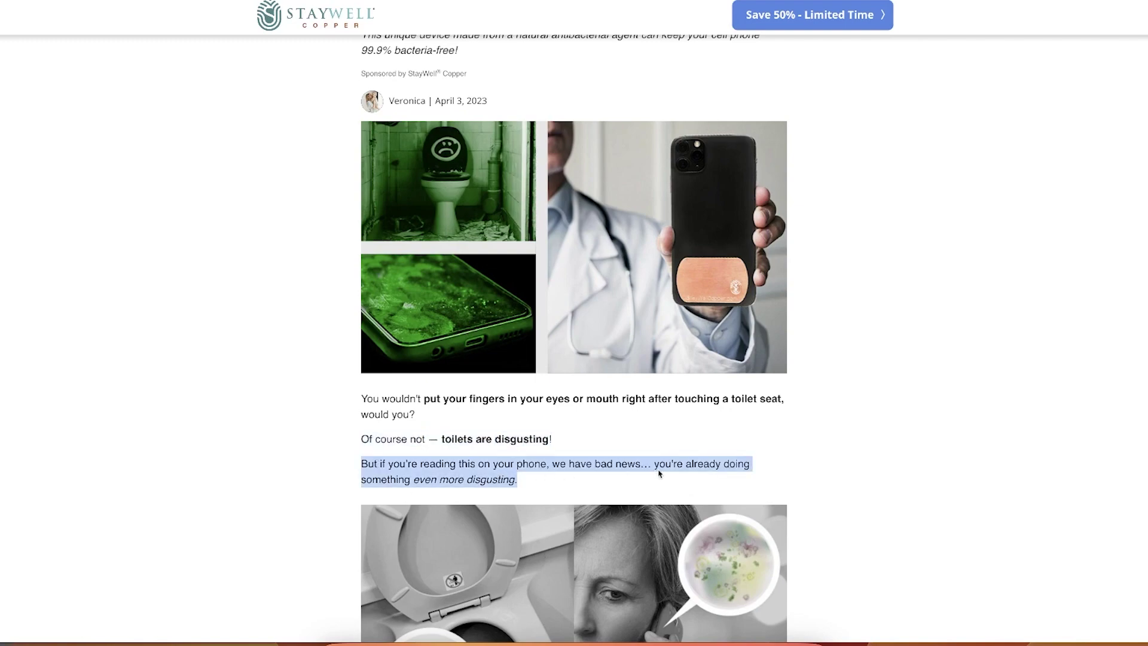
{"action": "scroll", "coordinate": [666, 473], "scroll_direction": "up", "scroll_amount": 1}
{"action": "scroll", "coordinate": [610, 479], "scroll_direction": "down", "scroll_amount": 1}
{"action": "scroll", "coordinate": [558, 486], "scroll_direction": "down", "scroll_amount": 7}
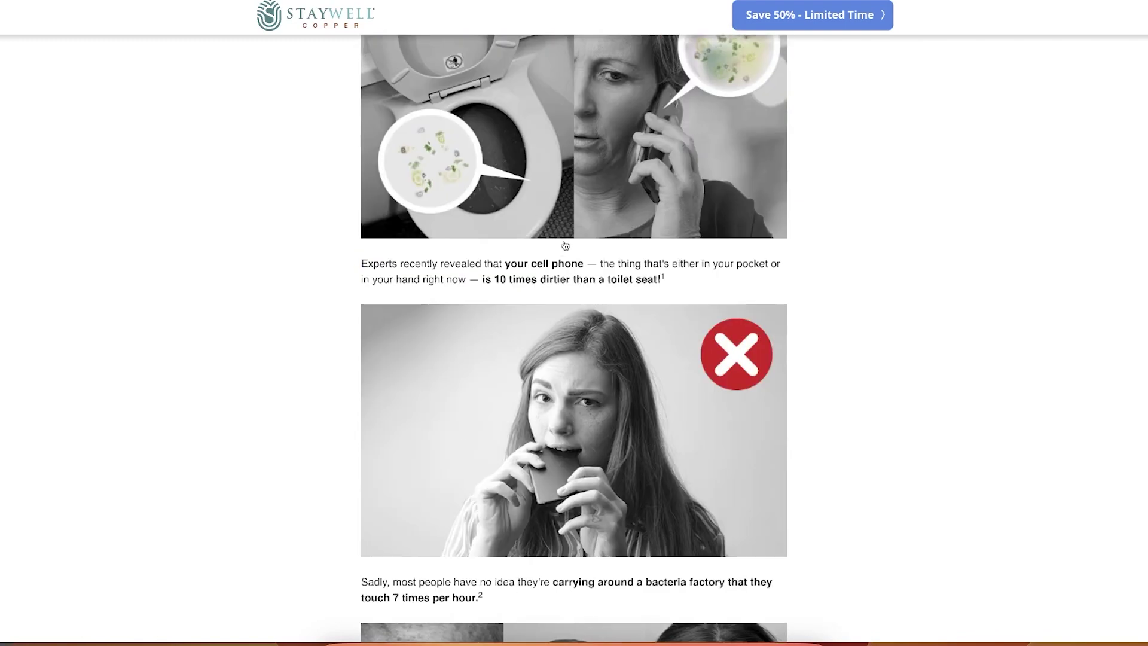
{"action": "scroll", "coordinate": [553, 279], "scroll_direction": "down", "scroll_amount": 7}
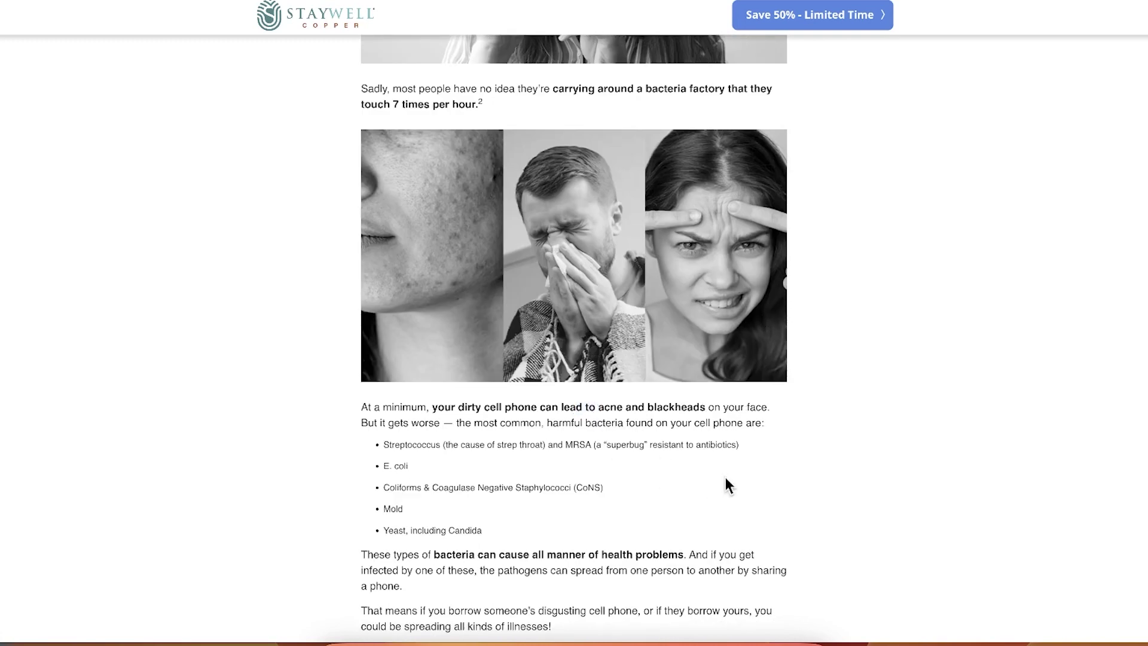
{"action": "left_click_drag", "start_coordinate": [363, 423], "coordinate": [473, 436]}
{"action": "scroll", "coordinate": [555, 437], "scroll_direction": "down", "scroll_amount": 3}
{"action": "scroll", "coordinate": [594, 217], "scroll_direction": "down", "scroll_amount": 4}
{"action": "left_click", "coordinate": [223, 448], "text": "shift"}
{"action": "scroll", "coordinate": [375, 509], "scroll_direction": "down", "scroll_amount": 1}
{"action": "left_click", "coordinate": [376, 509]}
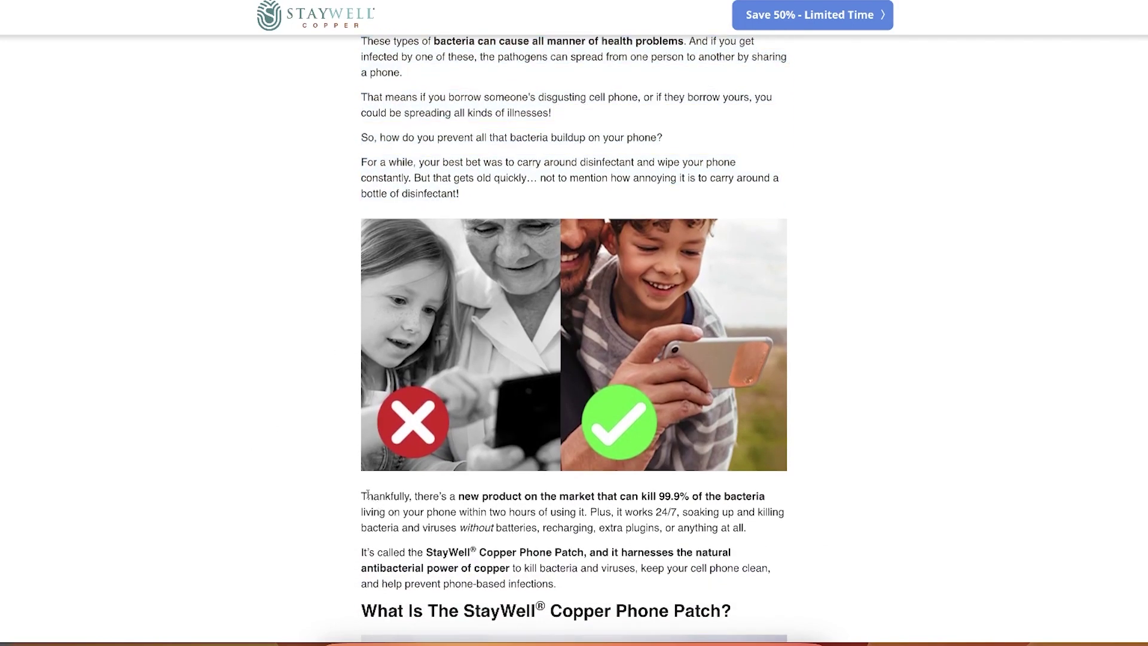
{"action": "left_click_drag", "start_coordinate": [360, 494], "coordinate": [493, 527]}
{"action": "left_click_drag", "start_coordinate": [633, 512], "coordinate": [722, 511]}
{"action": "scroll", "coordinate": [619, 527], "scroll_direction": "down", "scroll_amount": 1}
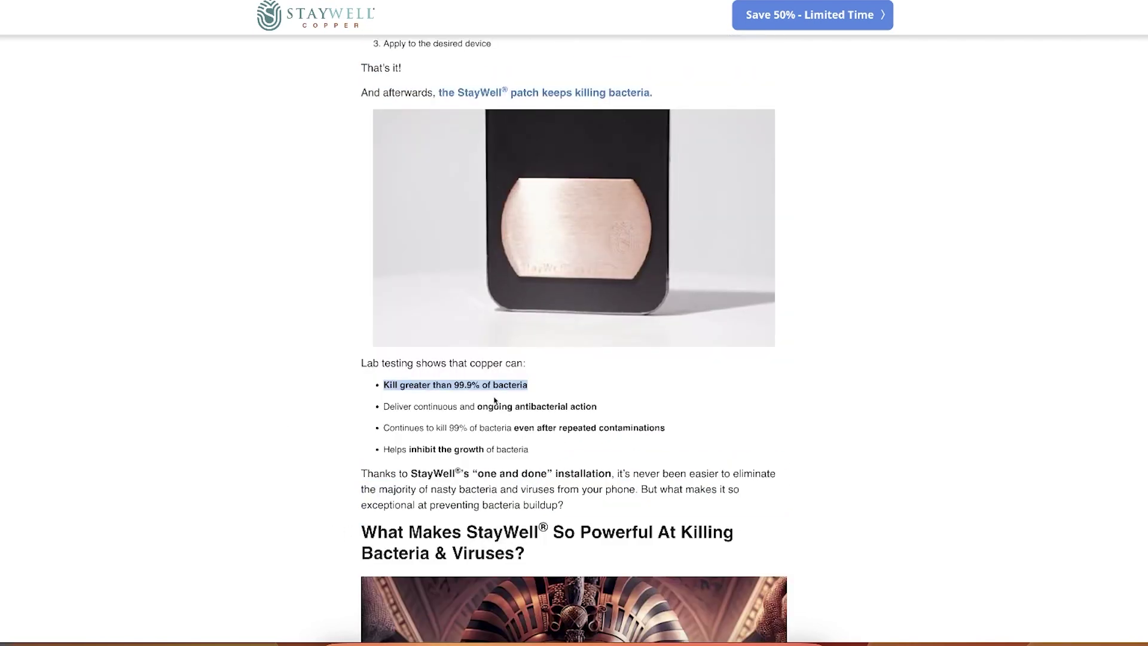
Step: Review the StayWell advertorial, highlighting the 99.9% bacteria bullet, Refills heading, YUCK headline and subtitle
{"action": "triple_click", "coordinate": [520, 386]}
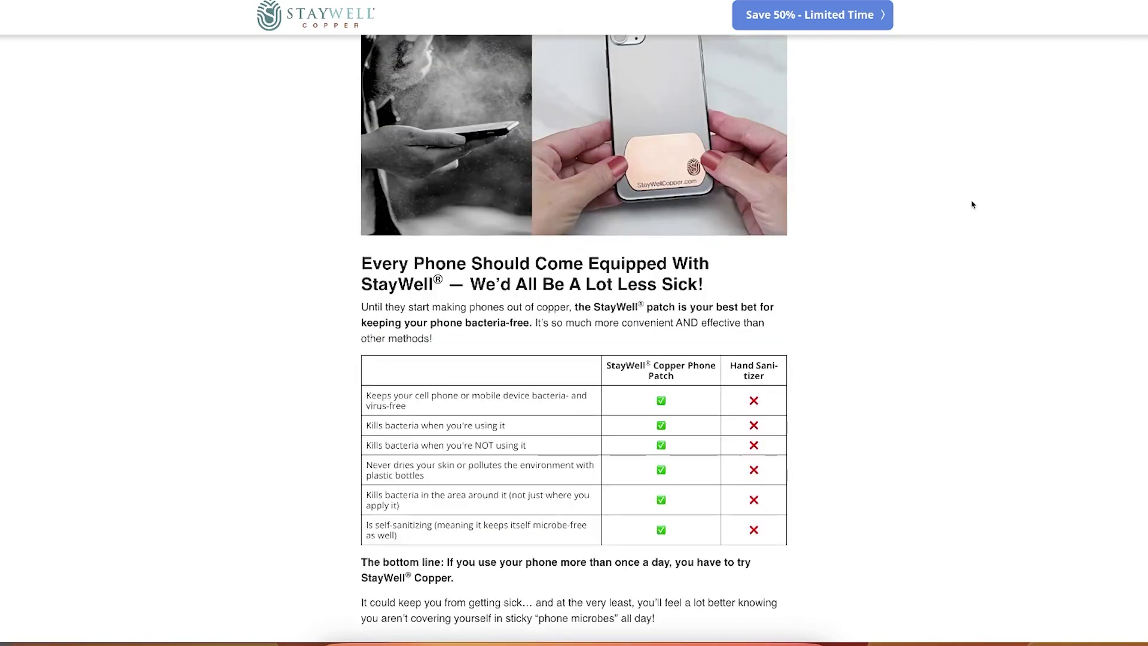
{"action": "scroll", "coordinate": [962, 200], "scroll_direction": "up", "scroll_amount": 6}
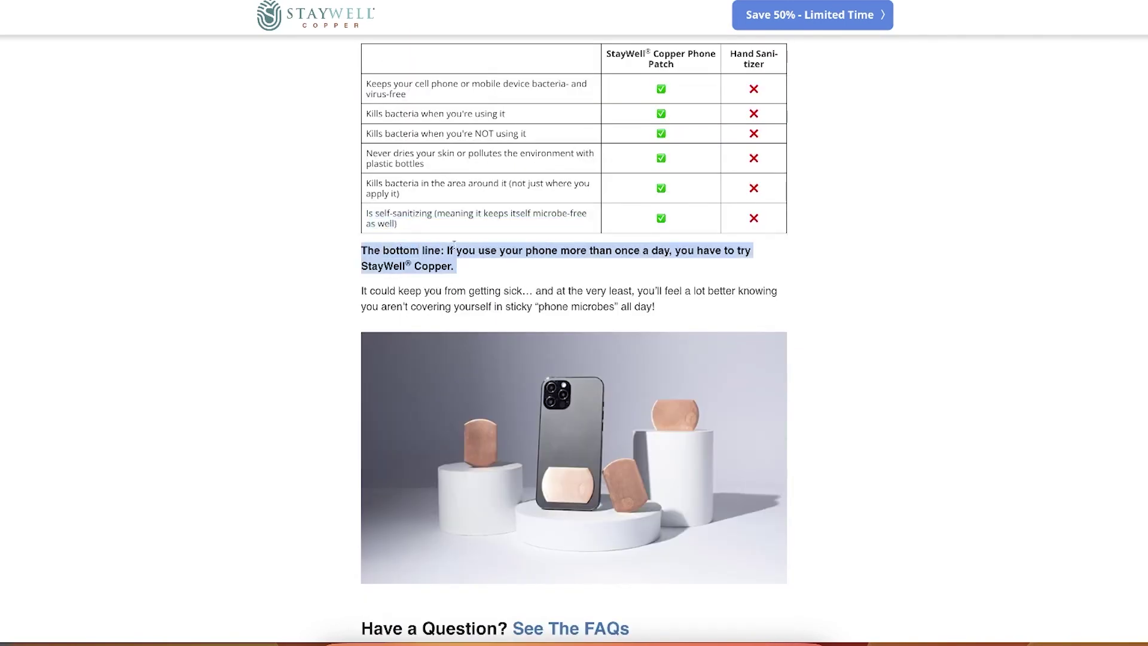
{"action": "left_click", "coordinate": [657, 253]}
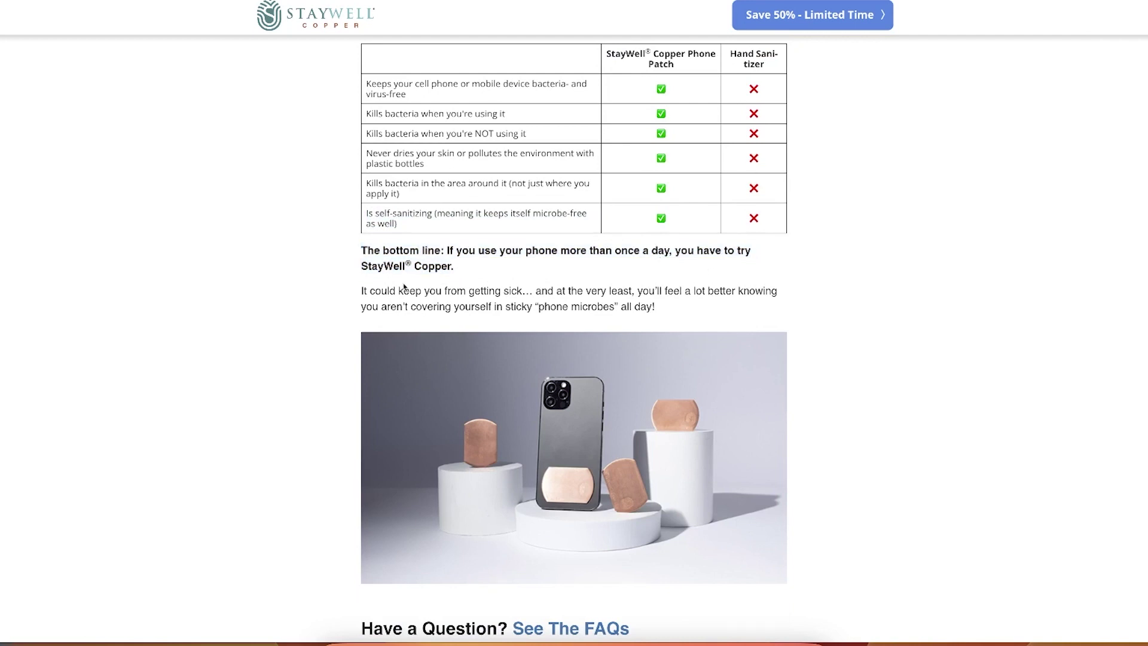
{"action": "scroll", "coordinate": [404, 288], "scroll_direction": "down", "scroll_amount": 8}
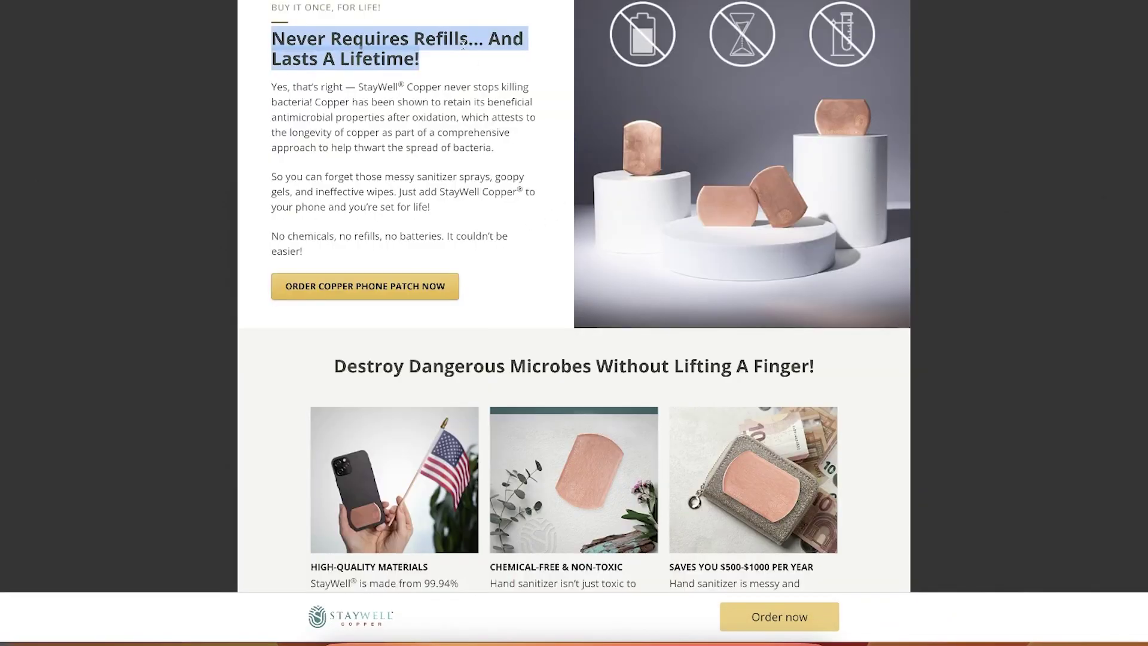
{"action": "left_click_drag", "start_coordinate": [485, 37], "coordinate": [307, 26]}
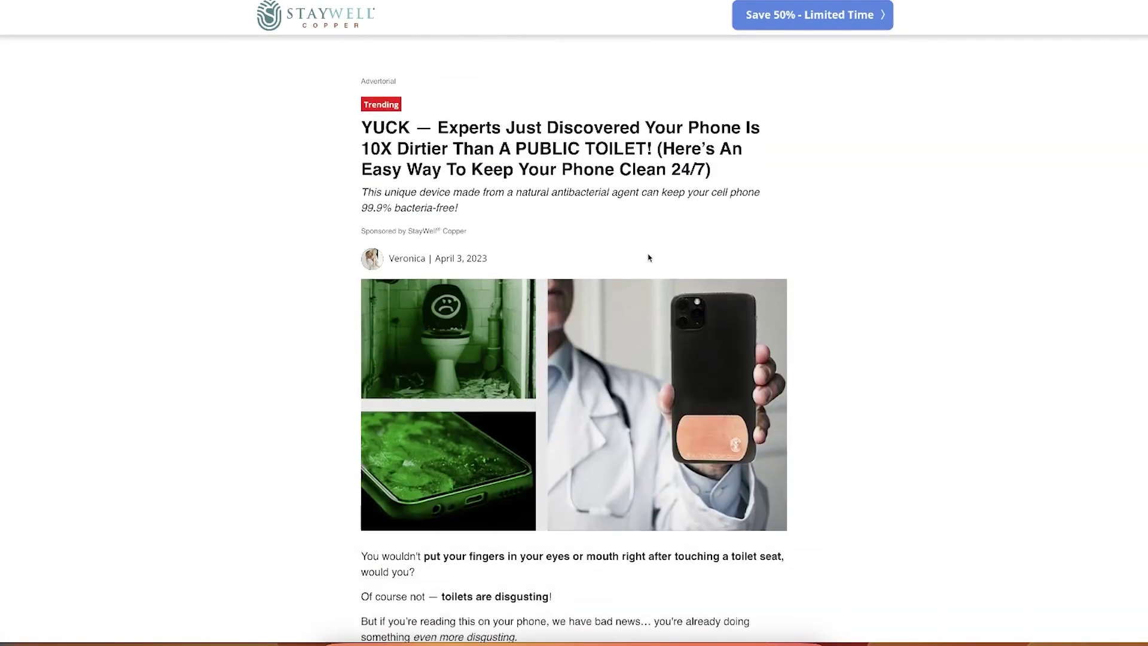
{"action": "scroll", "coordinate": [449, 162], "scroll_direction": "down", "scroll_amount": 1}
{"action": "left_click_drag", "start_coordinate": [364, 103], "coordinate": [723, 148]}
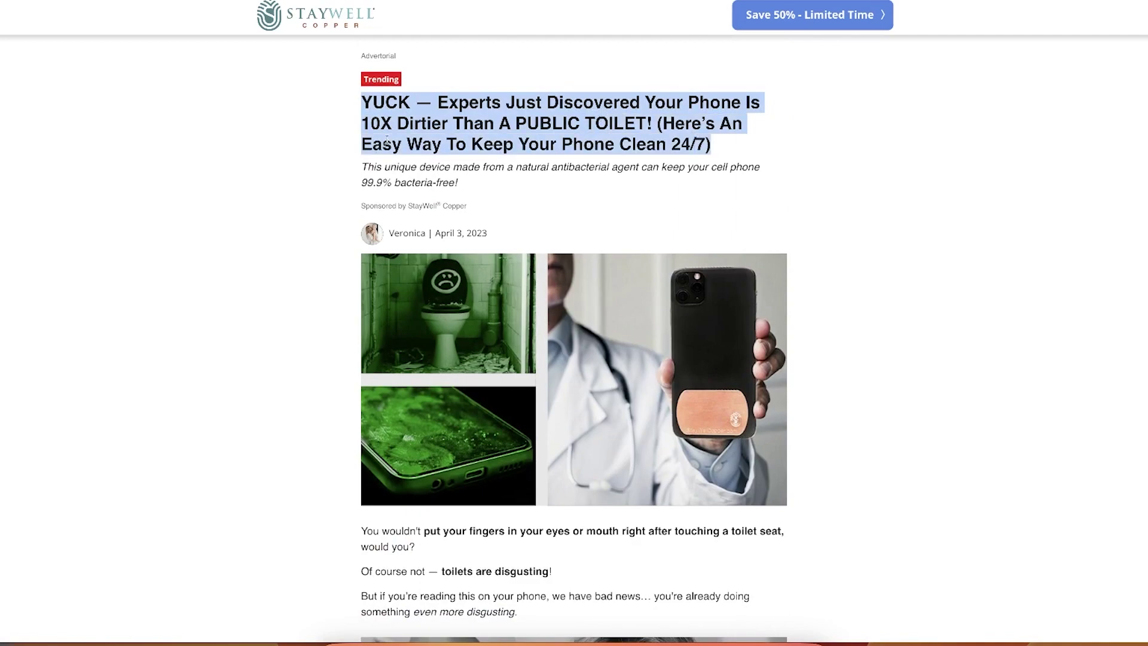
{"action": "scroll", "coordinate": [371, 119], "scroll_direction": "down", "scroll_amount": 20}
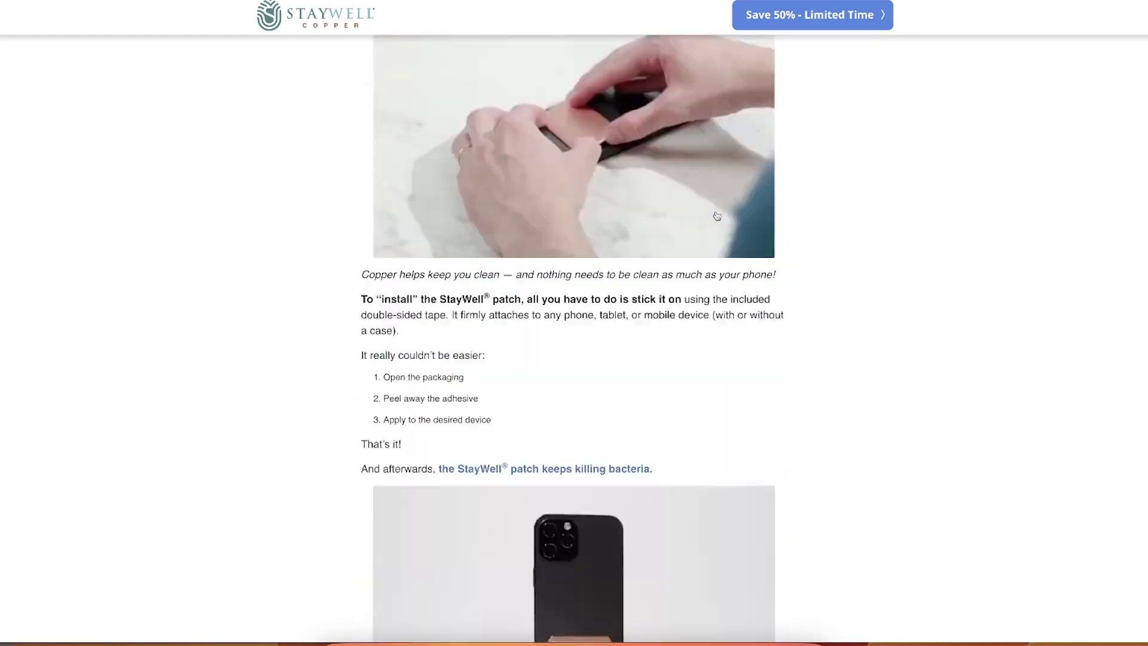
{"action": "scroll", "coordinate": [716, 216], "scroll_direction": "up", "scroll_amount": 20}
{"action": "triple_click", "coordinate": [613, 166]}
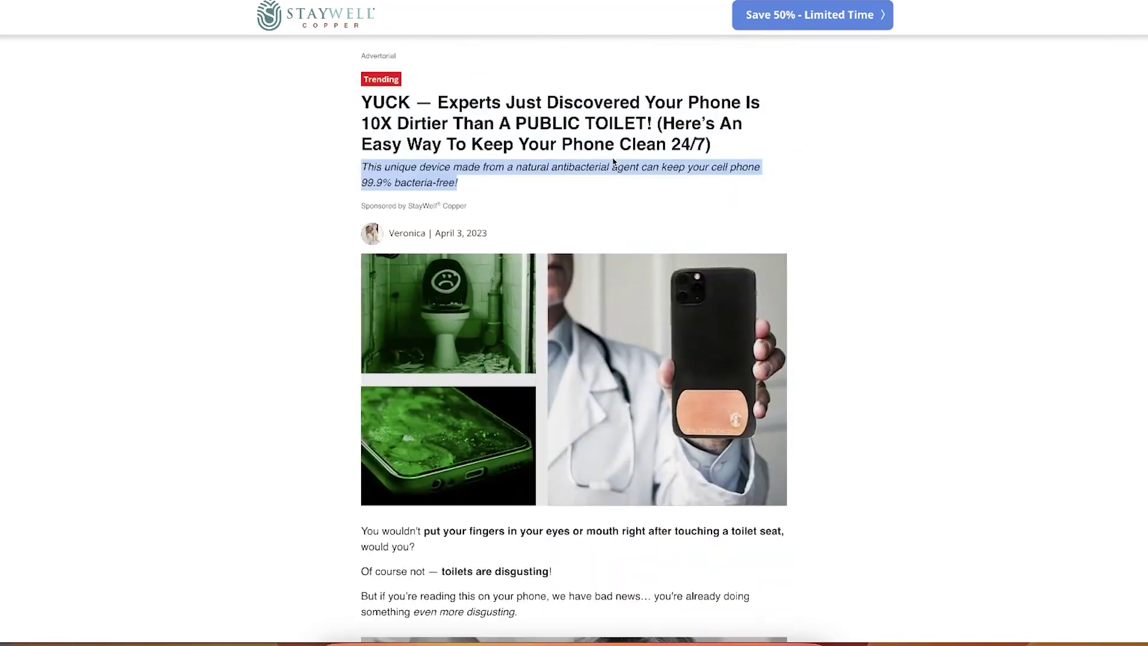
{"action": "scroll", "coordinate": [733, 339], "scroll_direction": "down", "scroll_amount": 10}
{"action": "scroll", "coordinate": [773, 45], "scroll_direction": "up", "scroll_amount": 10}
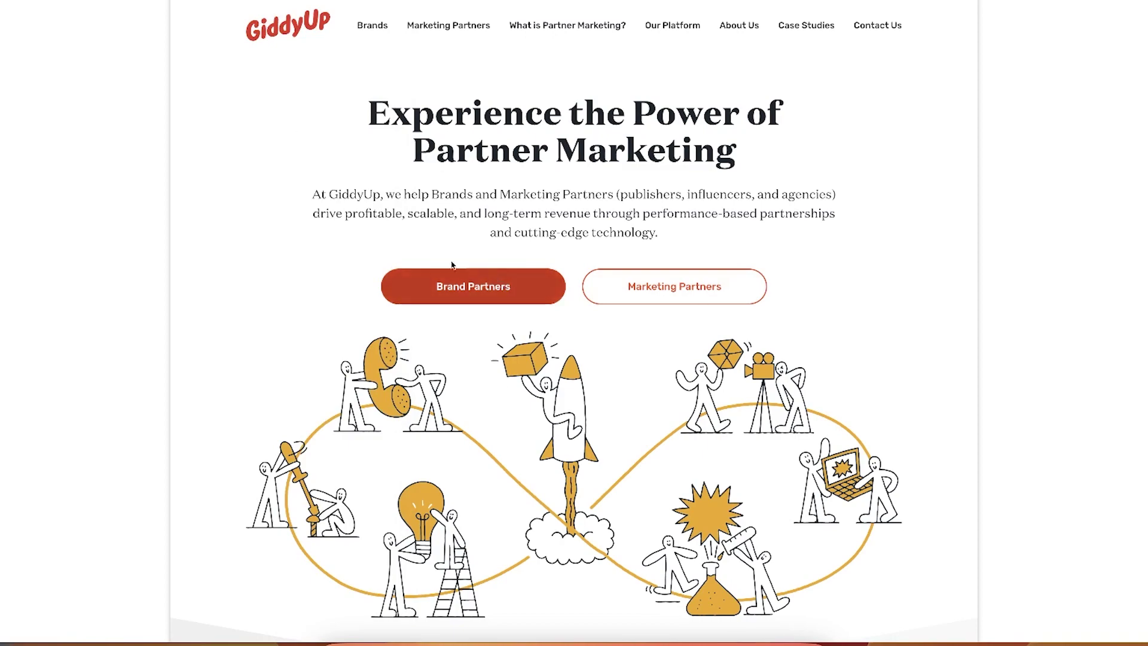
Step: Scroll through GiddyUp's partner pages, highlighting the '100% performance-only basis' phrase
{"action": "scroll", "coordinate": [350, 276], "scroll_direction": "down", "scroll_amount": 15}
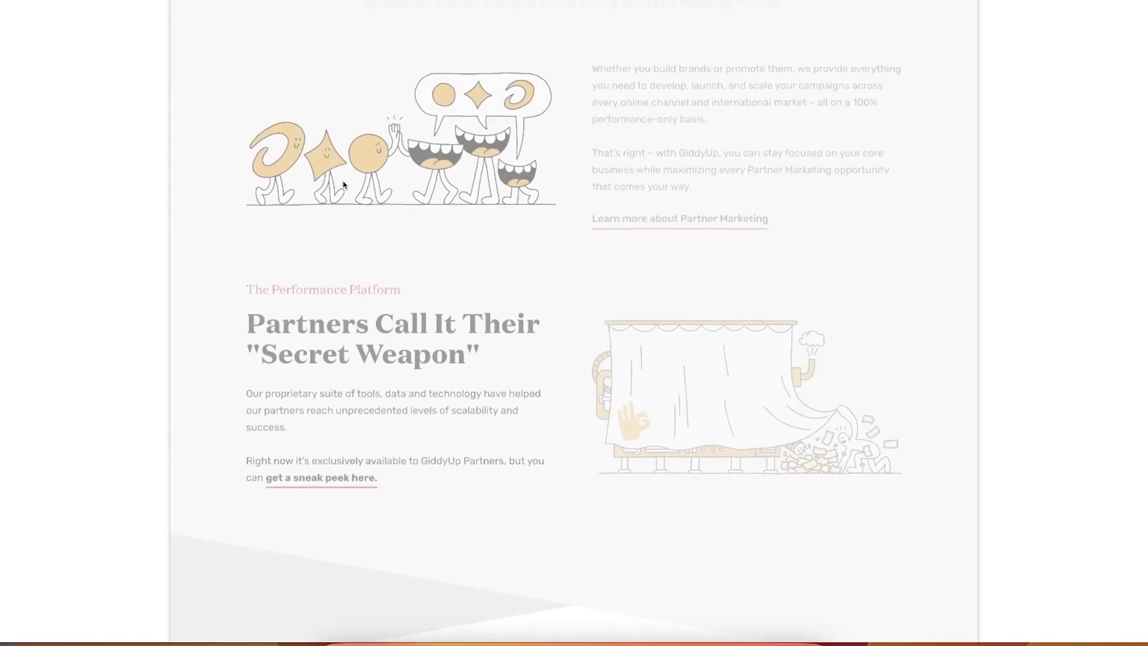
{"action": "scroll", "coordinate": [350, 276], "scroll_direction": "down", "scroll_amount": 8}
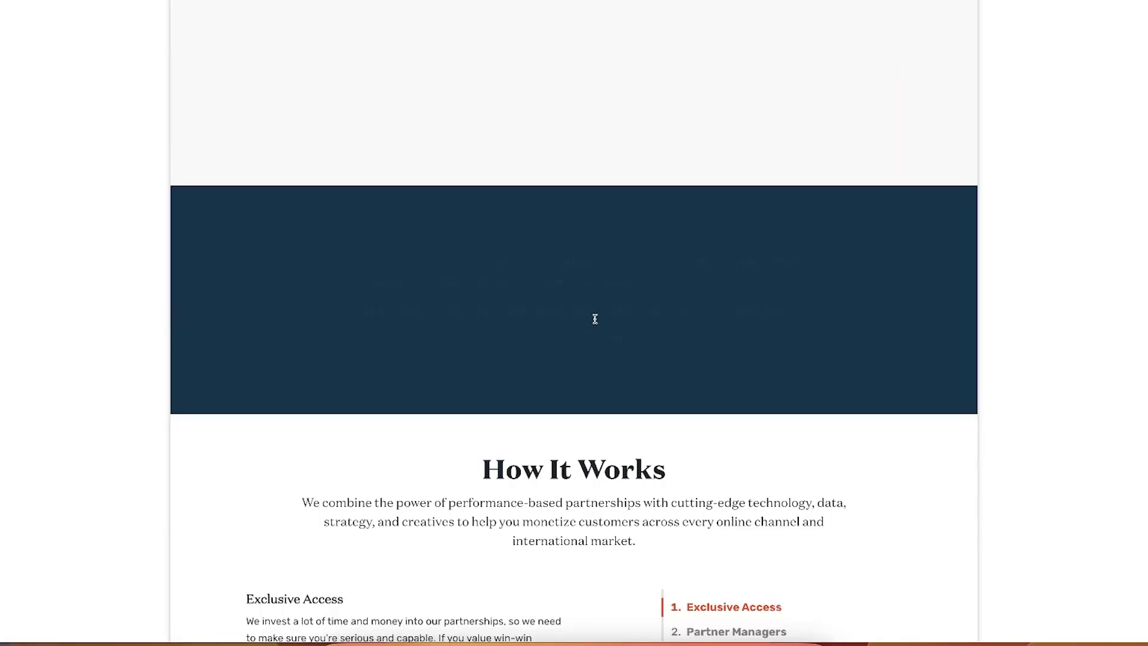
{"action": "scroll", "coordinate": [602, 307], "scroll_direction": "up", "scroll_amount": 20}
{"action": "scroll", "coordinate": [451, 263], "scroll_direction": "down", "scroll_amount": 12}
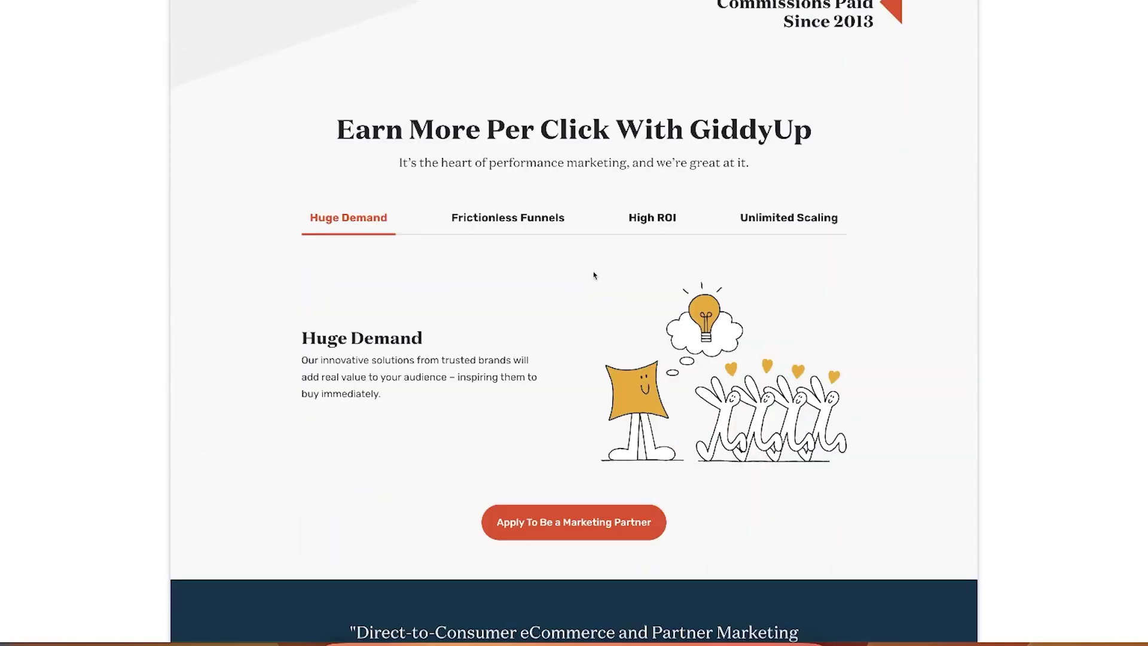
{"action": "scroll", "coordinate": [726, 287], "scroll_direction": "down", "scroll_amount": 15}
{"action": "scroll", "coordinate": [748, 297], "scroll_direction": "down", "scroll_amount": 10}
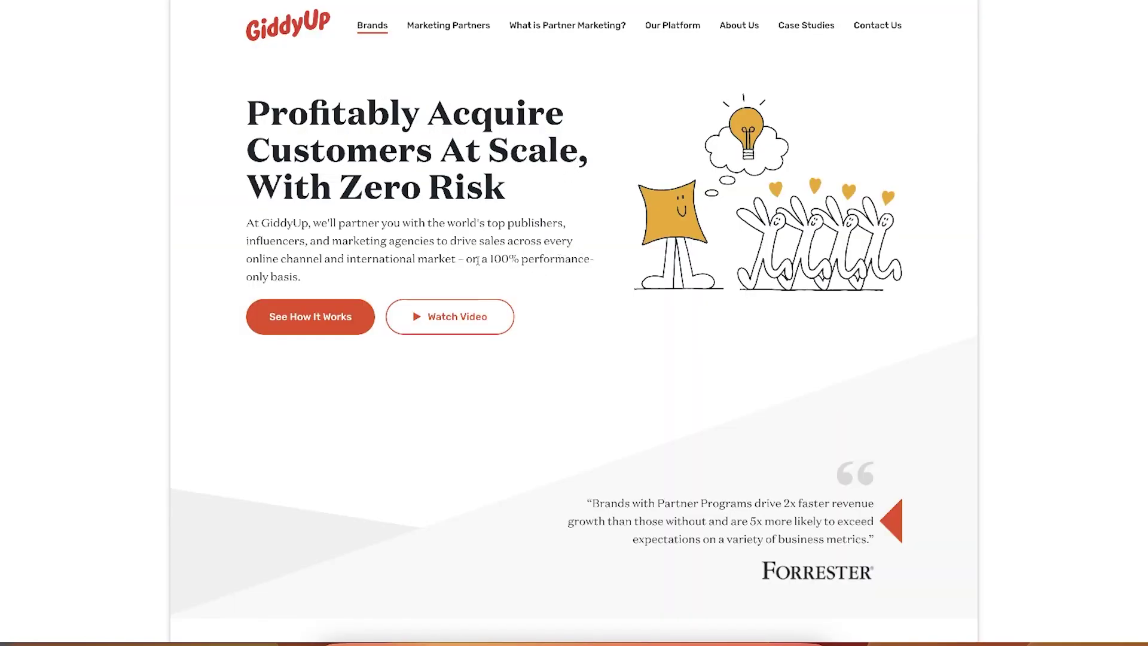
{"action": "left_click_drag", "start_coordinate": [467, 259], "coordinate": [550, 280]}
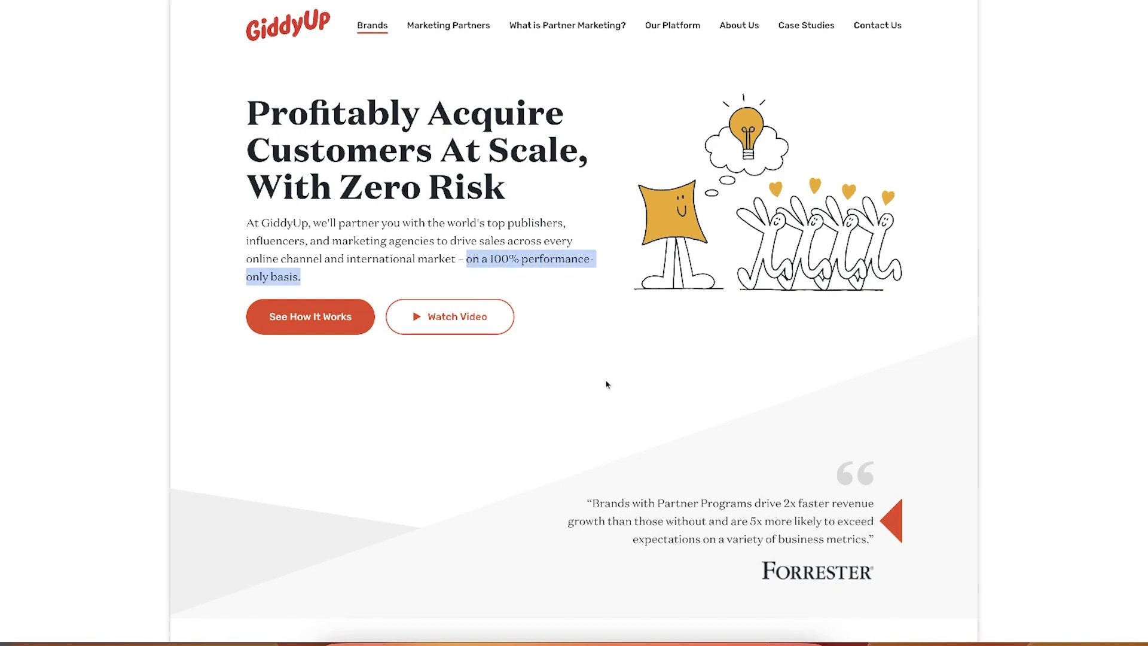
{"action": "scroll", "coordinate": [606, 387], "scroll_direction": "down", "scroll_amount": 15}
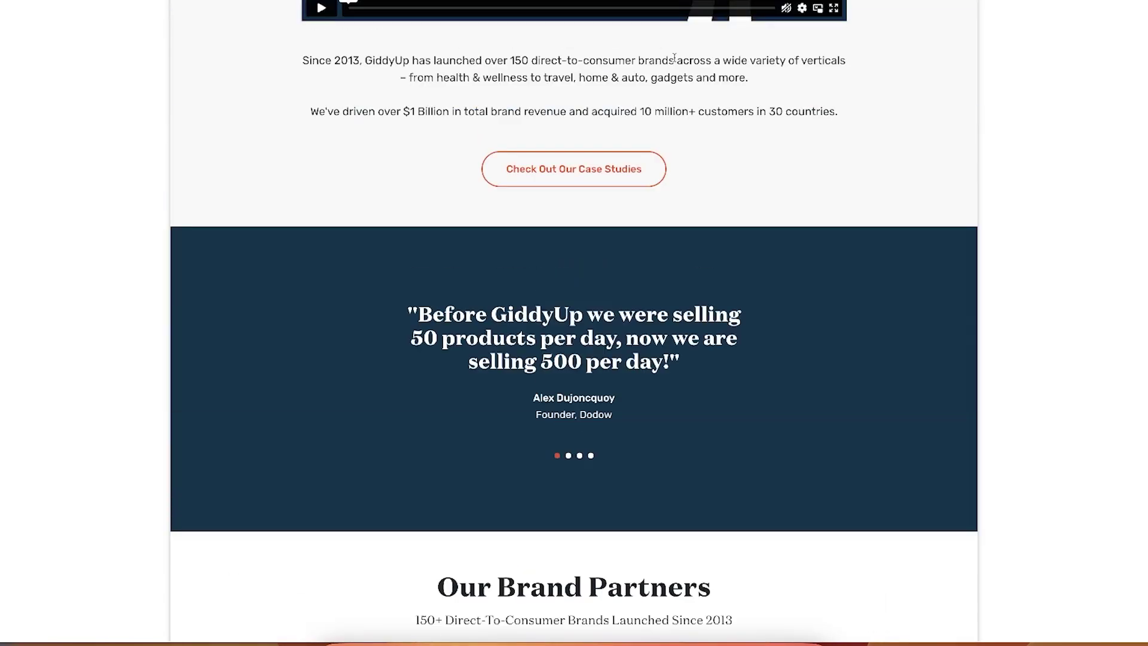
{"action": "scroll", "coordinate": [727, 184], "scroll_direction": "down", "scroll_amount": 5}
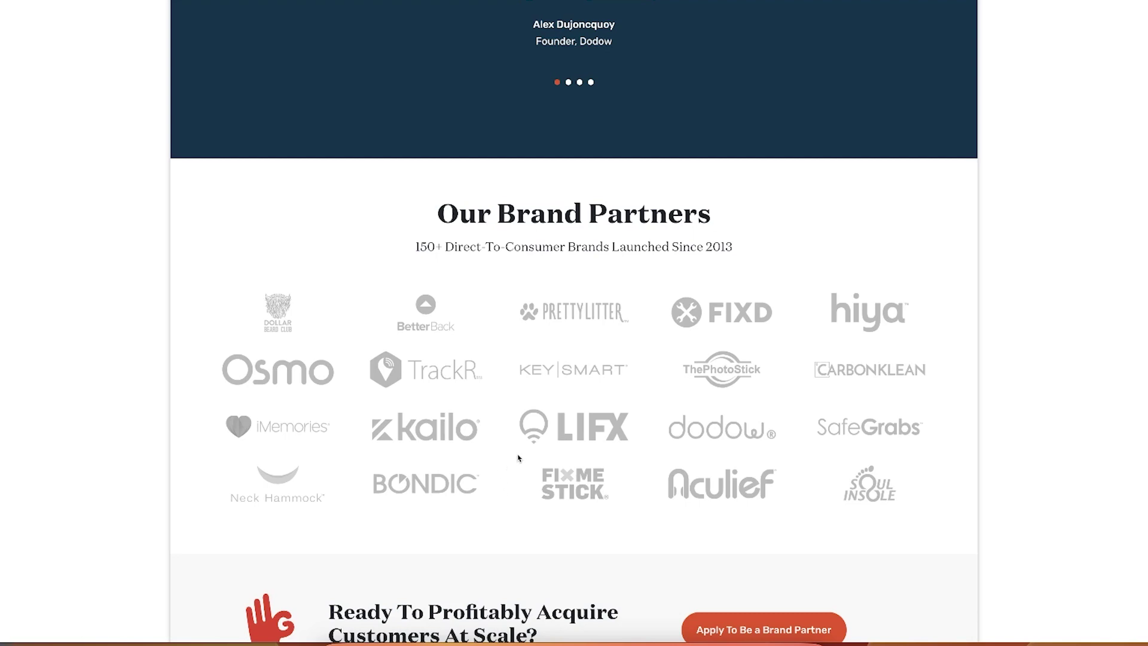
{"action": "scroll", "coordinate": [518, 458], "scroll_direction": "down", "scroll_amount": 10}
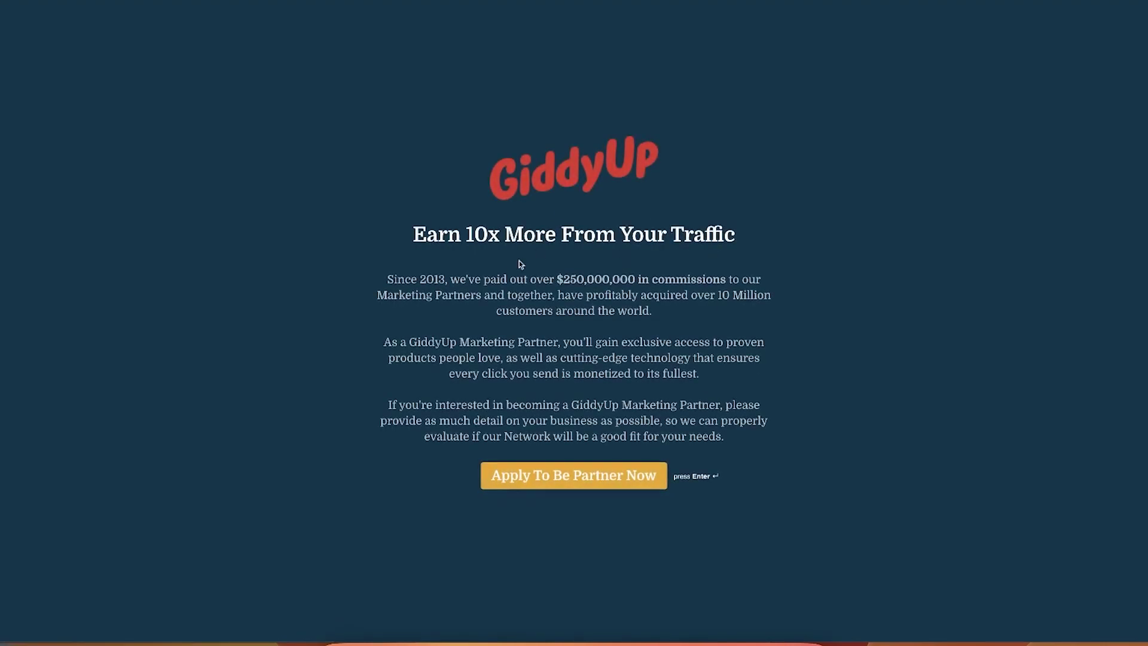
{"action": "left_click_drag", "start_coordinate": [559, 279], "coordinate": [674, 404]}
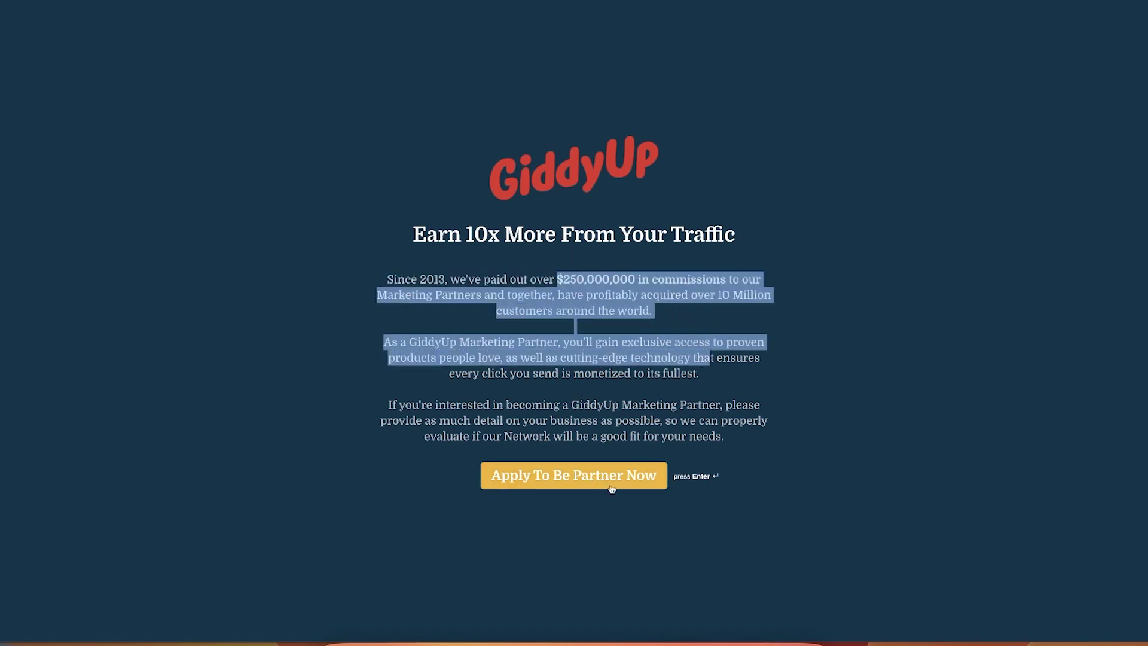
{"action": "triple_click", "coordinate": [435, 224]}
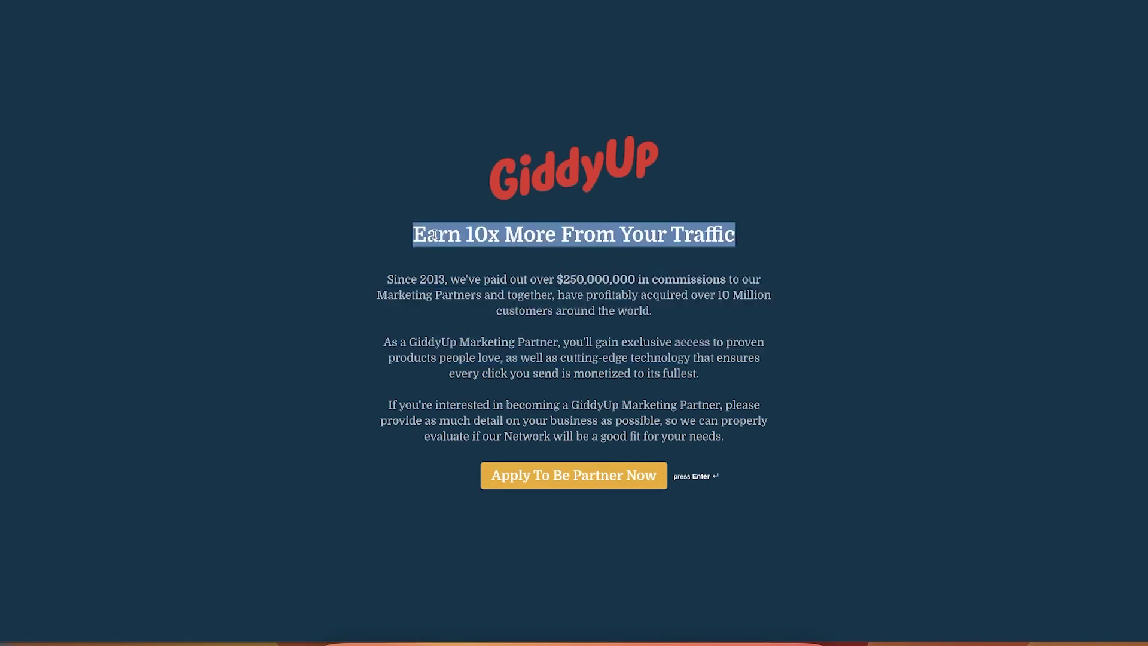
{"action": "left_click_drag", "start_coordinate": [436, 234], "coordinate": [428, 310]}
{"action": "left_click_drag", "start_coordinate": [470, 192], "coordinate": [913, 465]}
{"action": "left_click", "coordinate": [820, 403]}
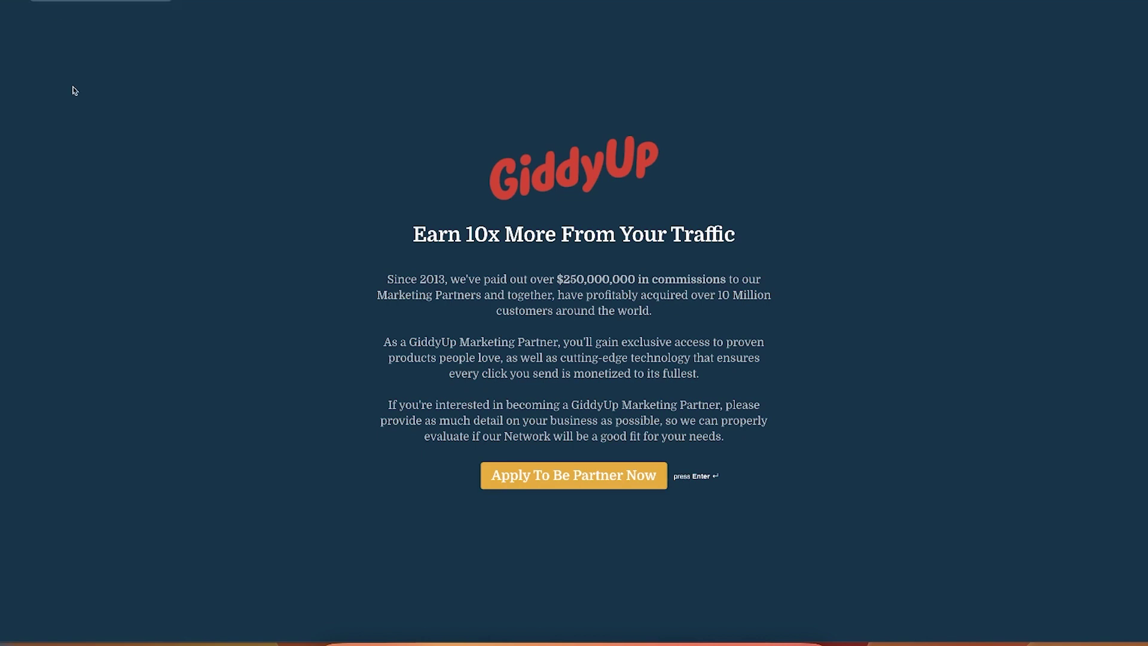
Step: Filter the Swipe-Worthy gallery to show only Advertorial swipes
{"action": "left_click_drag", "start_coordinate": [502, 172], "coordinate": [719, 454]}
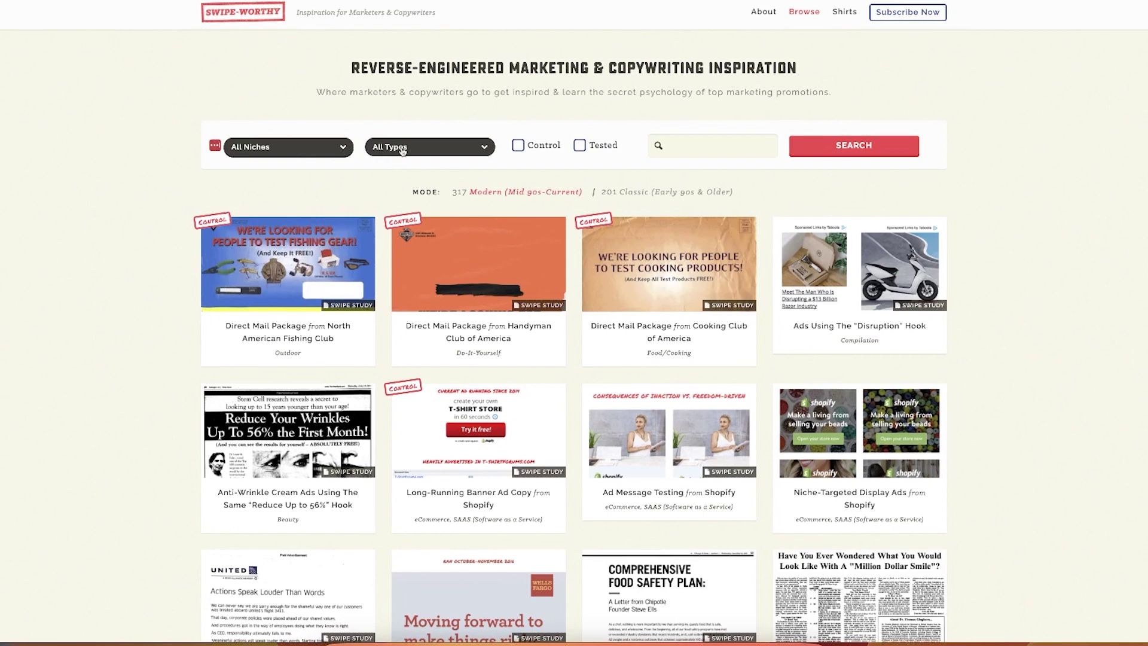
{"action": "left_click", "coordinate": [429, 146]}
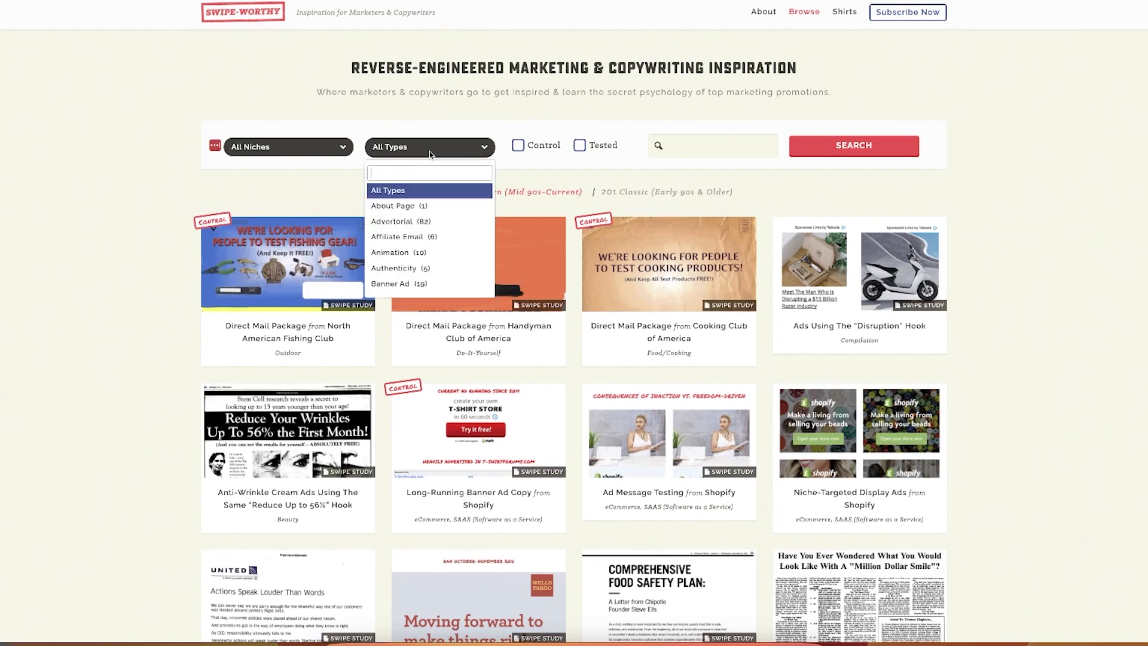
{"action": "left_click", "coordinate": [418, 222]}
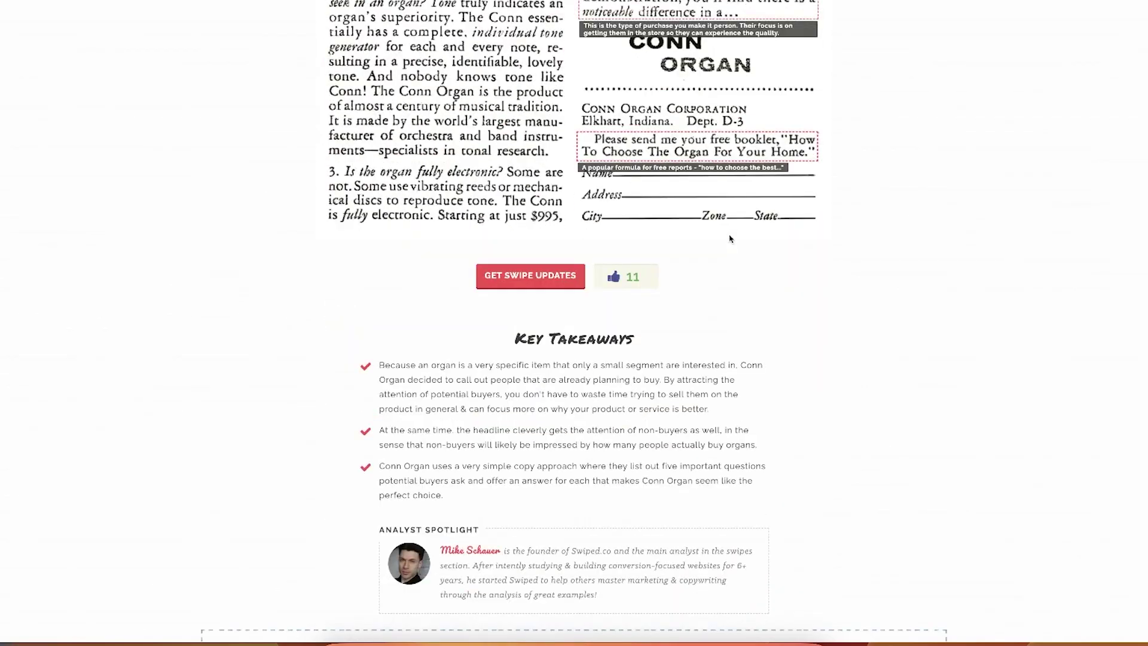
{"action": "scroll", "coordinate": [730, 239], "scroll_direction": "up", "scroll_amount": 15}
{"action": "scroll", "coordinate": [591, 345], "scroll_direction": "down", "scroll_amount": 2}
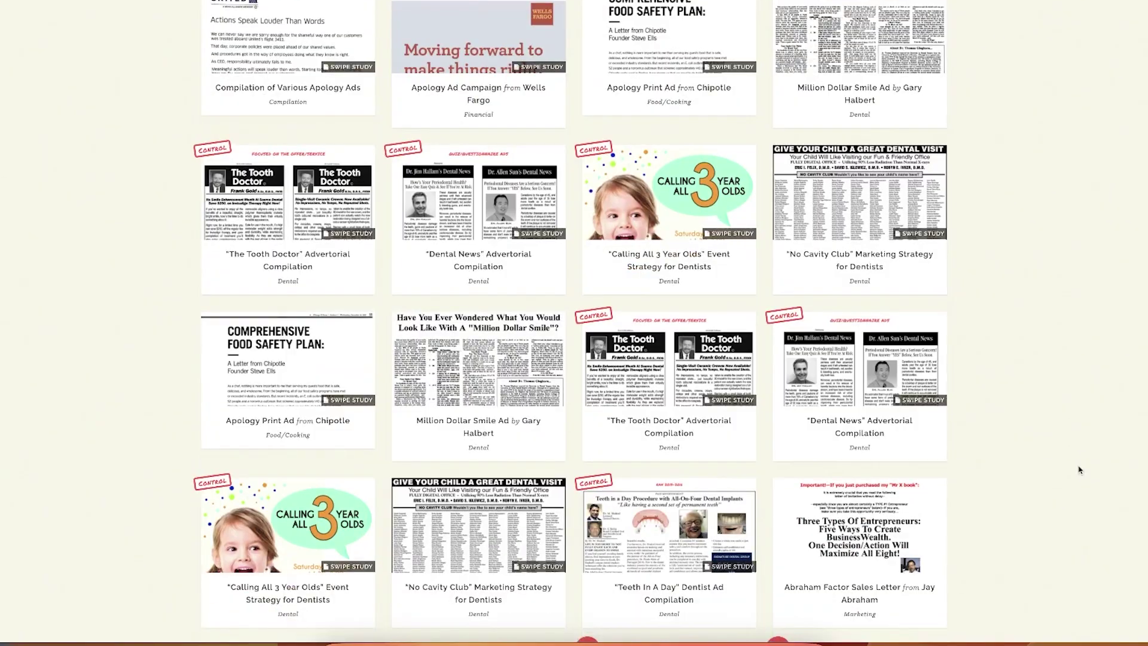
{"action": "scroll", "coordinate": [1088, 508], "scroll_direction": "down", "scroll_amount": 6}
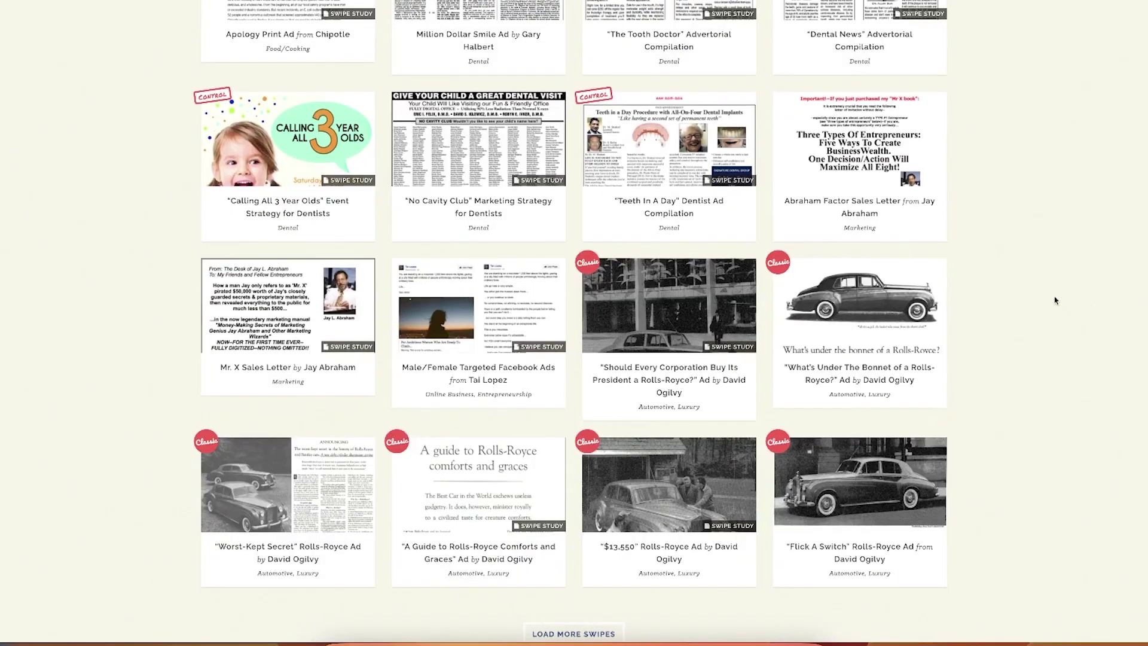
Step: Open the Rolls-Royce bonnet ad's detail page and read its 11 big takeaways
{"action": "left_click", "coordinate": [875, 329]}
{"action": "scroll", "coordinate": [515, 425], "scroll_direction": "down", "scroll_amount": 3}
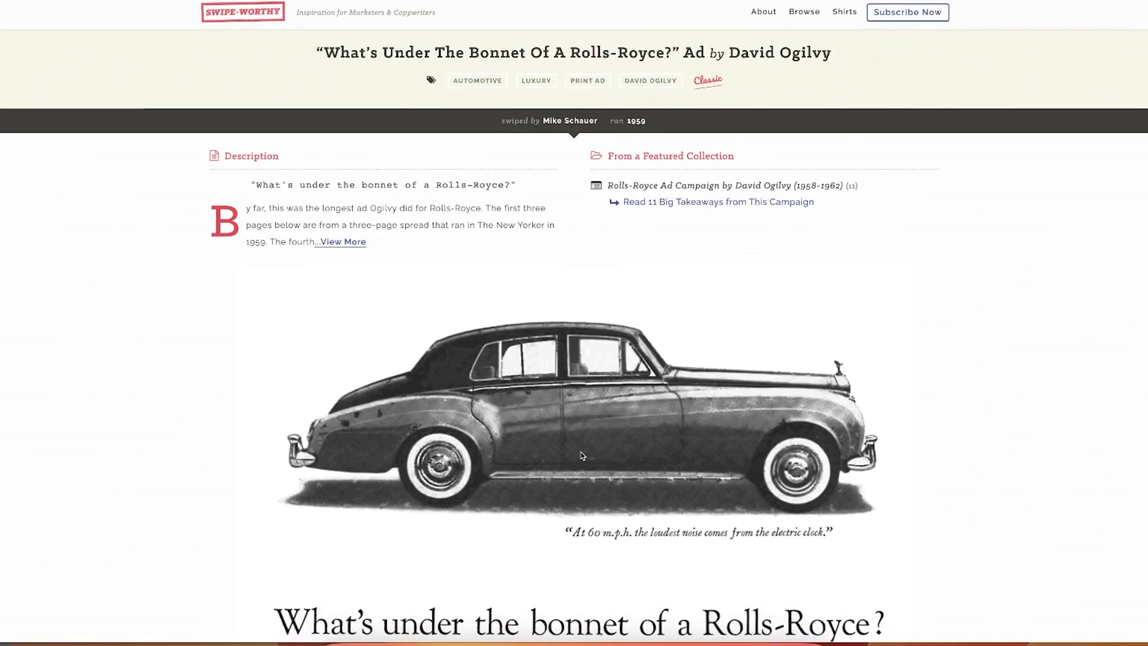
{"action": "left_click", "coordinate": [717, 201]}
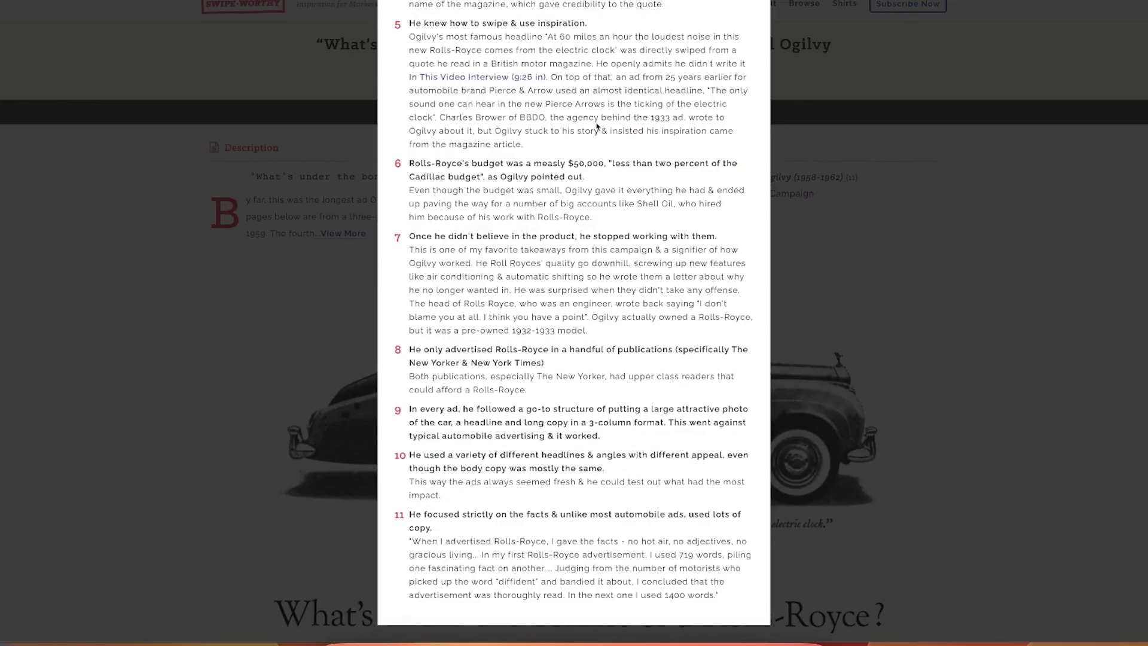
{"action": "left_click_drag", "start_coordinate": [409, 61], "coordinate": [418, 639]}
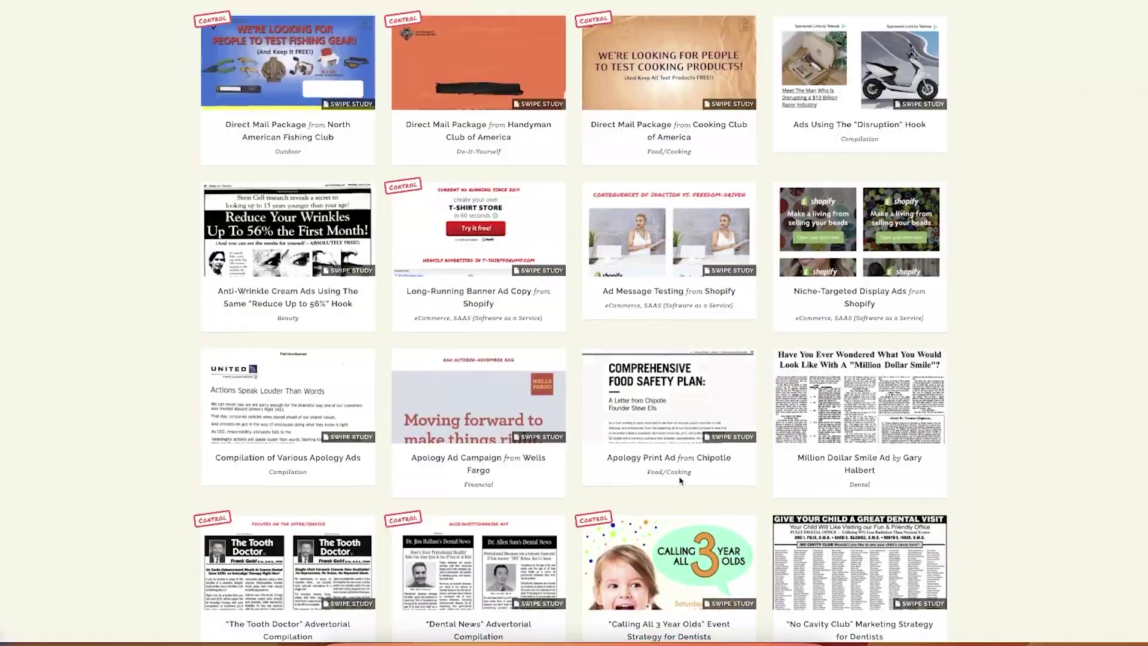
{"action": "scroll", "coordinate": [1065, 431], "scroll_direction": "down", "scroll_amount": 3}
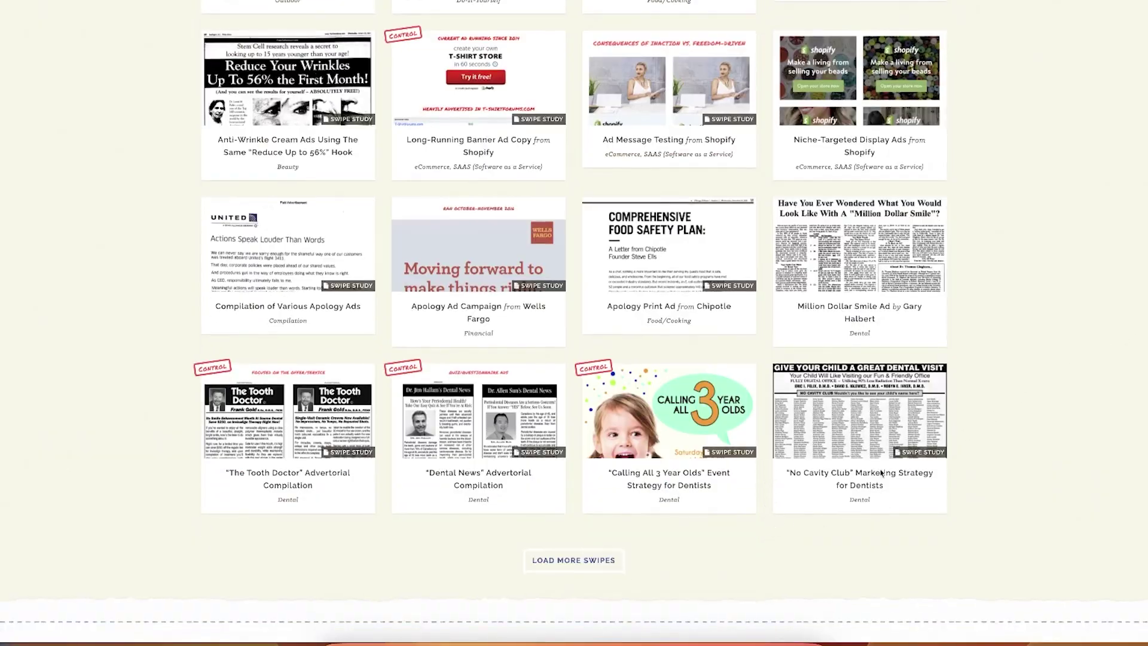
Step: Read through the Dental News advertorial compilation, then return to the swipes listing
{"action": "left_click", "coordinate": [497, 367]}
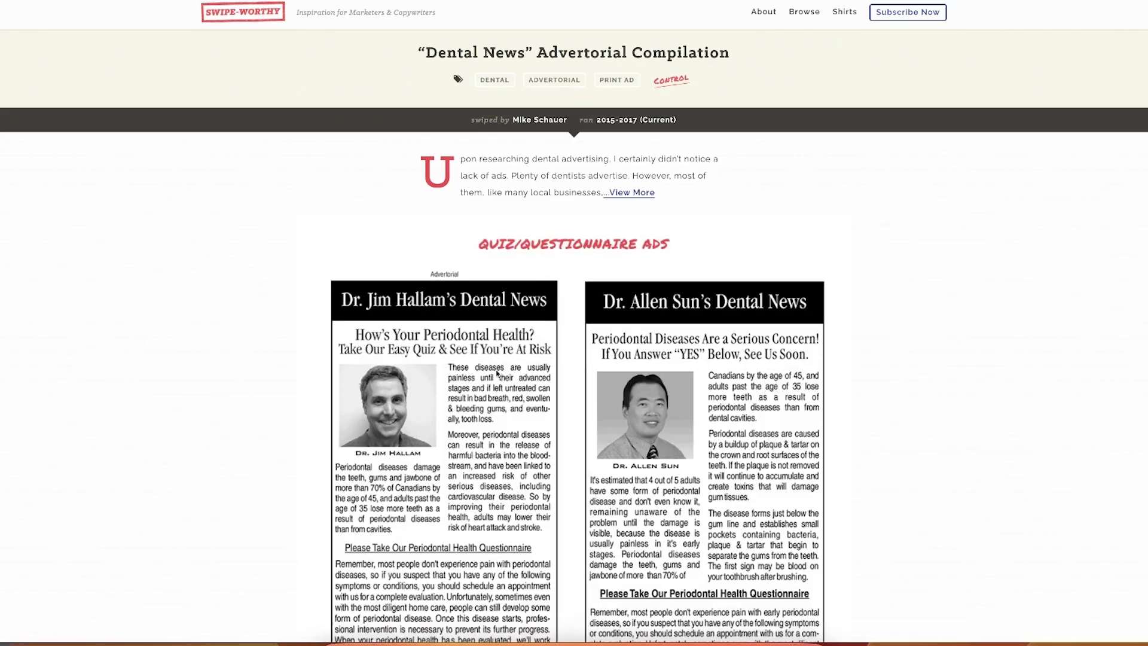
{"action": "scroll", "coordinate": [665, 313], "scroll_direction": "down", "scroll_amount": 1}
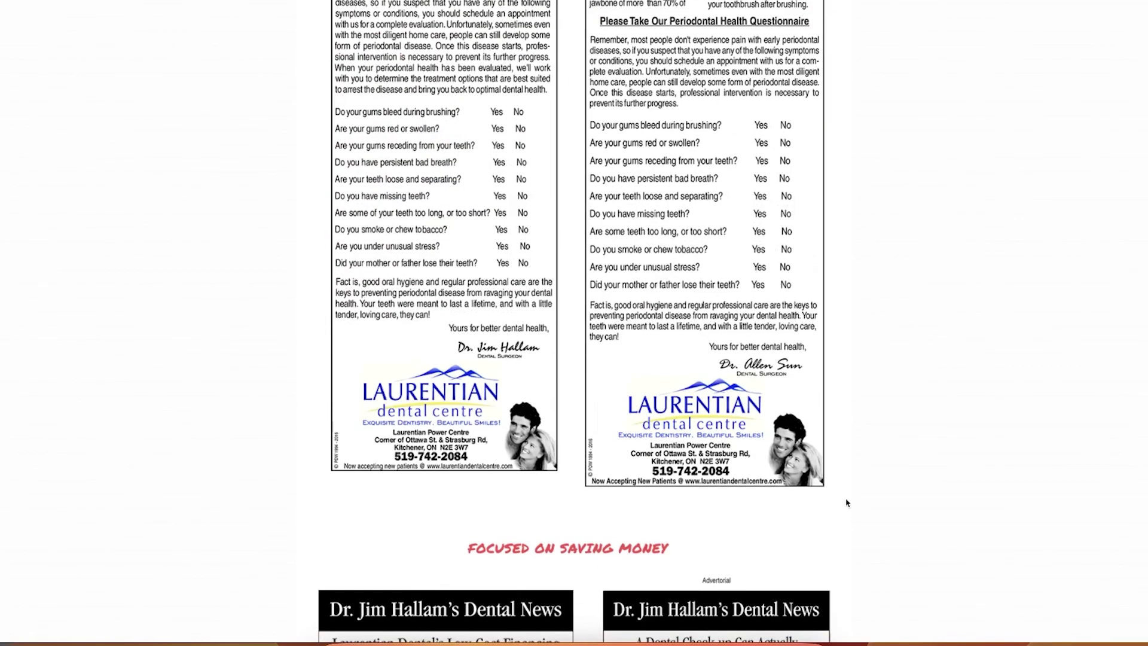
{"action": "scroll", "coordinate": [740, 258], "scroll_direction": "down", "scroll_amount": 18}
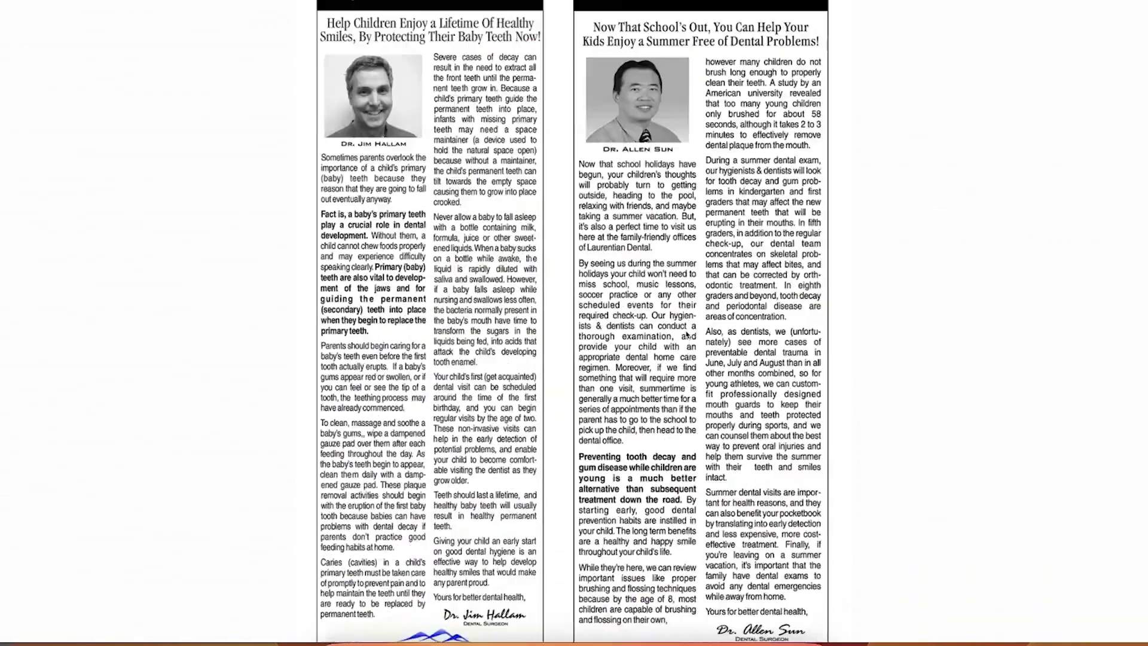
{"action": "scroll", "coordinate": [670, 303], "scroll_direction": "down", "scroll_amount": 8}
{"action": "scroll", "coordinate": [670, 303], "scroll_direction": "up", "scroll_amount": 9}
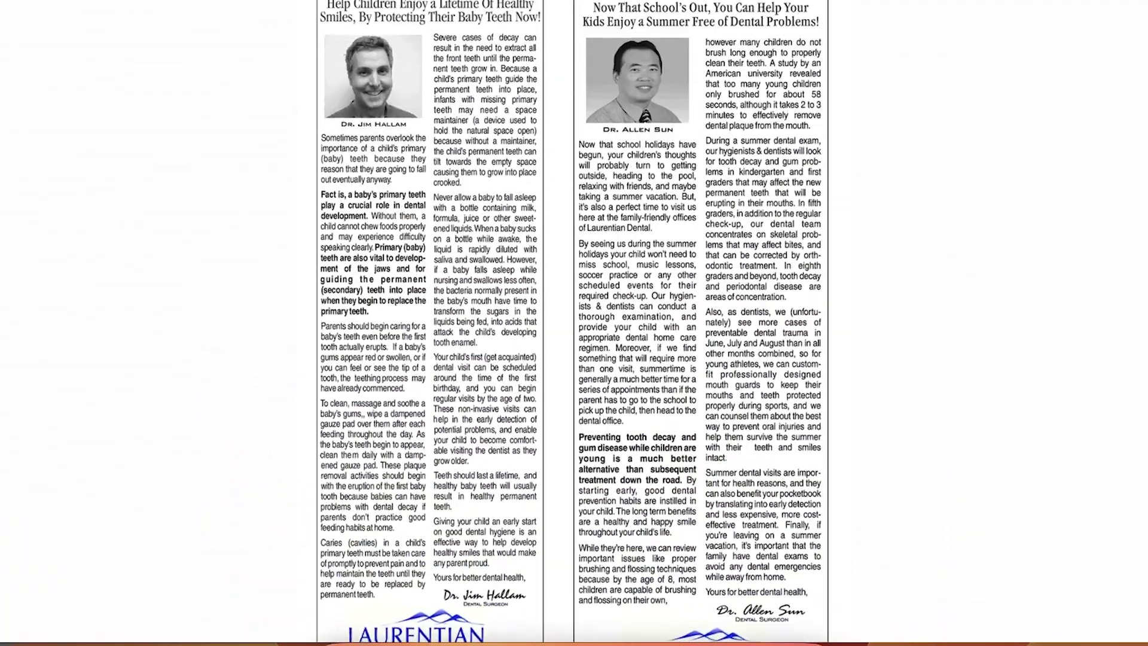
{"action": "key", "text": "alt+Left"}
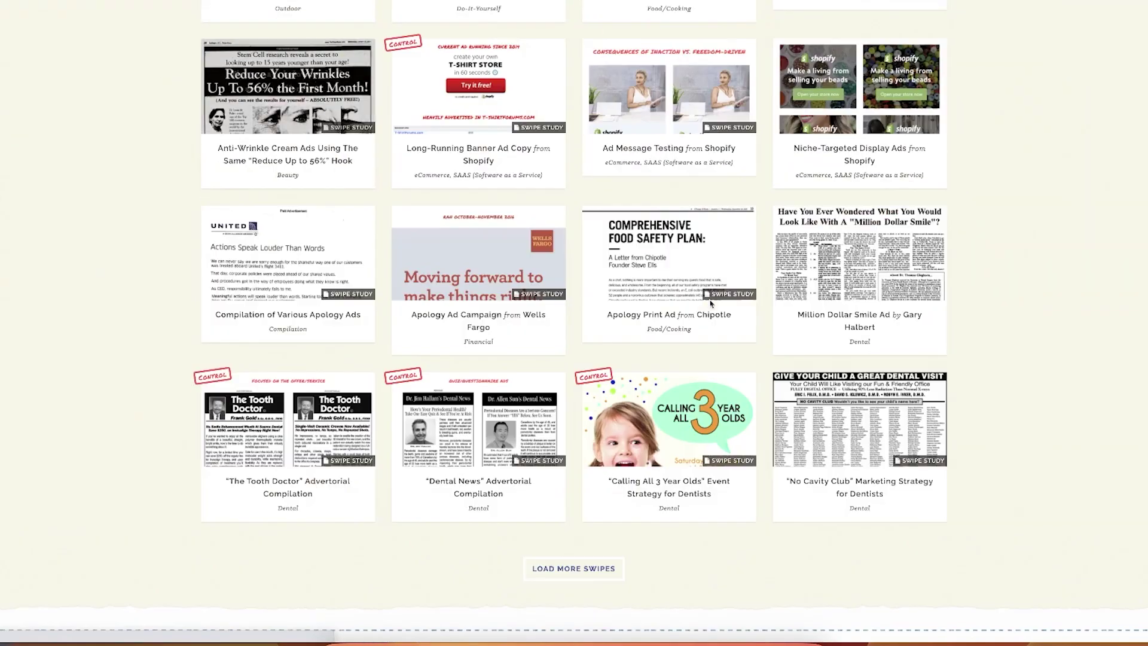
Step: Load four more batches of swipe cards into the gallery with Load More Swipes
{"action": "scroll", "coordinate": [702, 305], "scroll_direction": "down", "scroll_amount": 5}
{"action": "scroll", "coordinate": [672, 429], "scroll_direction": "up", "scroll_amount": 1}
{"action": "left_click", "coordinate": [558, 337]}
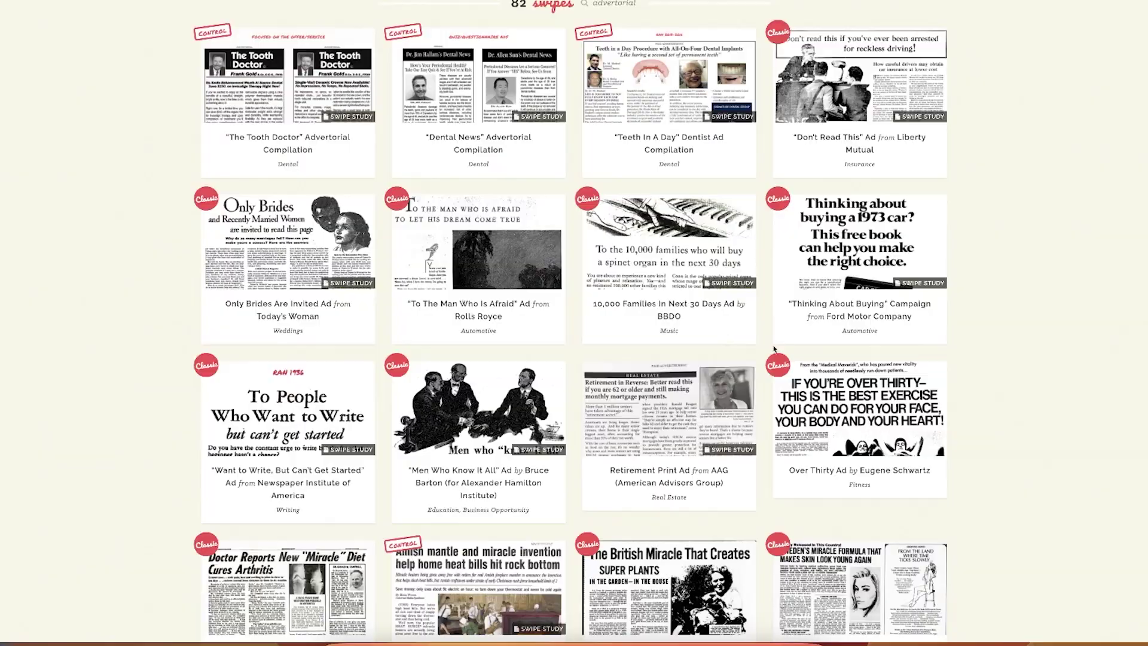
{"action": "scroll", "coordinate": [775, 349], "scroll_direction": "down", "scroll_amount": 6}
{"action": "scroll", "coordinate": [782, 356], "scroll_direction": "up", "scroll_amount": 1}
{"action": "left_click", "coordinate": [574, 331]}
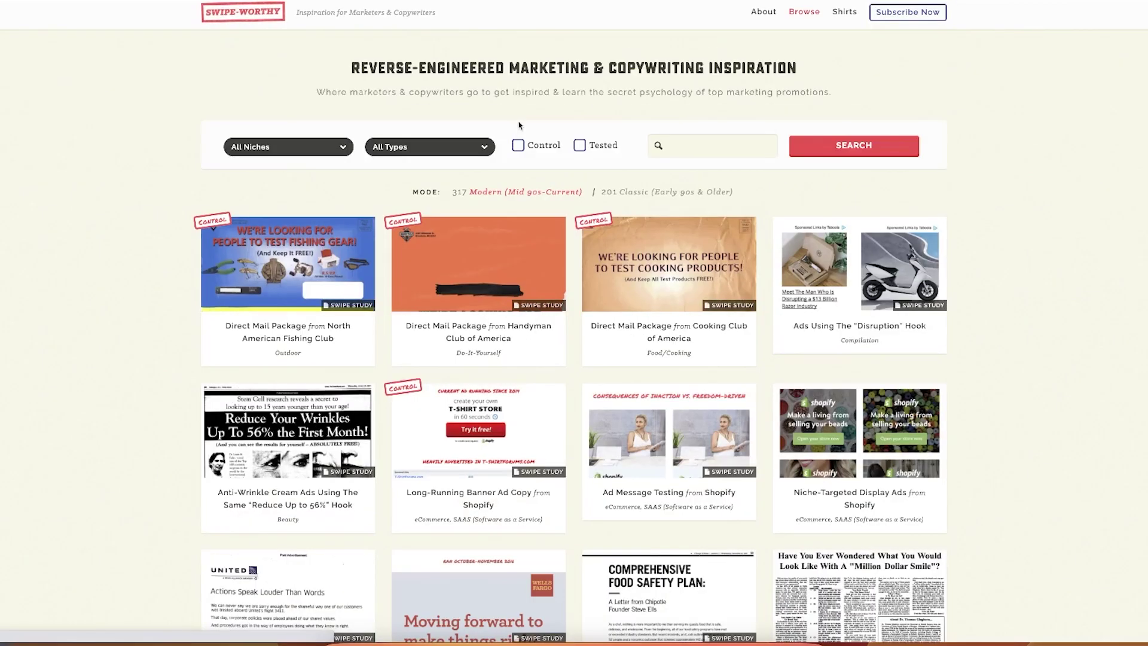
{"action": "left_click", "coordinate": [609, 348]}
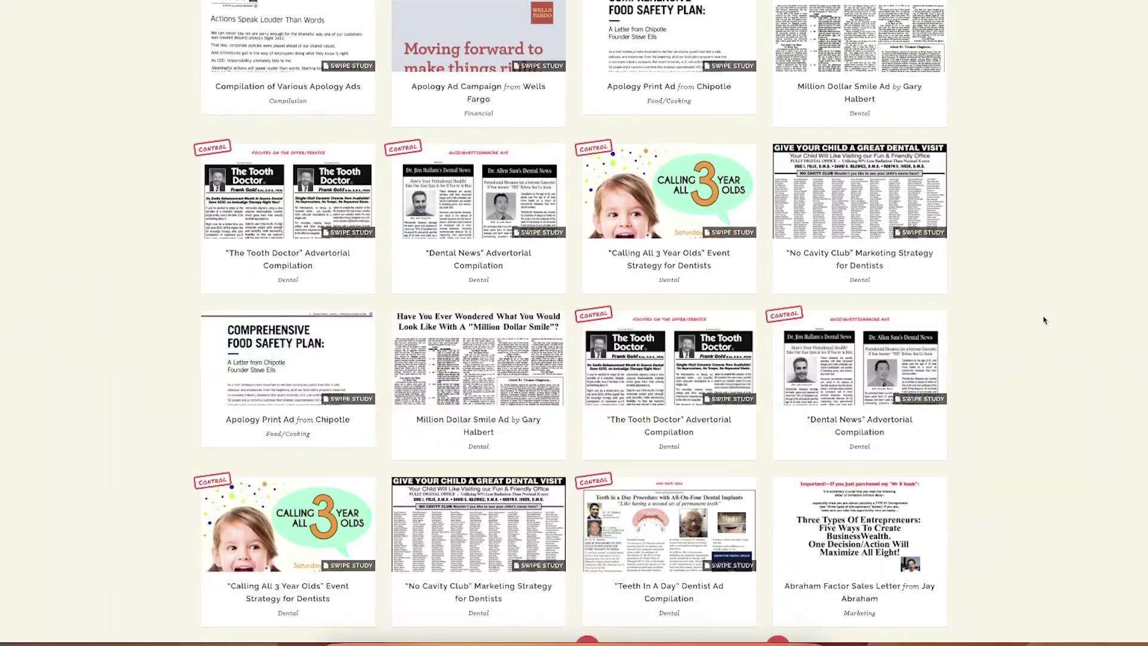
{"action": "scroll", "coordinate": [1046, 326], "scroll_direction": "down", "scroll_amount": 10}
{"action": "left_click", "coordinate": [595, 369]}
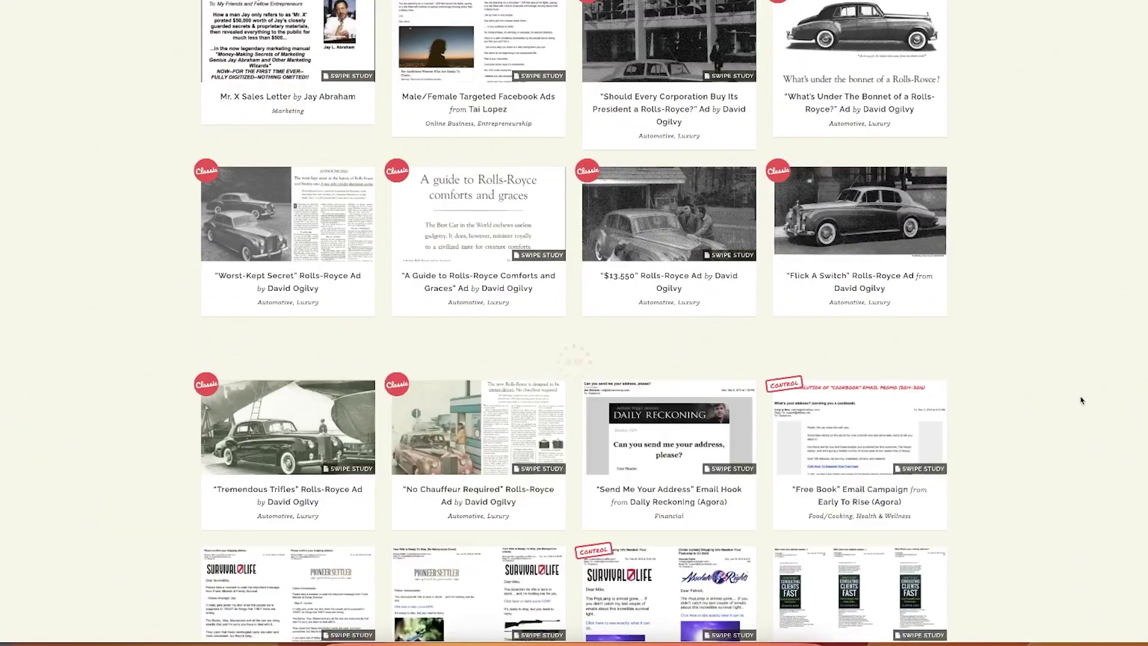
{"action": "scroll", "coordinate": [1064, 400], "scroll_direction": "down", "scroll_amount": 10}
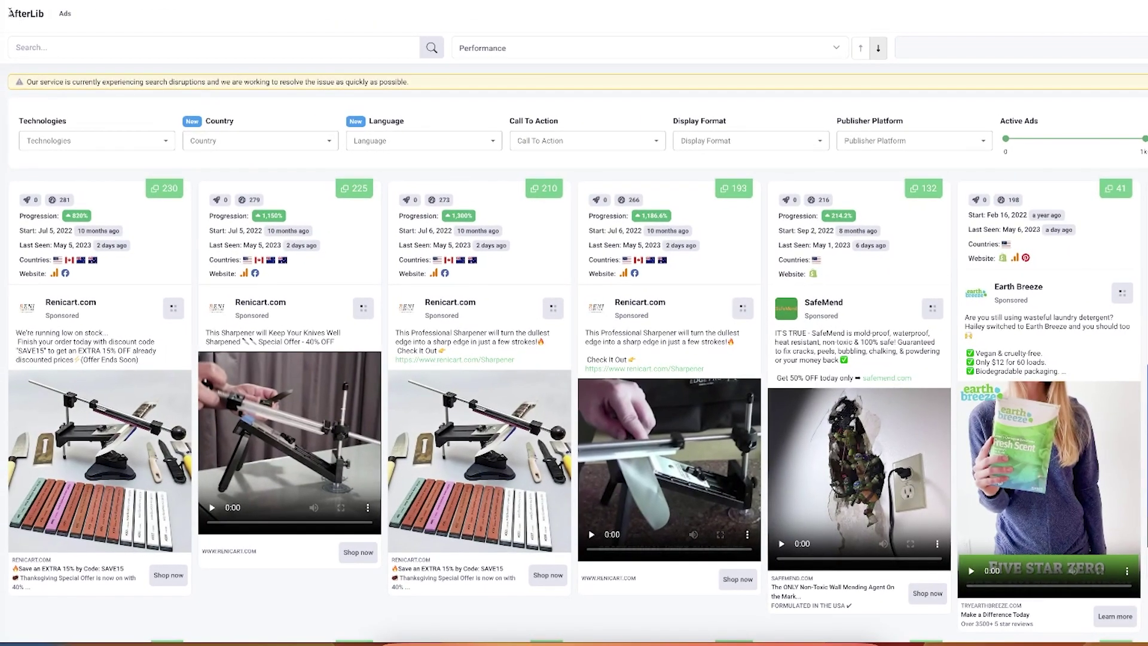
Step: Search the AfterLib ads for 'advertorial' and highlight the PetLab dog-grass headline in the results
{"action": "left_click_drag", "start_coordinate": [9, 14], "coordinate": [45, 17]}
{"action": "left_click", "coordinate": [96, 47]}
{"action": "type", "text": "advertorial"}
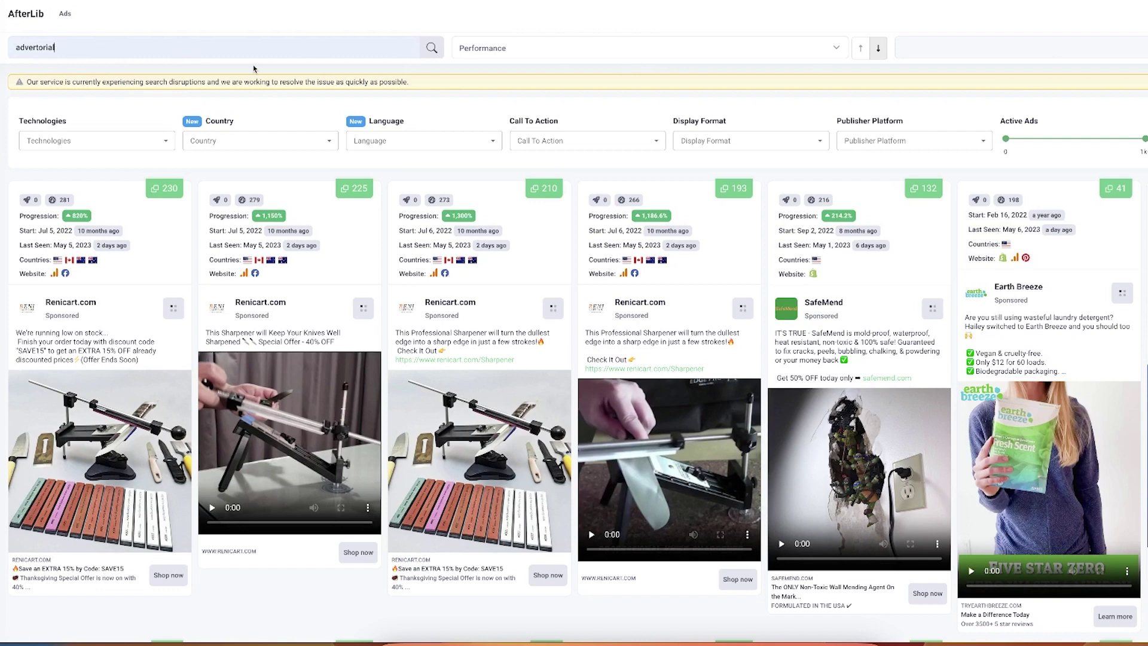
{"action": "key", "text": "Return"}
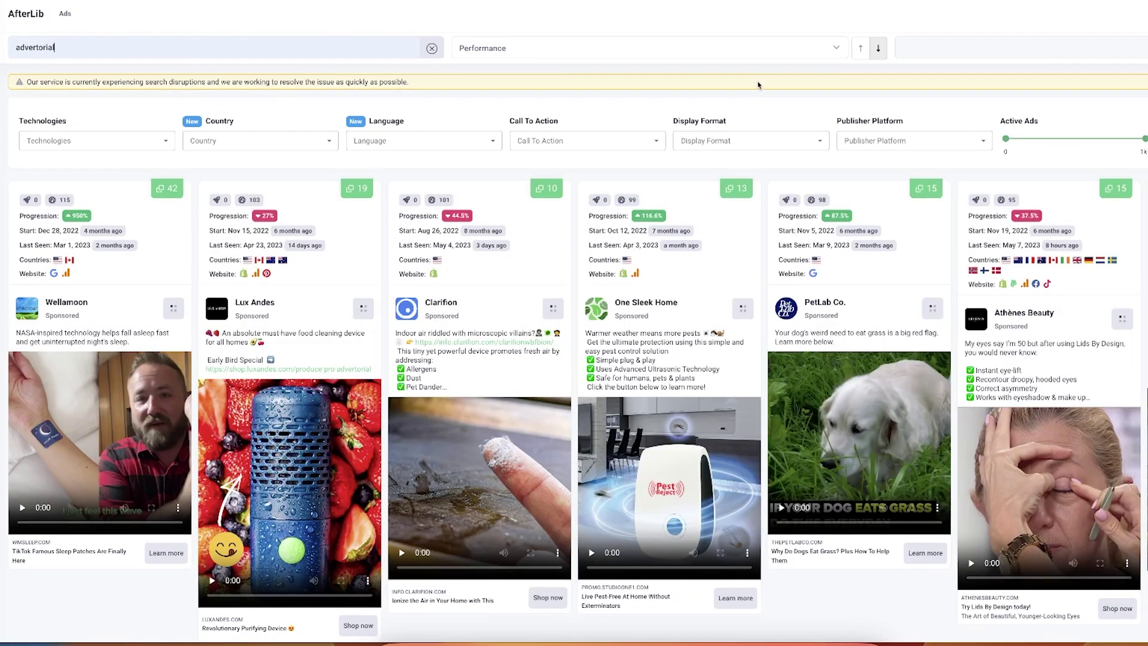
{"action": "scroll", "coordinate": [804, 502], "scroll_direction": "down", "scroll_amount": 1}
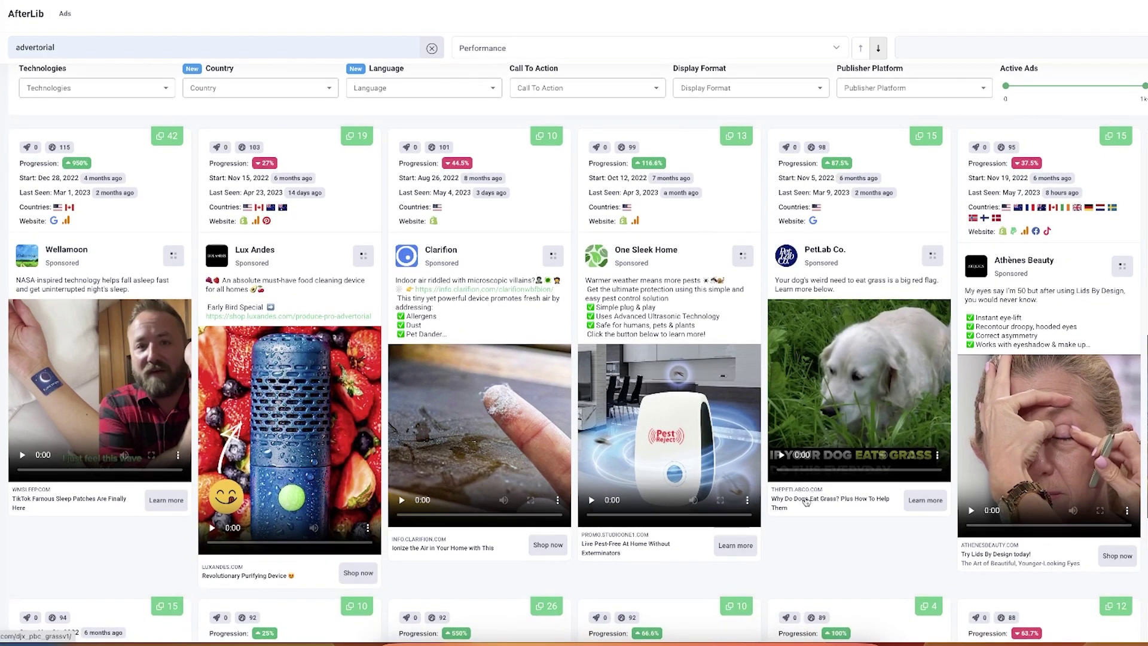
{"action": "left_click_drag", "start_coordinate": [772, 500], "coordinate": [856, 511]}
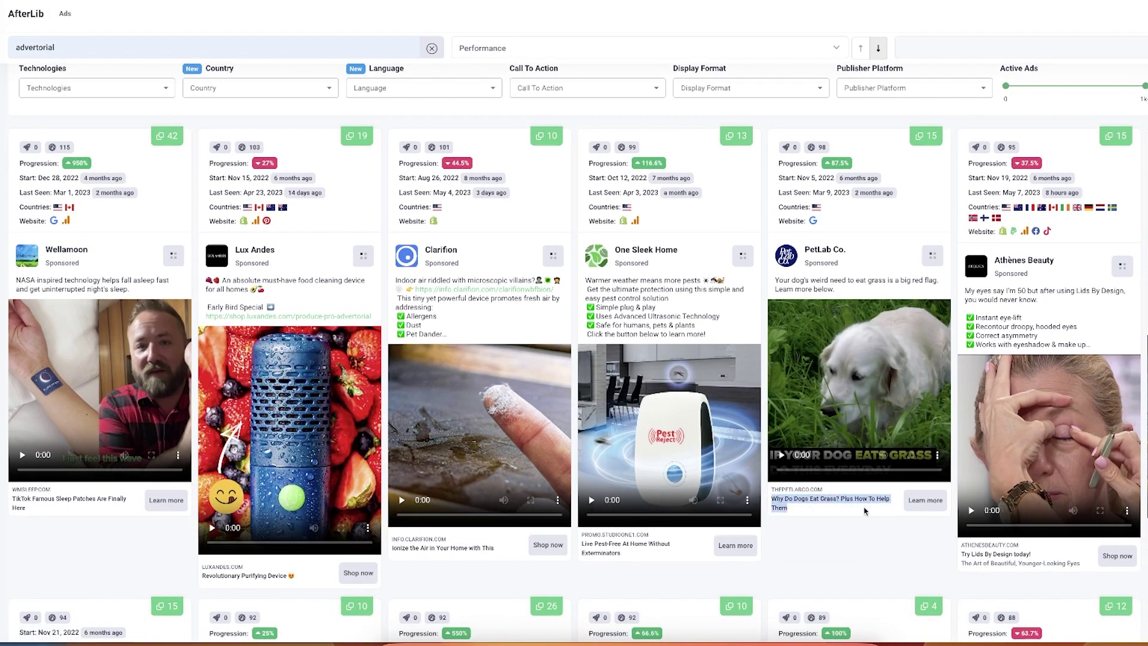
Step: Open the PetLab landing page and highlight its opening, gut bacteria and bad-bacteria paragraphs
{"action": "left_click", "coordinate": [783, 459]}
{"action": "scroll", "coordinate": [898, 138], "scroll_direction": "down", "scroll_amount": 5}
{"action": "scroll", "coordinate": [898, 138], "scroll_direction": "down", "scroll_amount": 8}
{"action": "left_click_drag", "start_coordinate": [307, 186], "coordinate": [624, 280]}
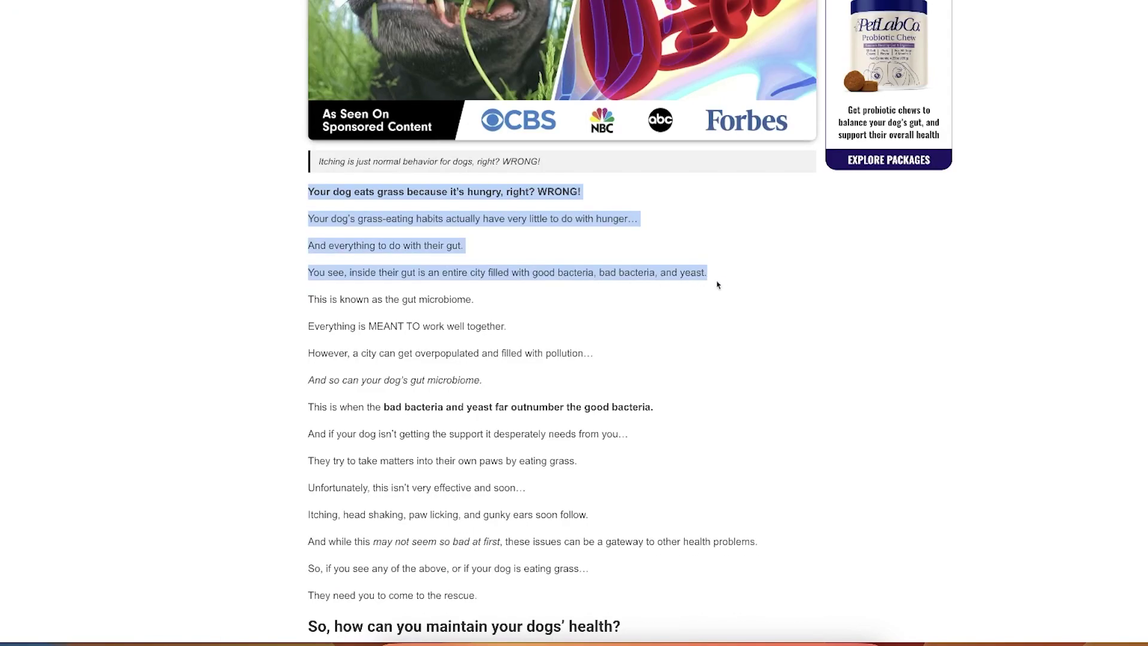
{"action": "left_click_drag", "start_coordinate": [718, 285], "coordinate": [484, 383]}
{"action": "scroll", "coordinate": [484, 383], "scroll_direction": "down", "scroll_amount": 2}
{"action": "left_click_drag", "start_coordinate": [382, 287], "coordinate": [654, 289]}
{"action": "left_click_drag", "start_coordinate": [563, 311], "coordinate": [613, 311]}
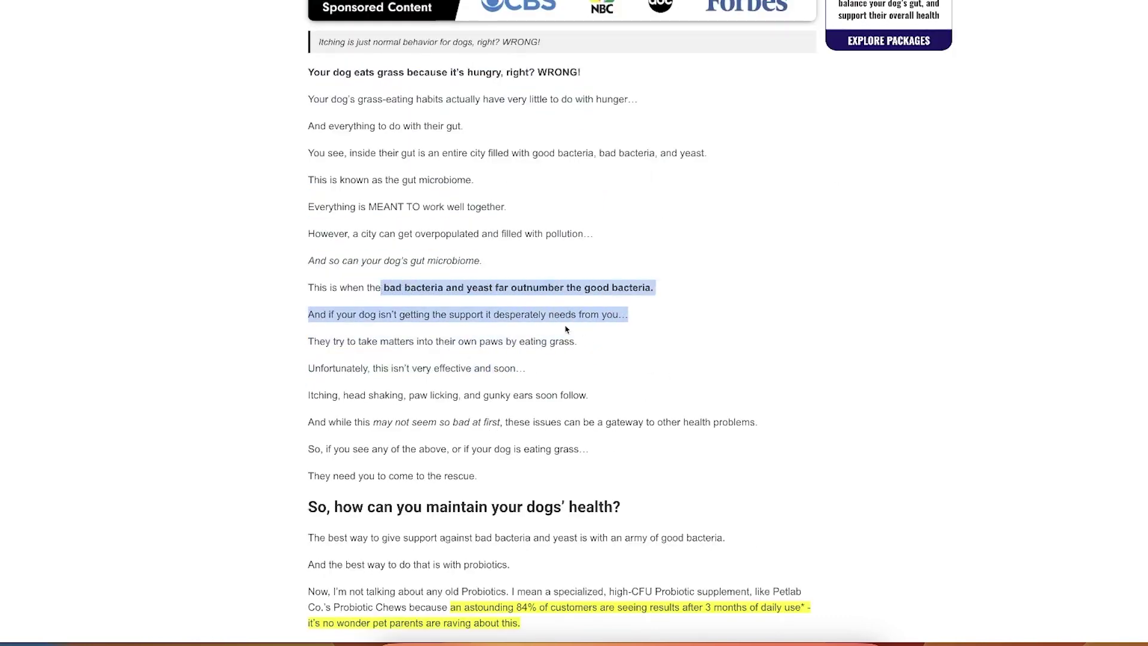
Step: Highlight the health-problems, owner-help and probiotics passages, then scroll down to the customer reviews
{"action": "left_click_drag", "start_coordinate": [308, 421], "coordinate": [479, 478]}
{"action": "scroll", "coordinate": [297, 320], "scroll_direction": "down", "scroll_amount": 2}
{"action": "left_click", "coordinate": [296, 319]}
{"action": "mouse_move", "coordinate": [297, 320]}
{"action": "left_mouse_down"}
{"action": "mouse_move", "coordinate": [589, 352]}
{"action": "mouse_move", "coordinate": [314, 396]}
{"action": "mouse_move", "coordinate": [643, 412]}
{"action": "left_mouse_up"}
{"action": "left_click", "coordinate": [314, 396]}
{"action": "left_click_drag", "start_coordinate": [314, 465], "coordinate": [504, 476]}
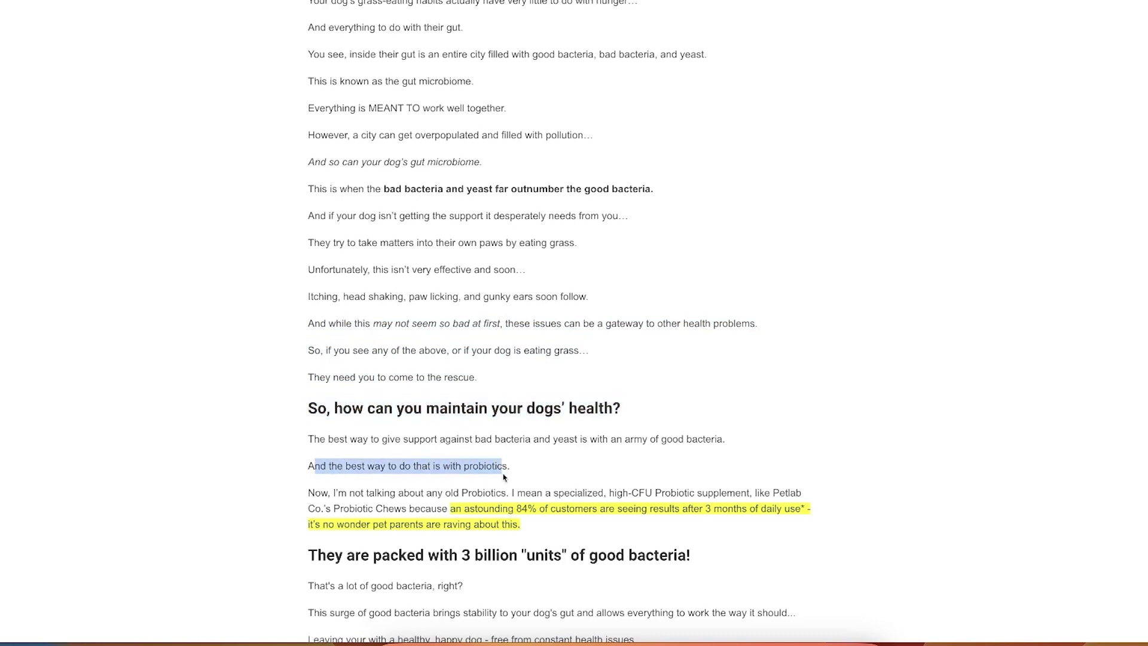
{"action": "scroll", "coordinate": [693, 520], "scroll_direction": "down", "scroll_amount": 20}
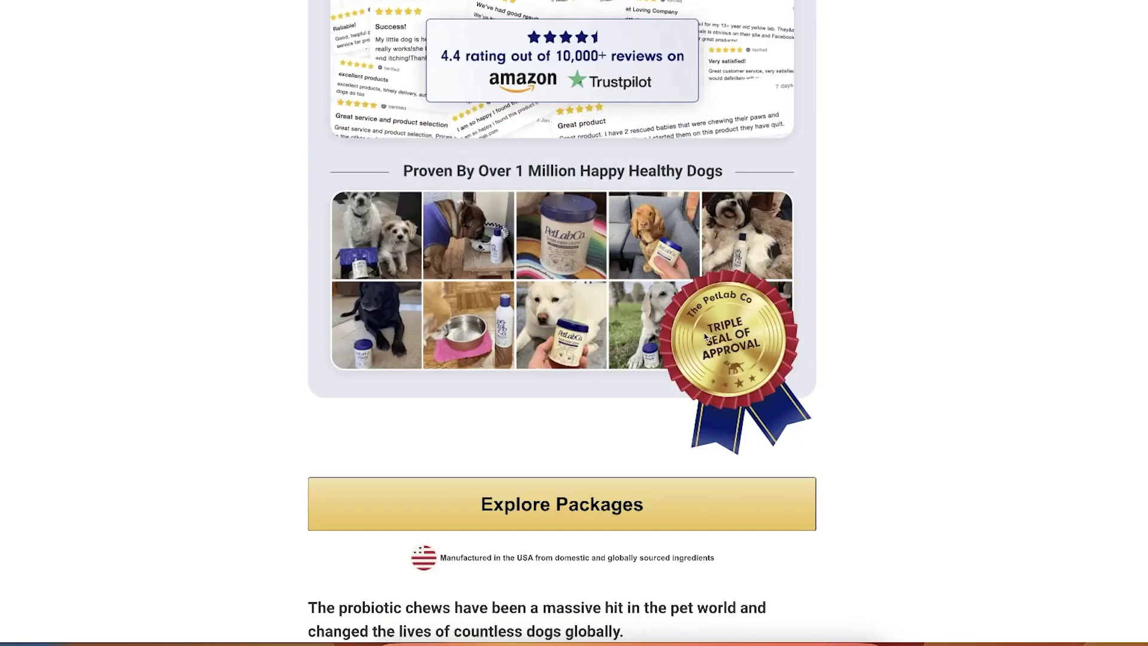
{"action": "scroll", "coordinate": [706, 337], "scroll_direction": "down", "scroll_amount": 15}
{"action": "scroll", "coordinate": [699, 320], "scroll_direction": "up", "scroll_amount": 5}
{"action": "scroll", "coordinate": [693, 311], "scroll_direction": "up", "scroll_amount": 12}
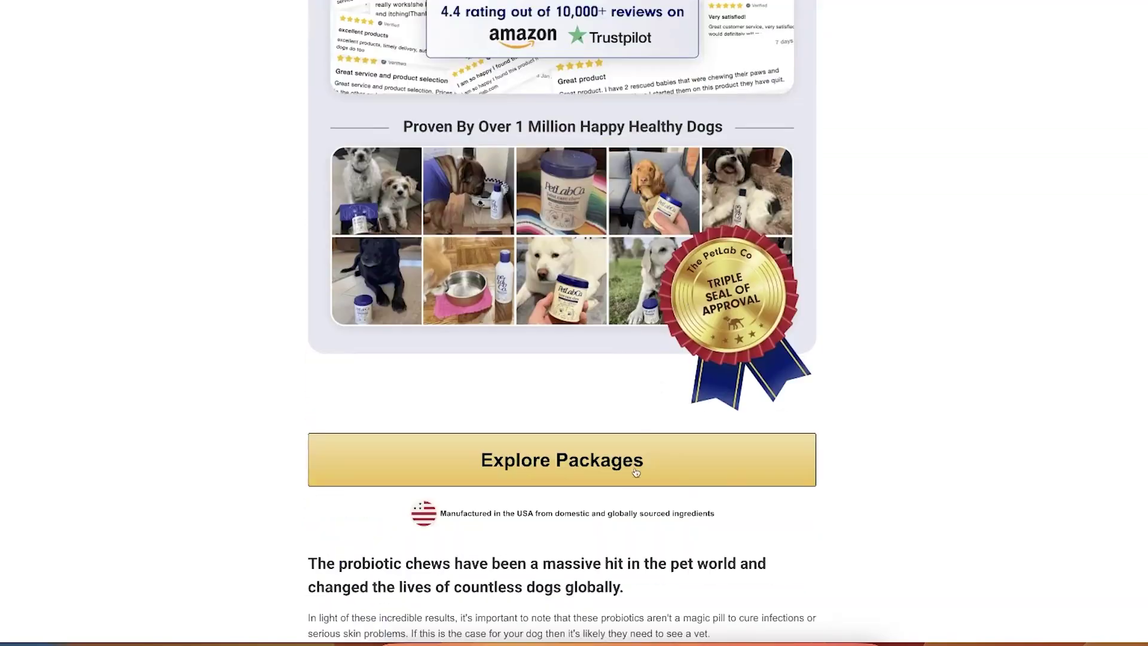
Step: Scroll the AdPlexity discounts through Push, Mobile, Desktop and Native, highlighting the AdPlexity Native heading
{"action": "left_click", "coordinate": [636, 470]}
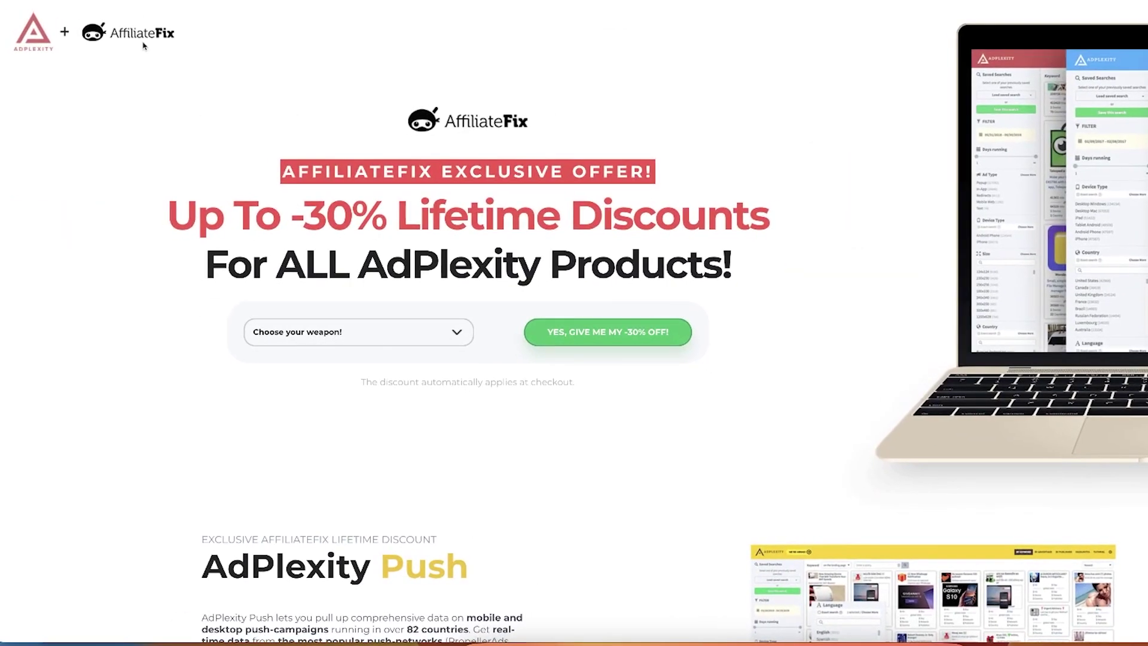
{"action": "scroll", "coordinate": [629, 214], "scroll_direction": "down", "scroll_amount": 13}
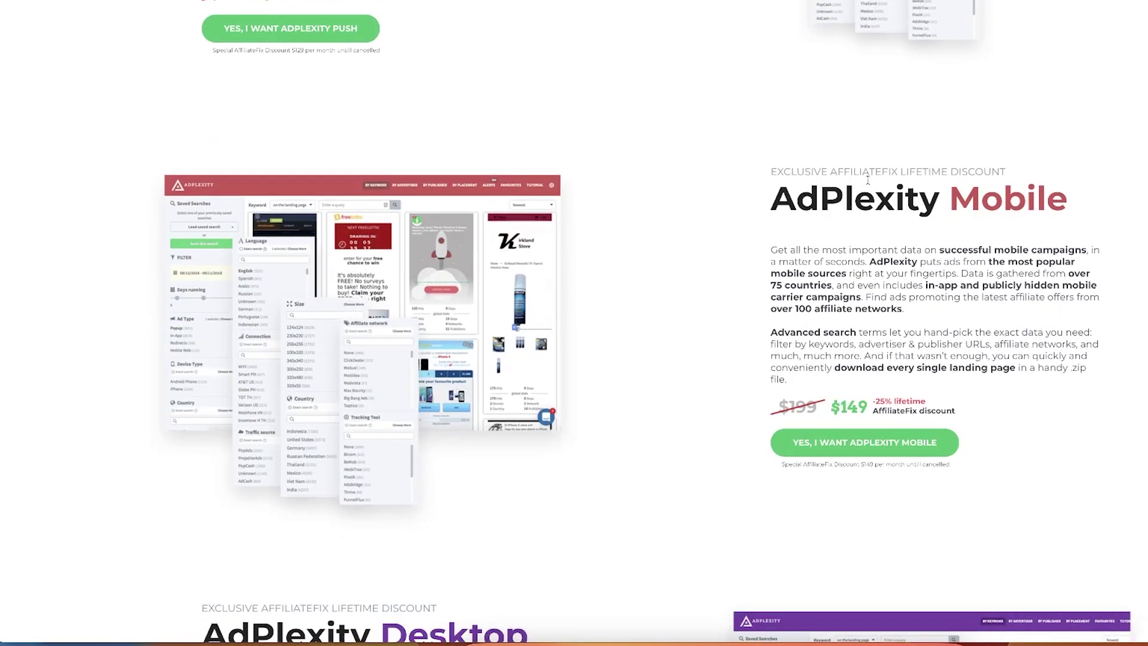
{"action": "scroll", "coordinate": [858, 182], "scroll_direction": "down", "scroll_amount": 20}
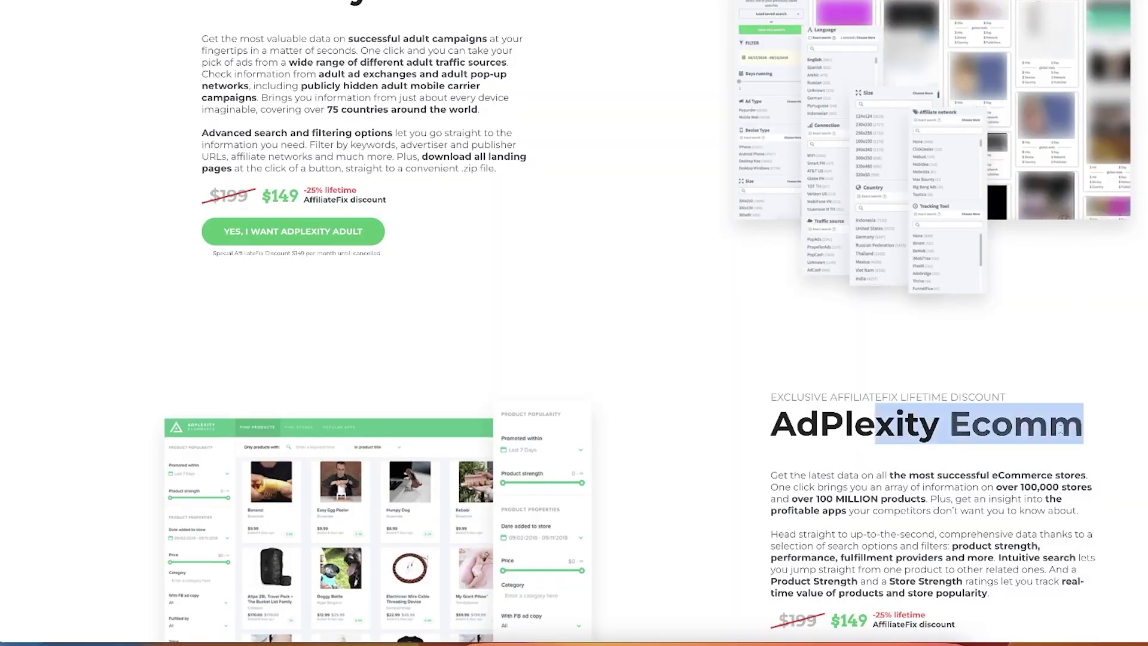
{"action": "scroll", "coordinate": [1042, 425], "scroll_direction": "down", "scroll_amount": 5}
{"action": "scroll", "coordinate": [830, 298], "scroll_direction": "up", "scroll_amount": 20}
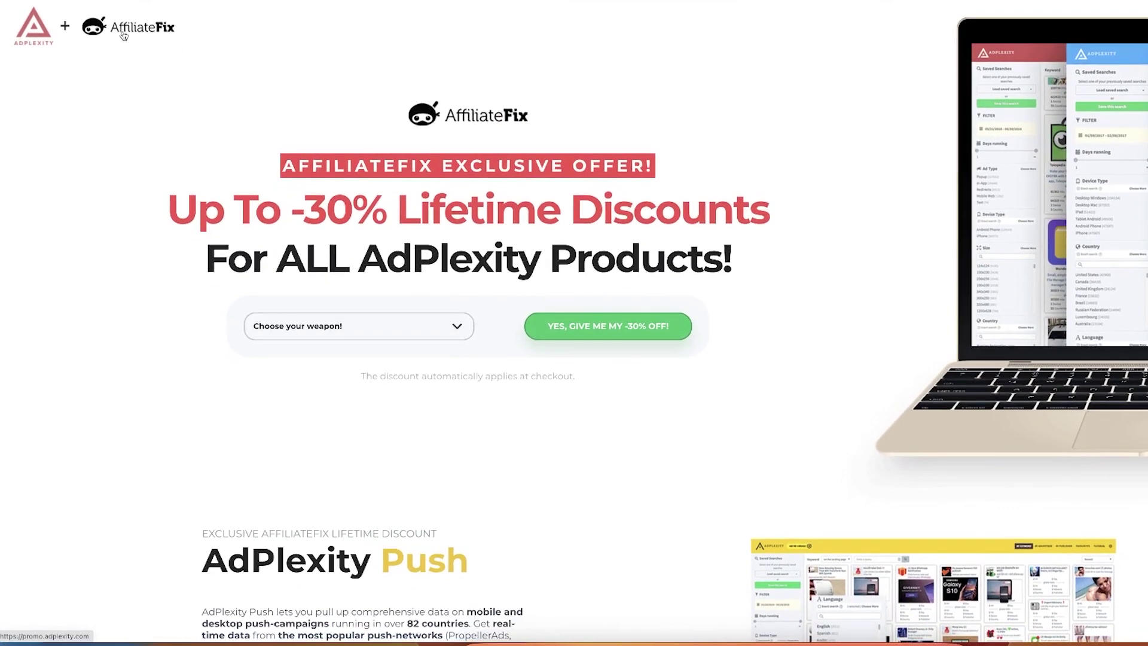
{"action": "scroll", "coordinate": [430, 200], "scroll_direction": "down", "scroll_amount": 10}
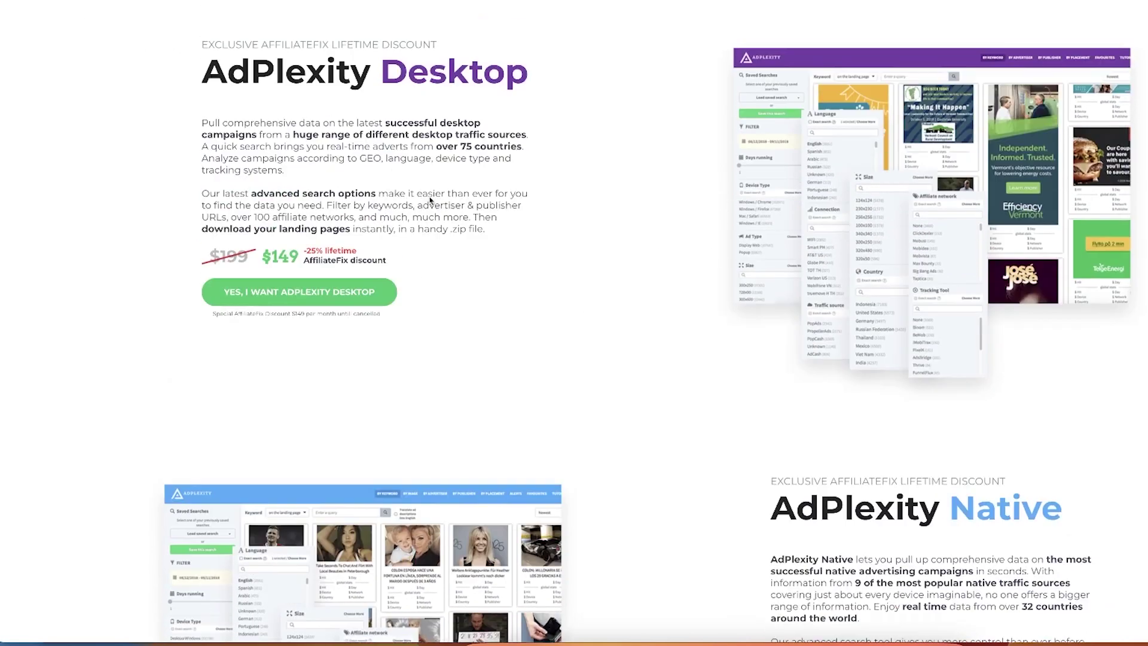
{"action": "scroll", "coordinate": [242, 229], "scroll_direction": "down", "scroll_amount": 6}
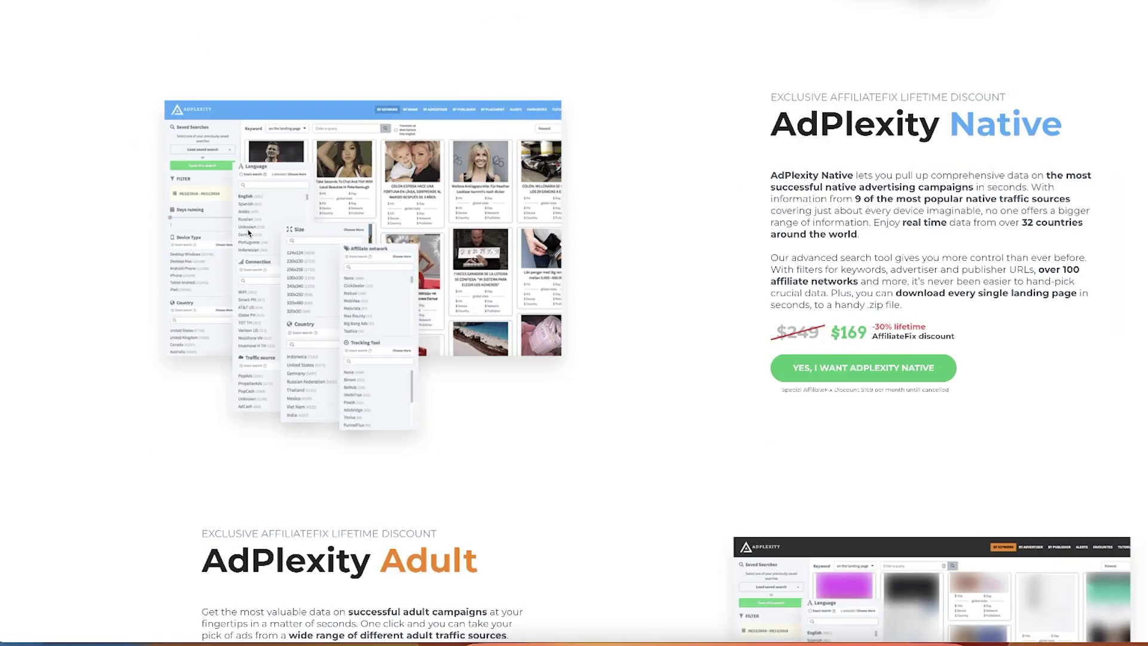
{"action": "left_click_drag", "start_coordinate": [813, 155], "coordinate": [1050, 160]}
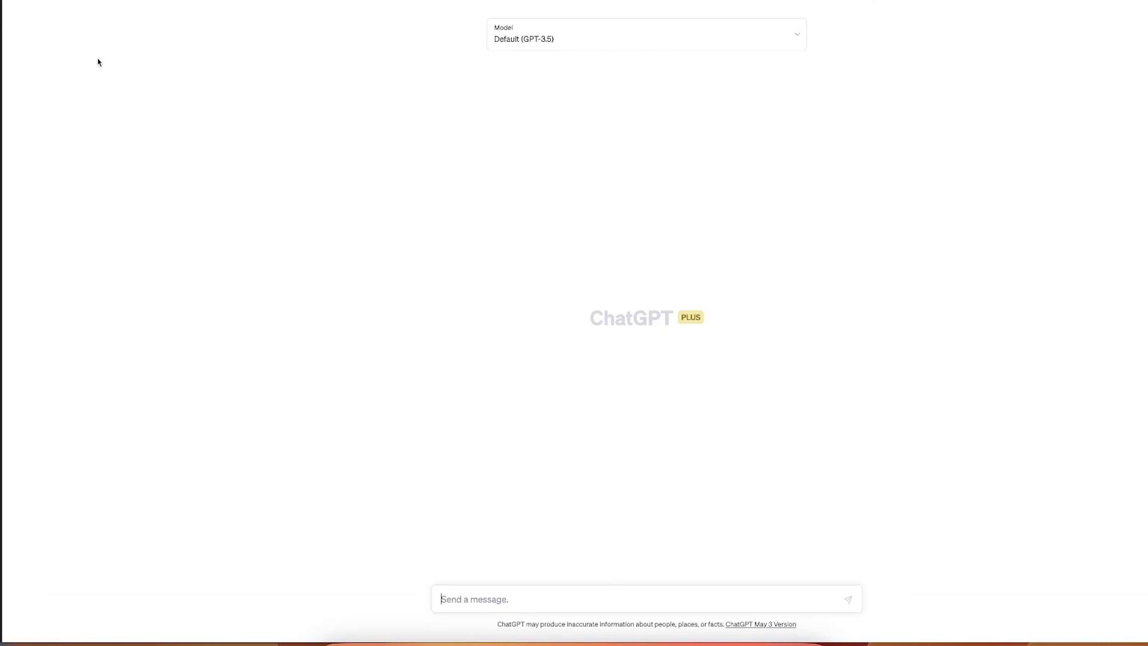
Step: Choose GPT-4 from the model list and highlight its 25-messages-per-3-hours cap notice
{"action": "left_click", "coordinate": [597, 43]}
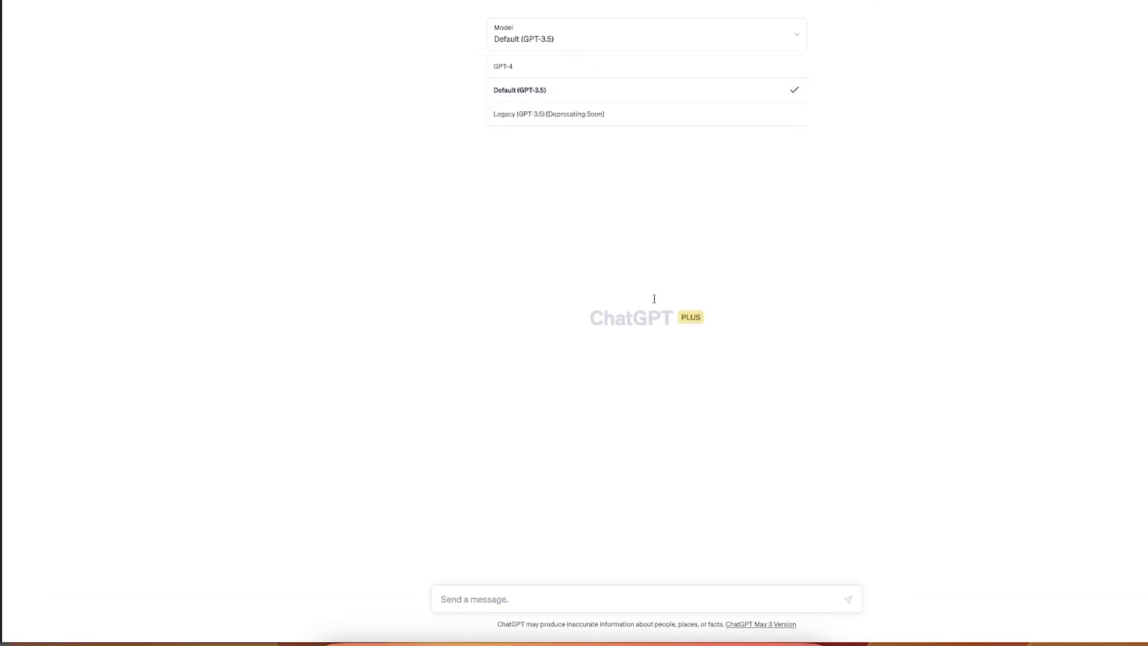
{"action": "mouse_move", "coordinate": [543, 76]}
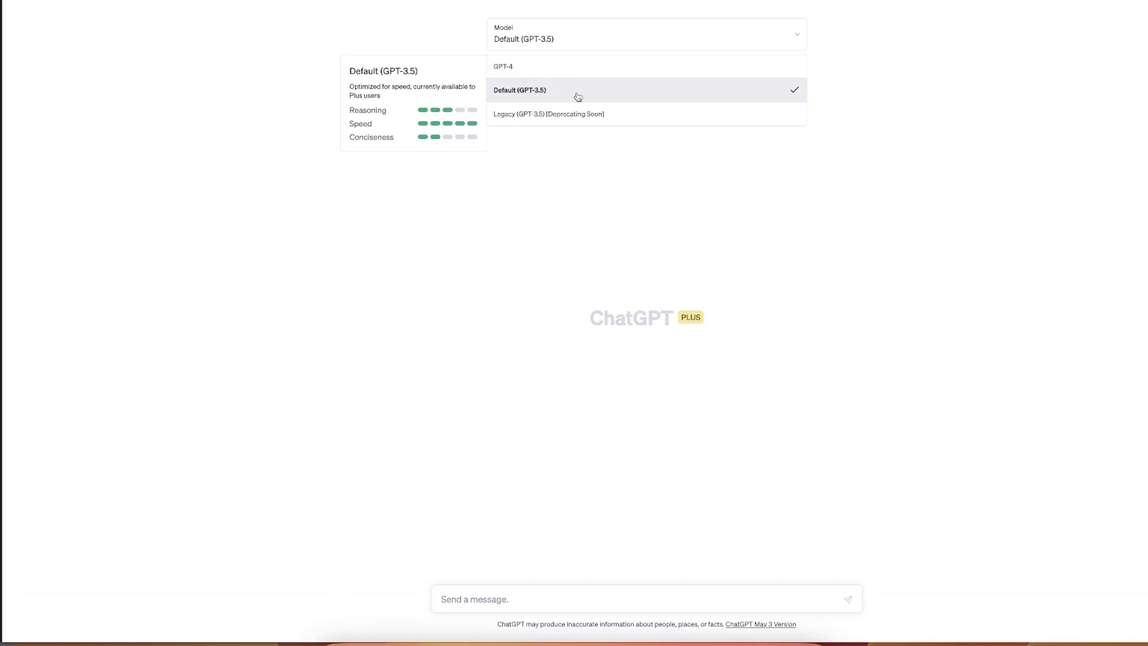
{"action": "left_click", "coordinate": [543, 70]}
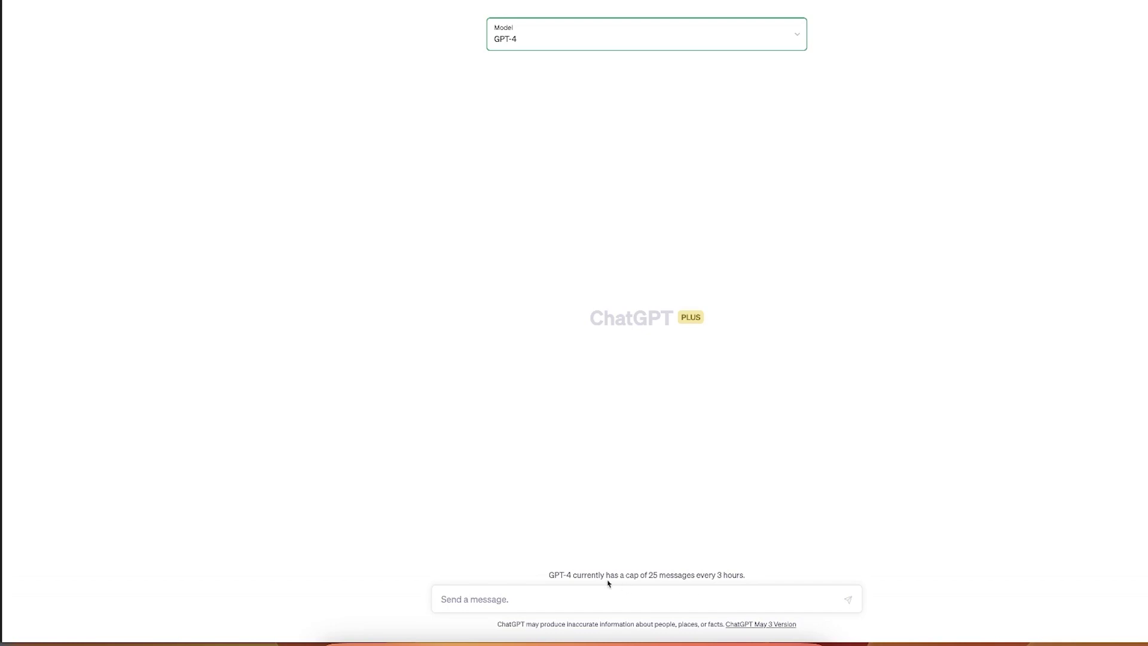
{"action": "left_click_drag", "start_coordinate": [549, 572], "coordinate": [761, 581]}
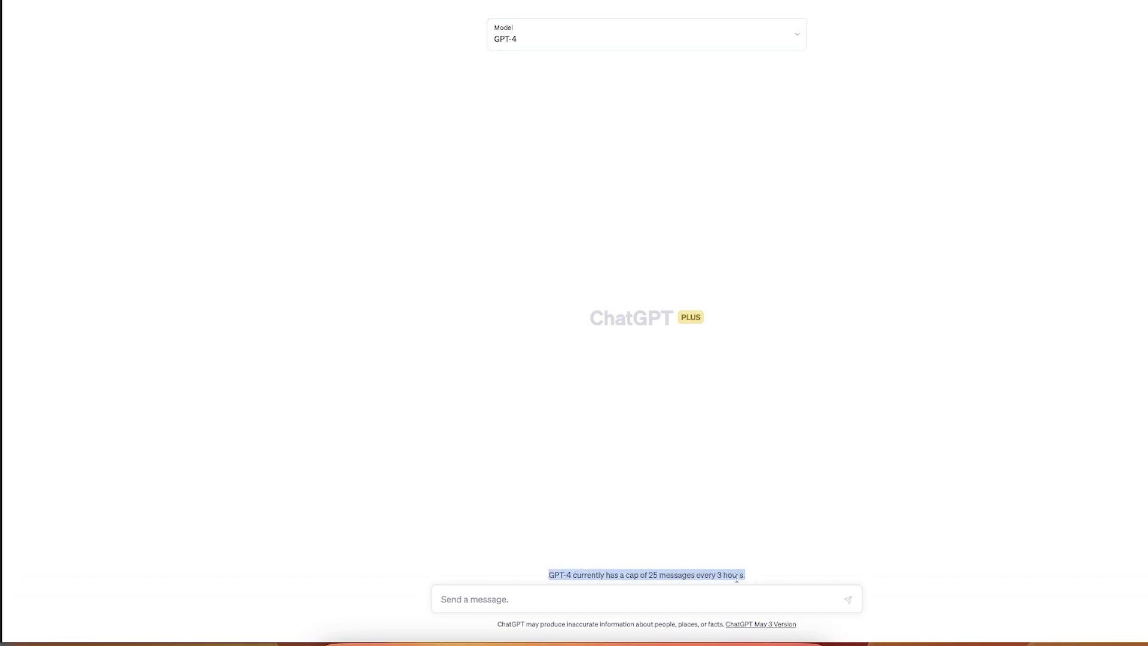
{"action": "left_click", "coordinate": [720, 571]}
{"action": "triple_click", "coordinate": [721, 572]}
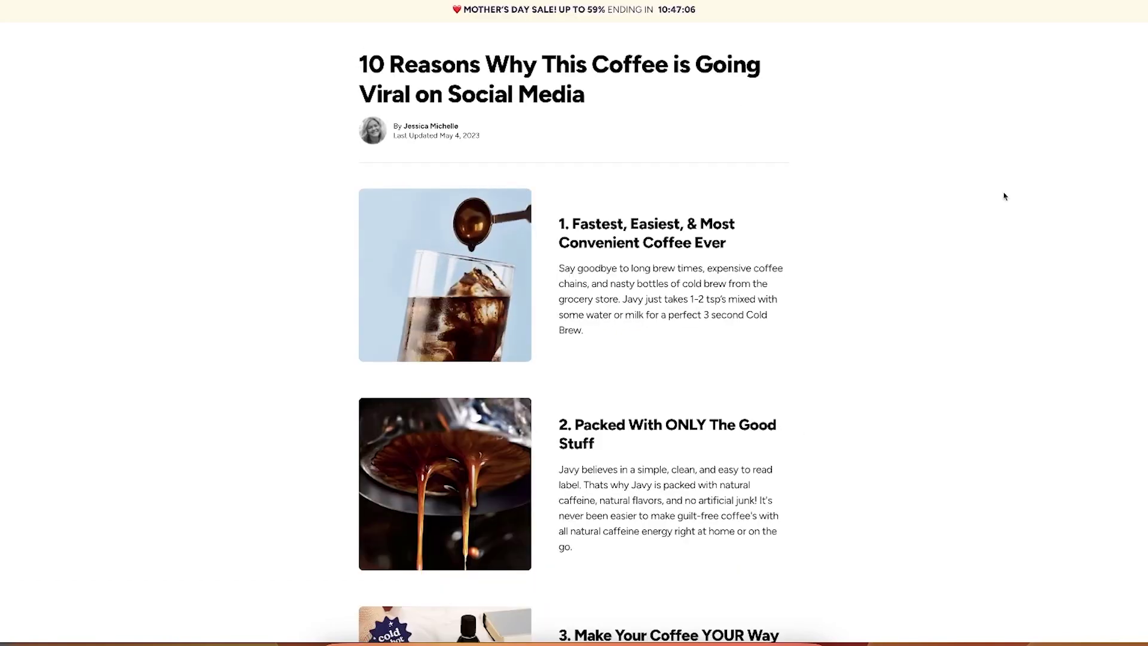
Step: Paste the Javy article under 'Please rewrite this for me:' and add Bacillus Coagulans after inulin
{"action": "left_click_drag", "start_coordinate": [361, 60], "coordinate": [913, 511]}
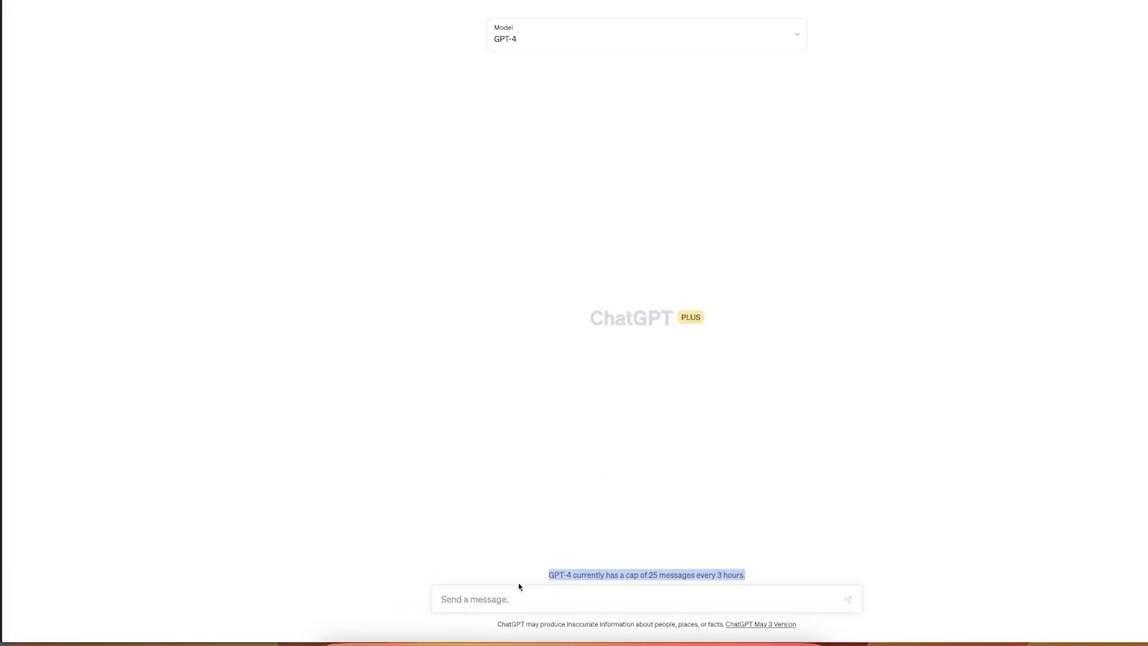
{"action": "left_click", "coordinate": [513, 590]}
{"action": "key", "text": "ctrl+v"}
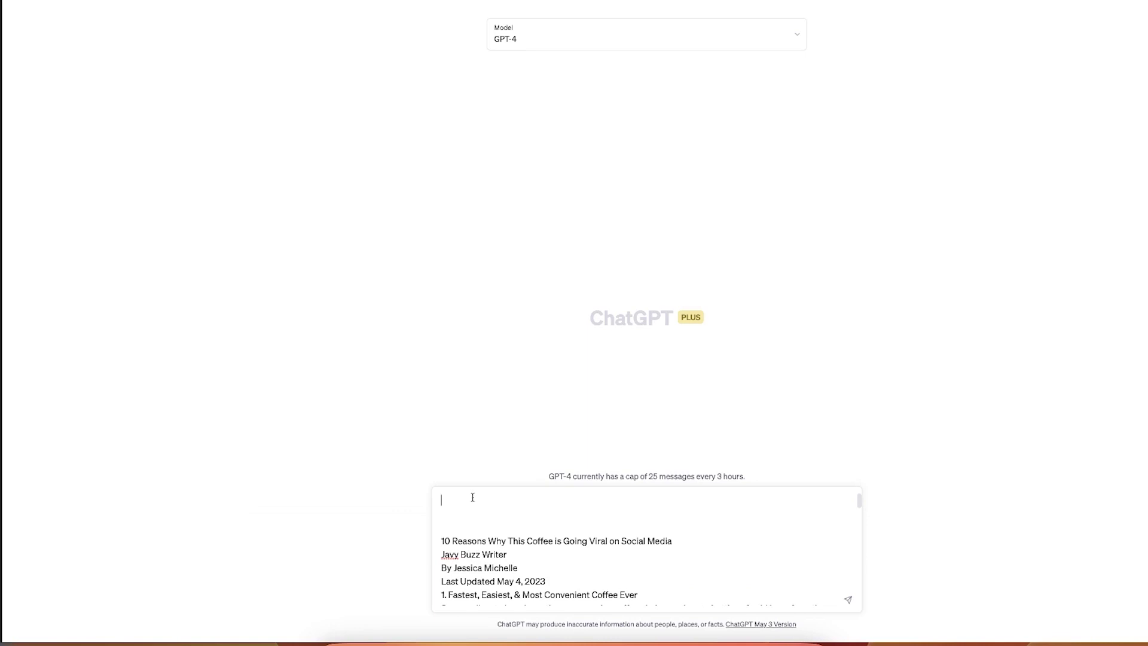
{"action": "type", "text": "Please rewrite this but for probiotic chews that include Inulin (Agave),"}
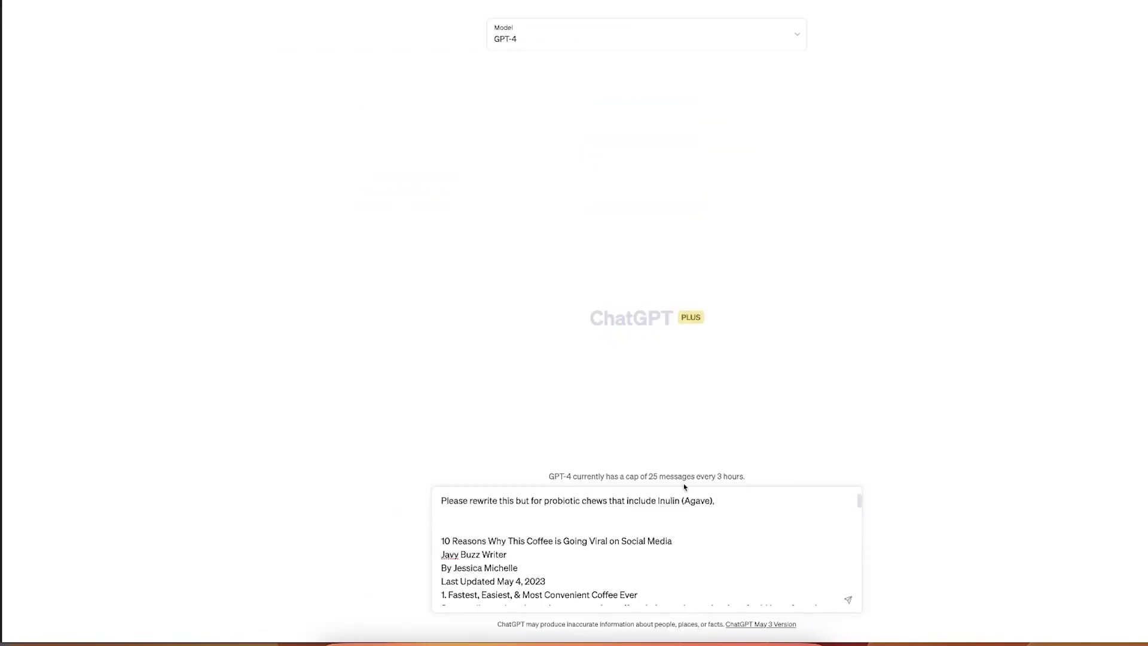
{"action": "type", "text": "Bacillus Coagulans"}
{"action": "key", "text": "Delete"}
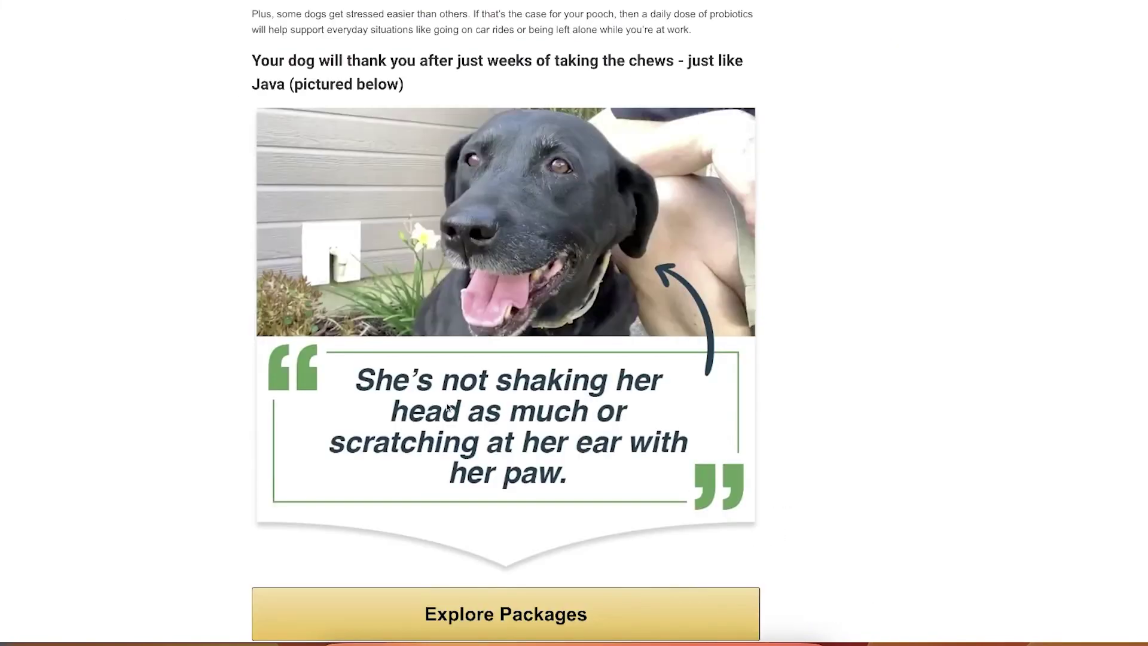
{"action": "scroll", "coordinate": [371, 440], "scroll_direction": "up", "scroll_amount": 1}
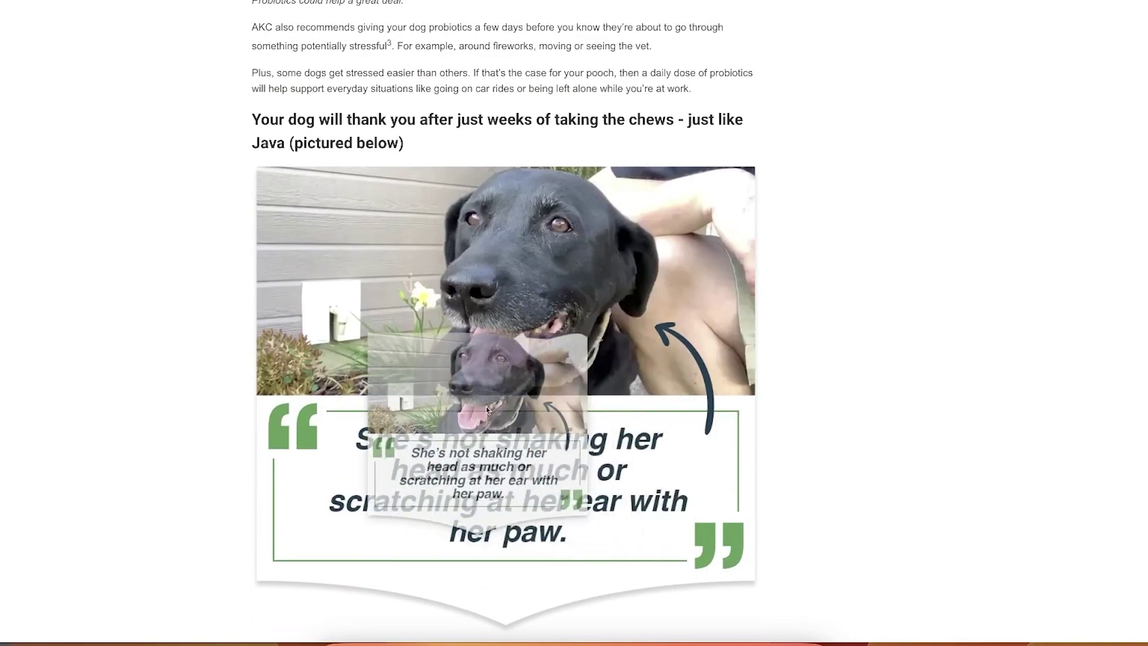
{"action": "scroll", "coordinate": [317, 152], "scroll_direction": "up", "scroll_amount": 3}
{"action": "scroll", "coordinate": [438, 275], "scroll_direction": "up", "scroll_amount": 1}
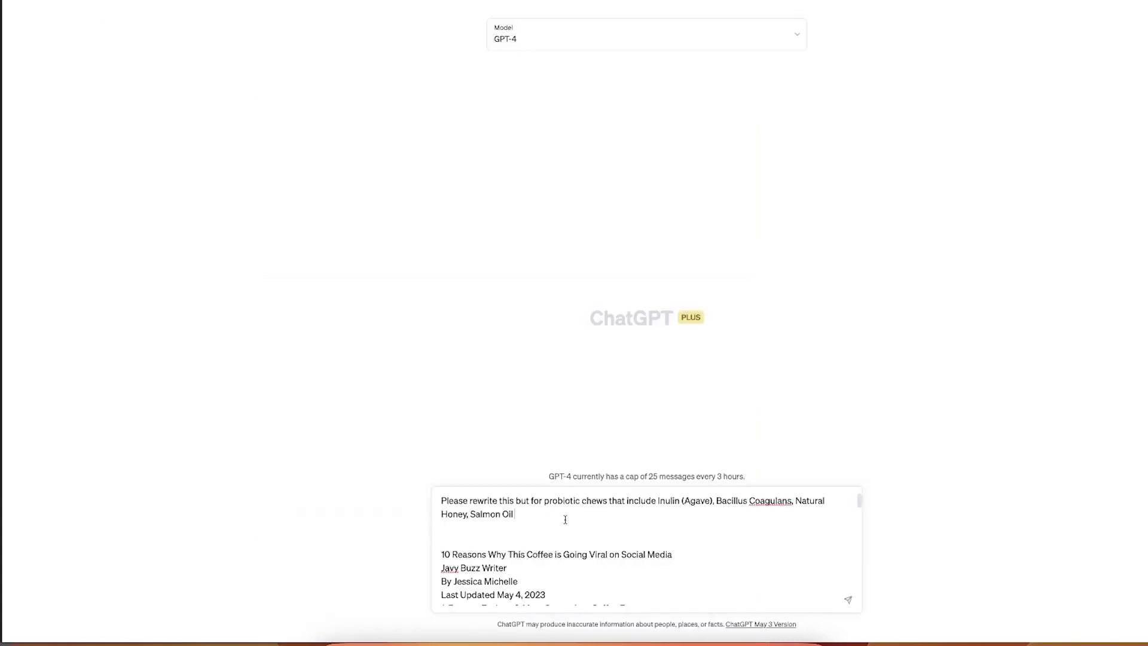
Step: Add the review sentence reworded to eliminate itching and chewing and improve the dog's skin, then send
{"action": "type", "text": "The itching and chewing is gone and his skin is beautiful!"}
{"action": "type", "text": "to eliminate the"}
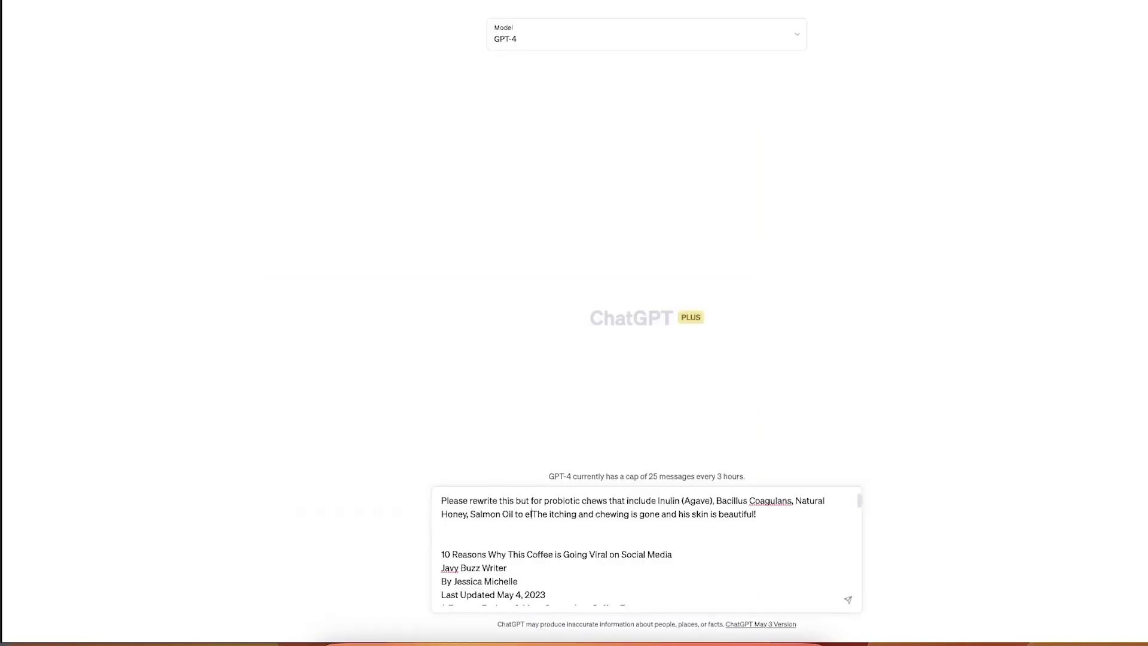
{"action": "left_click", "coordinate": [705, 517]}
{"action": "key", "text": "BackSpace"}
{"action": "key", "text": "BackSpace"}
{"action": "key", "text": "BackSpace"}
{"action": "key", "text": "BackSpace"}
{"action": "key", "text": "BackSpace"}
{"action": "key", "text": "BackSpace"}
{"action": "key", "text": "BackSpace"}
{"action": "key", "text": "BackSpace"}
{"action": "type", "text": ". It also helps"}
{"action": "left_click_drag", "start_coordinate": [728, 515], "coordinate": [749, 515]}
{"action": "type", "text": "improve the dog's"}
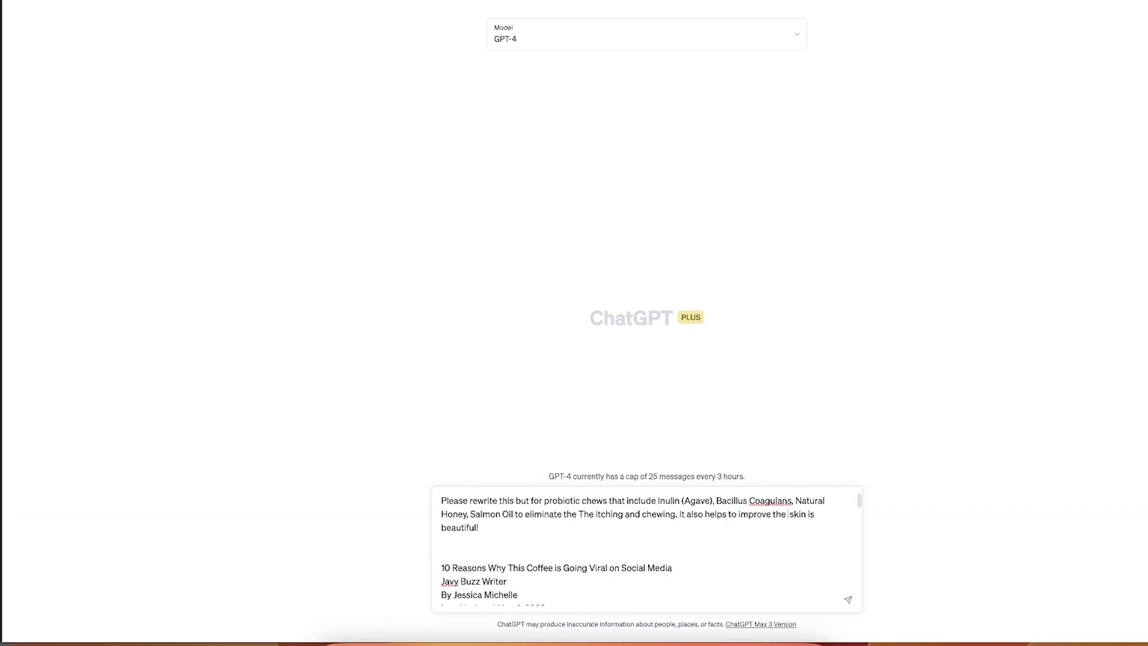
{"action": "key", "text": "Return"}
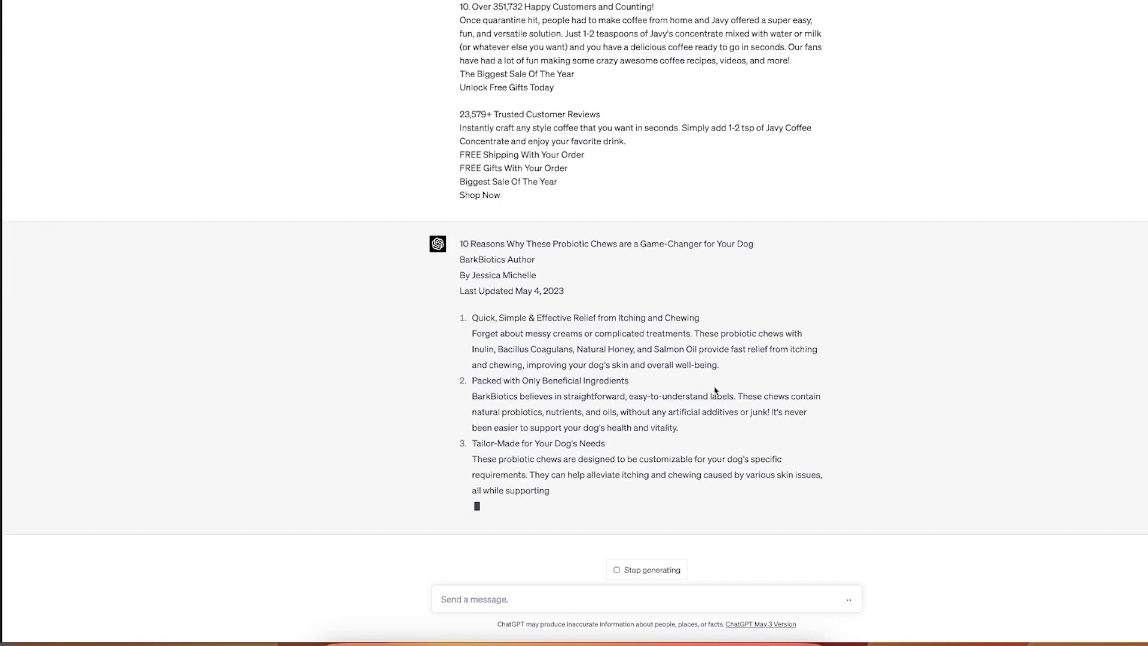
Step: Read the finished BarkBiotics article through reason 10, highlighting reasons 2, 7 and 8
{"action": "left_click_drag", "start_coordinate": [521, 381], "coordinate": [634, 385]}
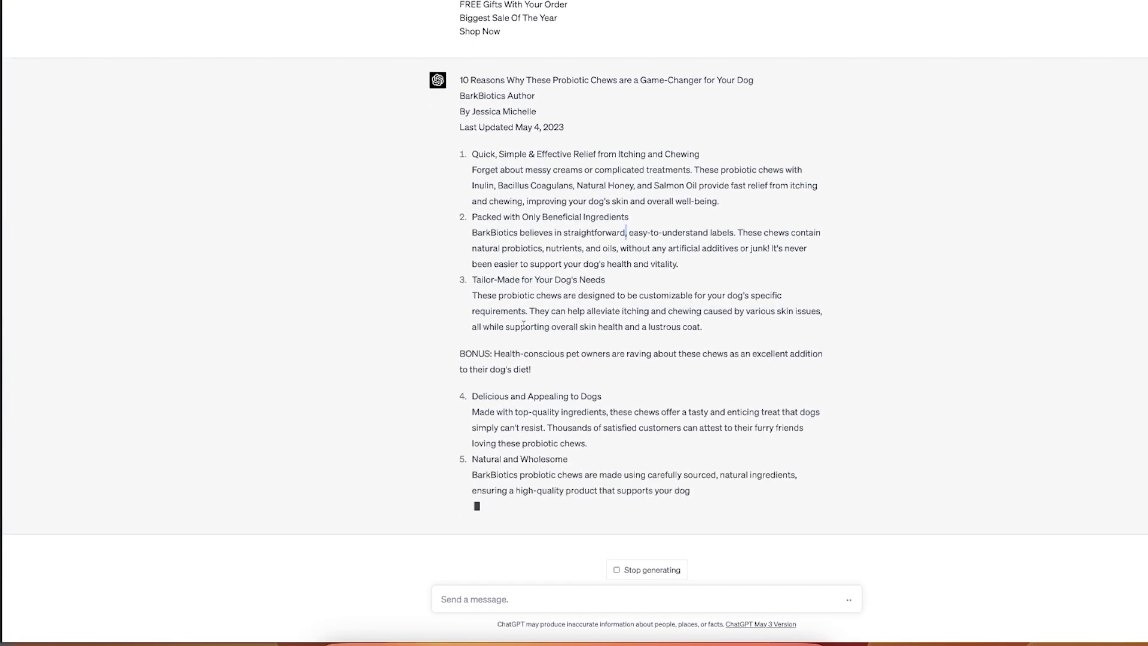
{"action": "left_click_drag", "start_coordinate": [493, 338], "coordinate": [532, 353]}
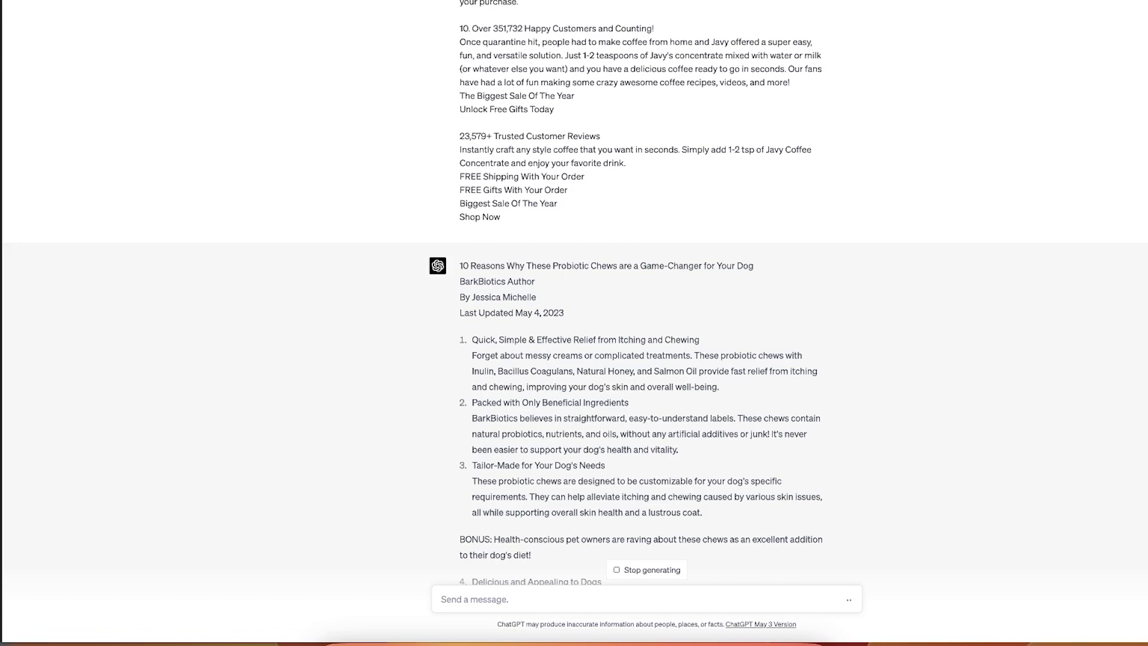
{"action": "scroll", "coordinate": [646, 299], "scroll_direction": "down", "scroll_amount": 9}
{"action": "left_click_drag", "start_coordinate": [472, 158], "coordinate": [559, 173]}
{"action": "left_click_drag", "start_coordinate": [674, 205], "coordinate": [771, 240]}
{"action": "left_click_drag", "start_coordinate": [472, 251], "coordinate": [674, 298]}
{"action": "left_click", "coordinate": [555, 165]}
{"action": "scroll", "coordinate": [554, 165], "scroll_direction": "down", "scroll_amount": 1}
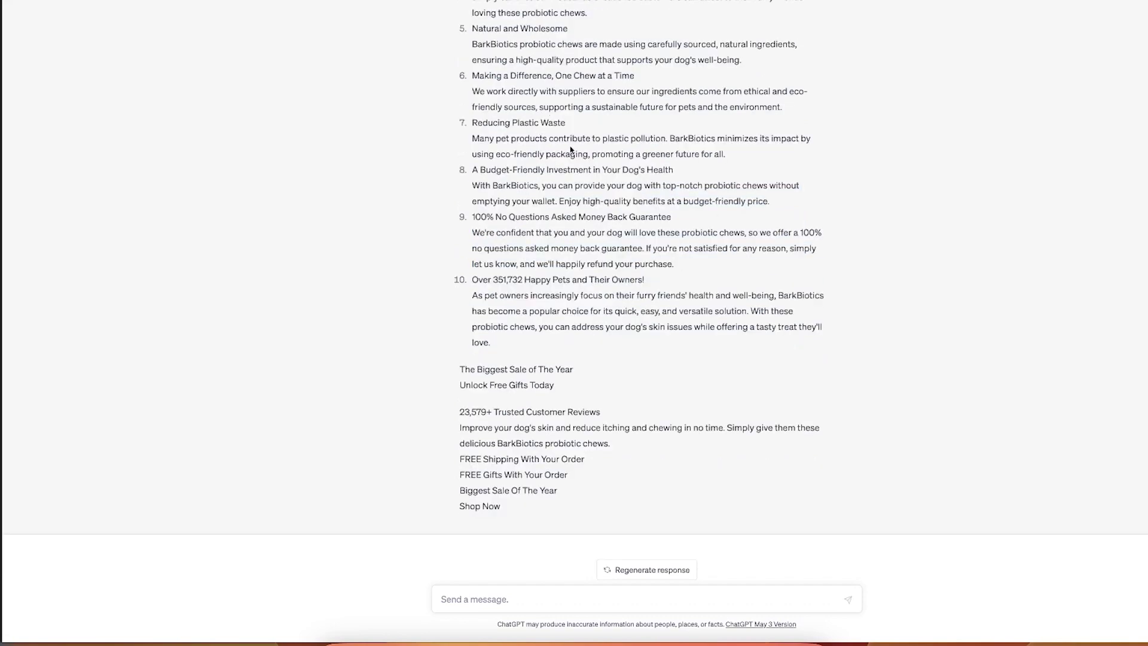
{"action": "scroll", "coordinate": [574, 179], "scroll_direction": "up", "scroll_amount": 20}
{"action": "scroll", "coordinate": [583, 257], "scroll_direction": "down", "scroll_amount": 20}
{"action": "scroll", "coordinate": [646, 180], "scroll_direction": "up", "scroll_amount": 2}
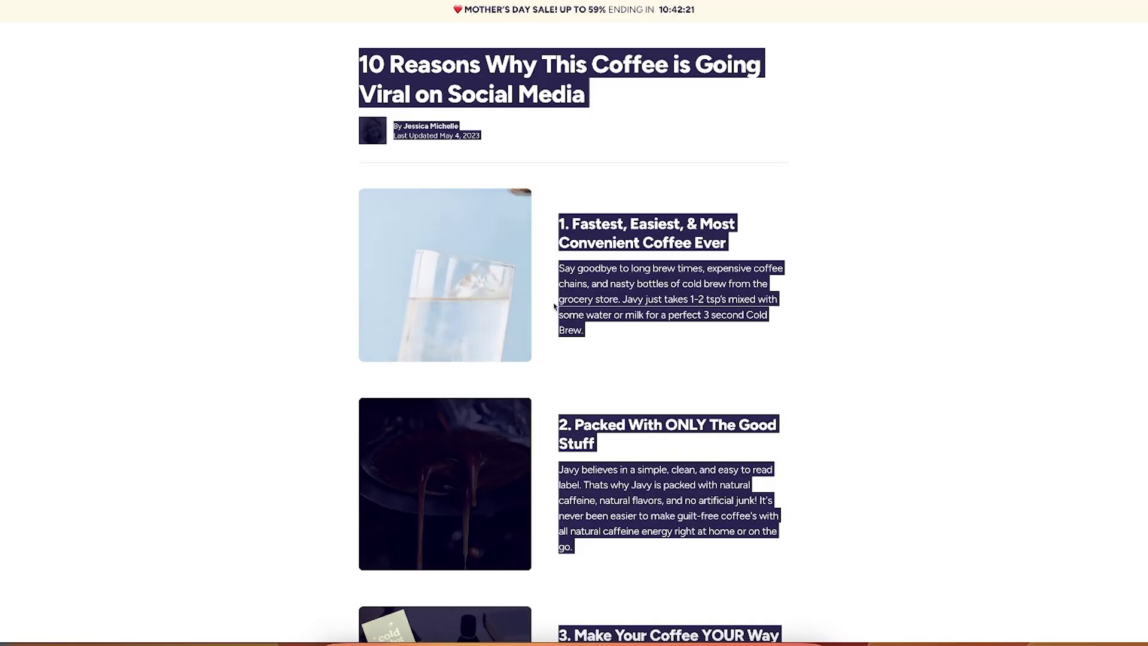
Step: Review the original Javy coffee article, highlighting its title and byline
{"action": "left_click", "coordinate": [738, 180]}
{"action": "scroll", "coordinate": [694, 320], "scroll_direction": "down", "scroll_amount": 20}
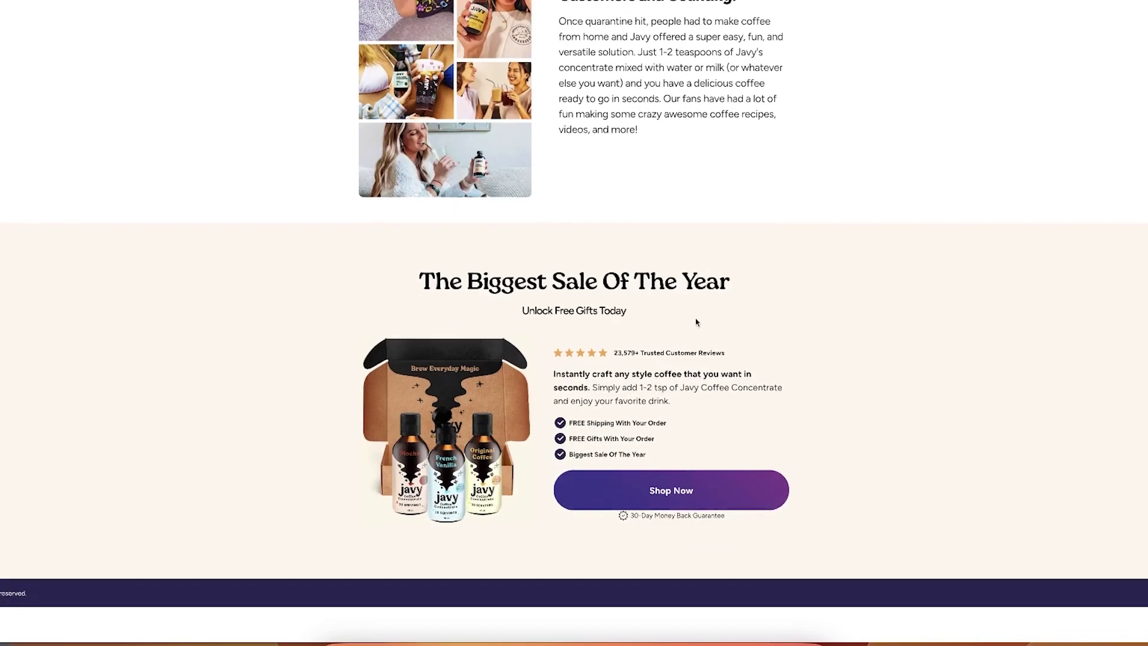
{"action": "scroll", "coordinate": [725, 332], "scroll_direction": "up", "scroll_amount": 9}
{"action": "scroll", "coordinate": [724, 331], "scroll_direction": "up", "scroll_amount": 20}
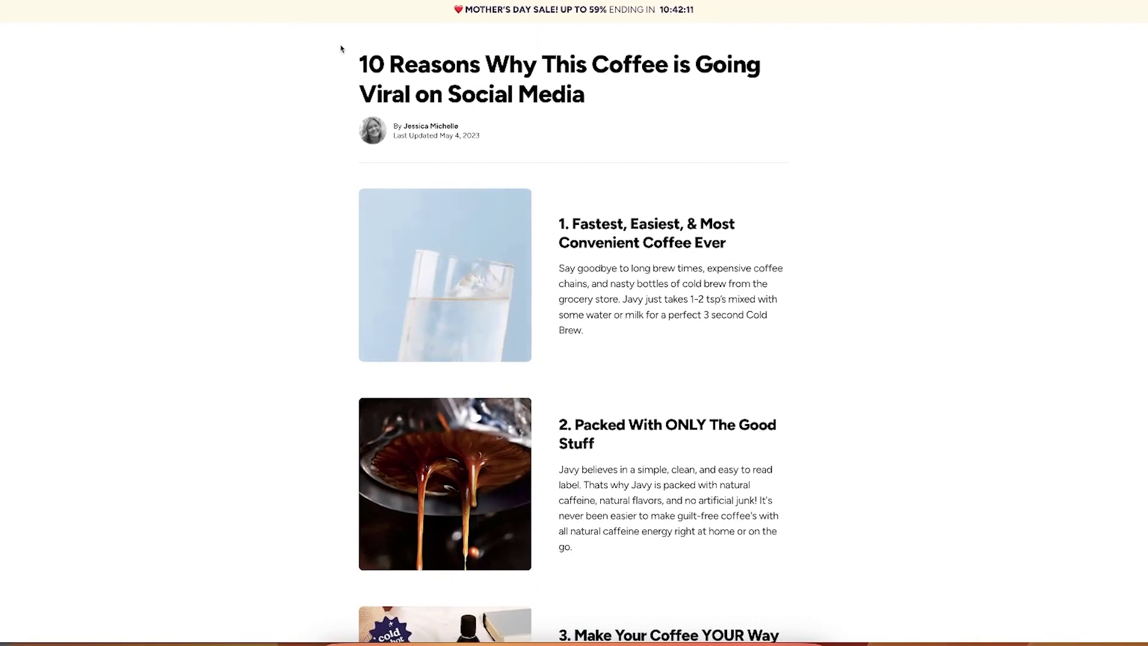
{"action": "left_click_drag", "start_coordinate": [340, 46], "coordinate": [723, 215]}
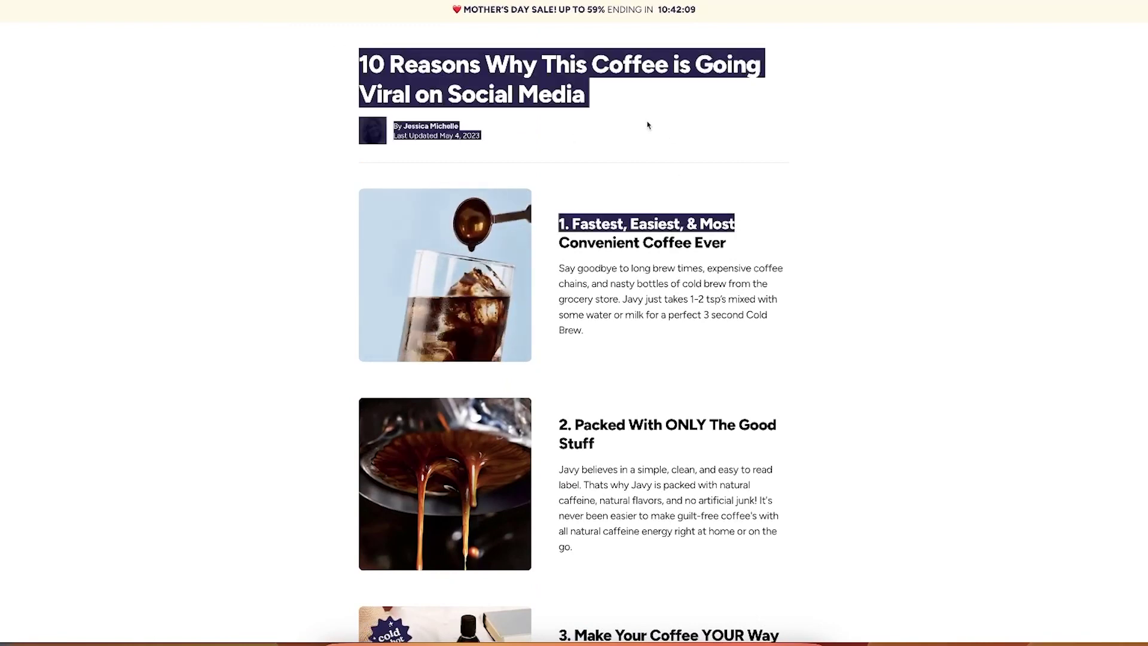
{"action": "left_click", "coordinate": [602, 118]}
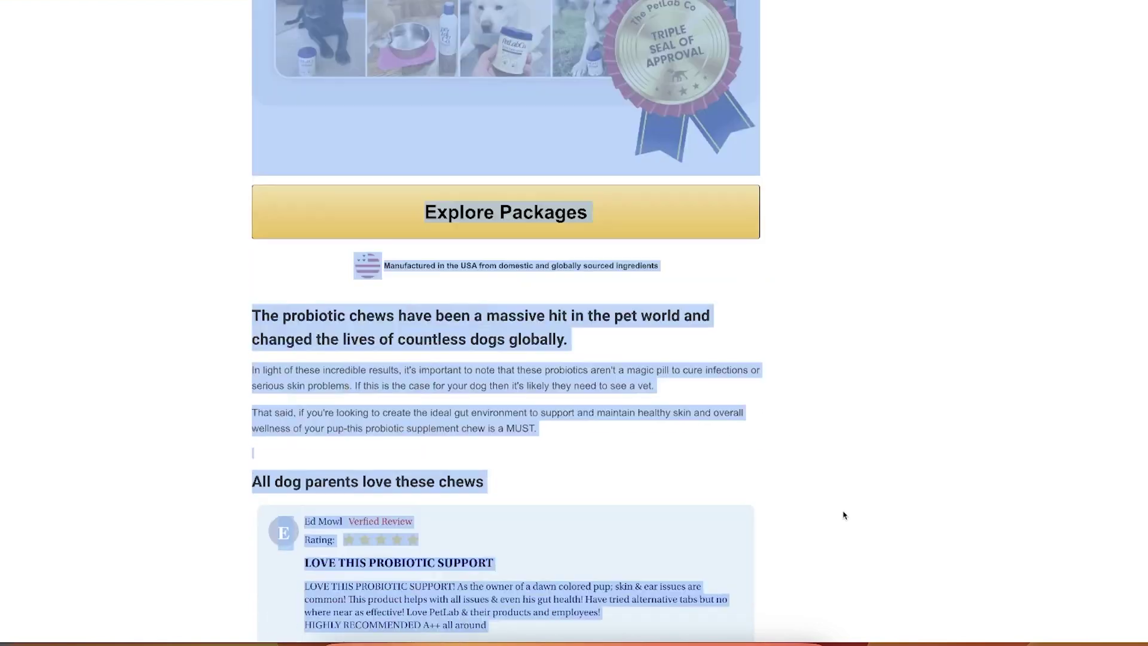
{"action": "scroll", "coordinate": [843, 514], "scroll_direction": "down", "scroll_amount": 15}
{"action": "scroll", "coordinate": [843, 514], "scroll_direction": "down", "scroll_amount": 20}
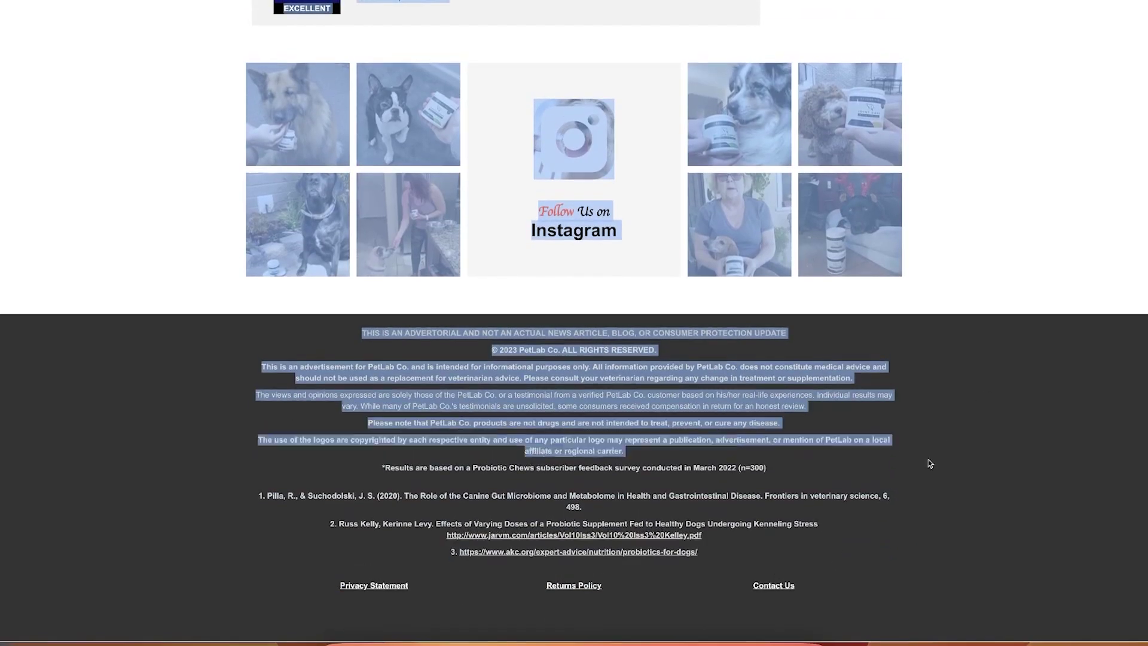
Step: Paste the PetLab advertorial and ask ChatGPT to rewrite it about coffee concentrate instead of dog probiotic chews
{"action": "left_click", "coordinate": [974, 303]}
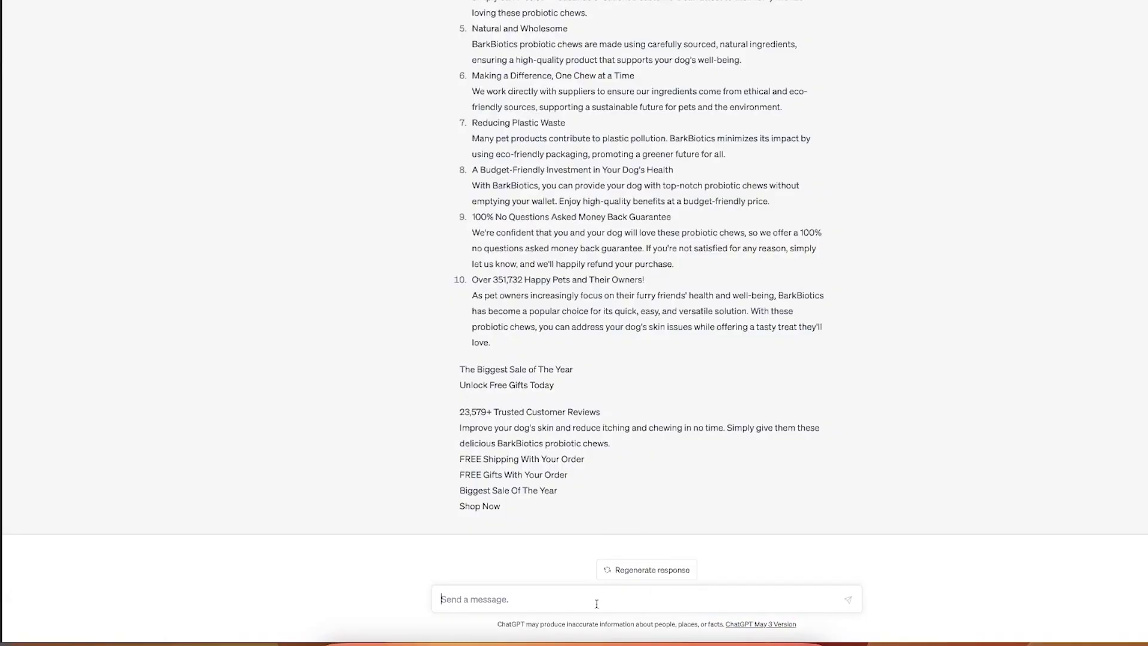
{"action": "key", "text": "ctrl+v"}
{"action": "key", "text": "ctrl+Home"}
{"action": "type", "text": "Please rewr"}
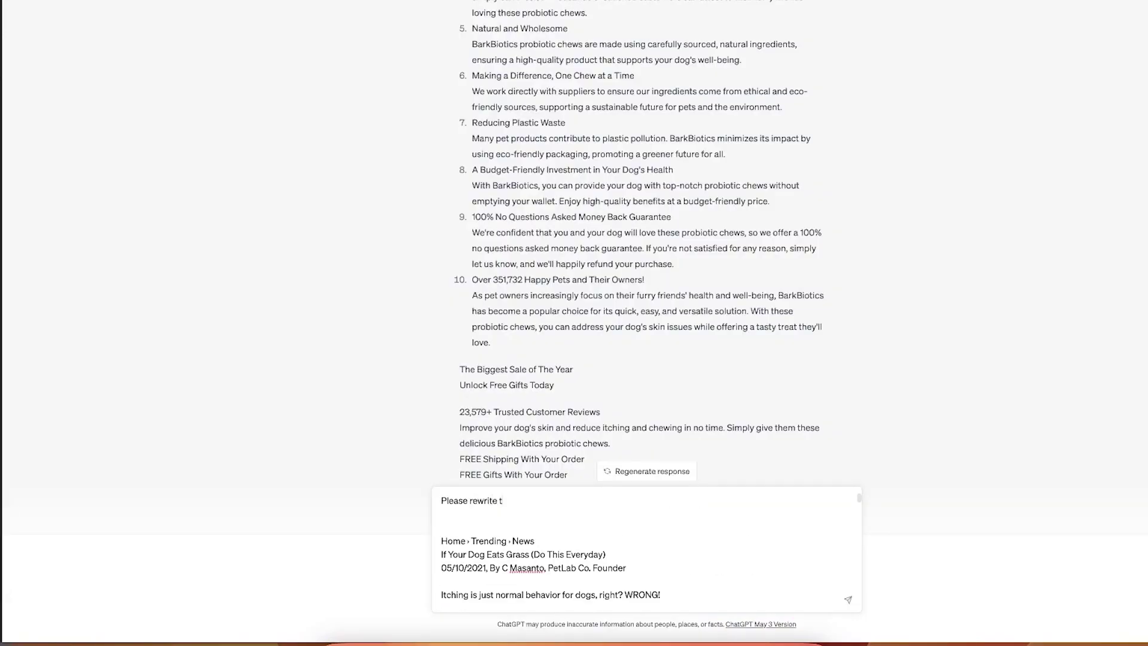
{"action": "type", "text": "ite this but instead of probiotic chews for dogs talk about coffee co"}
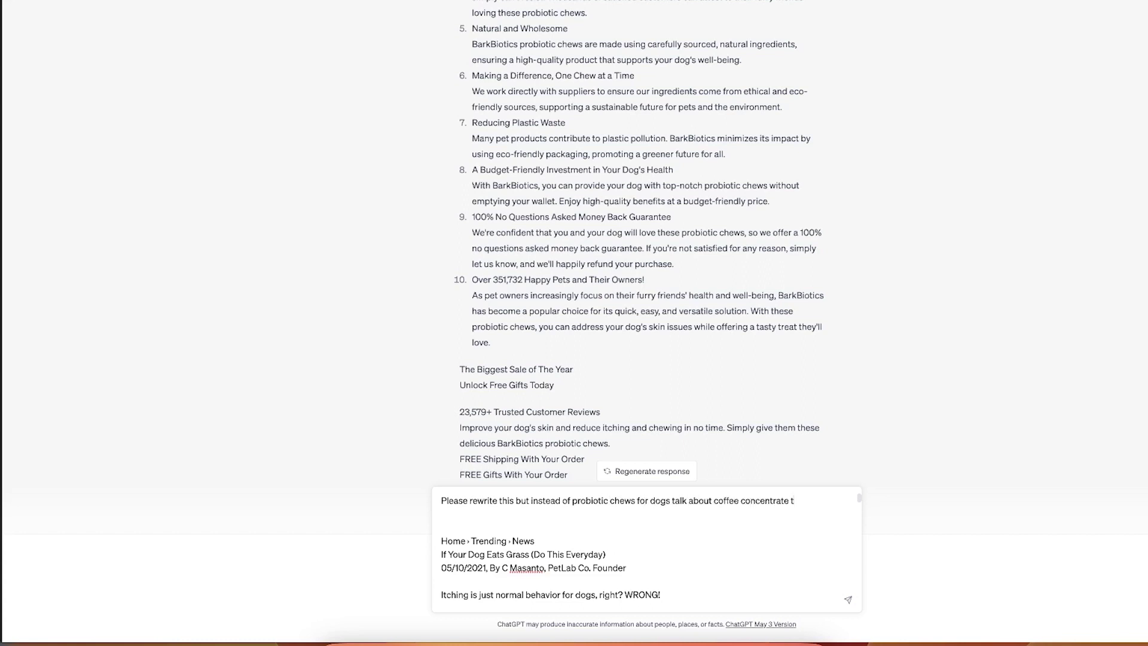
{"action": "type", "text": "ncentrate Jathat anyone can use to prepare coffee"}
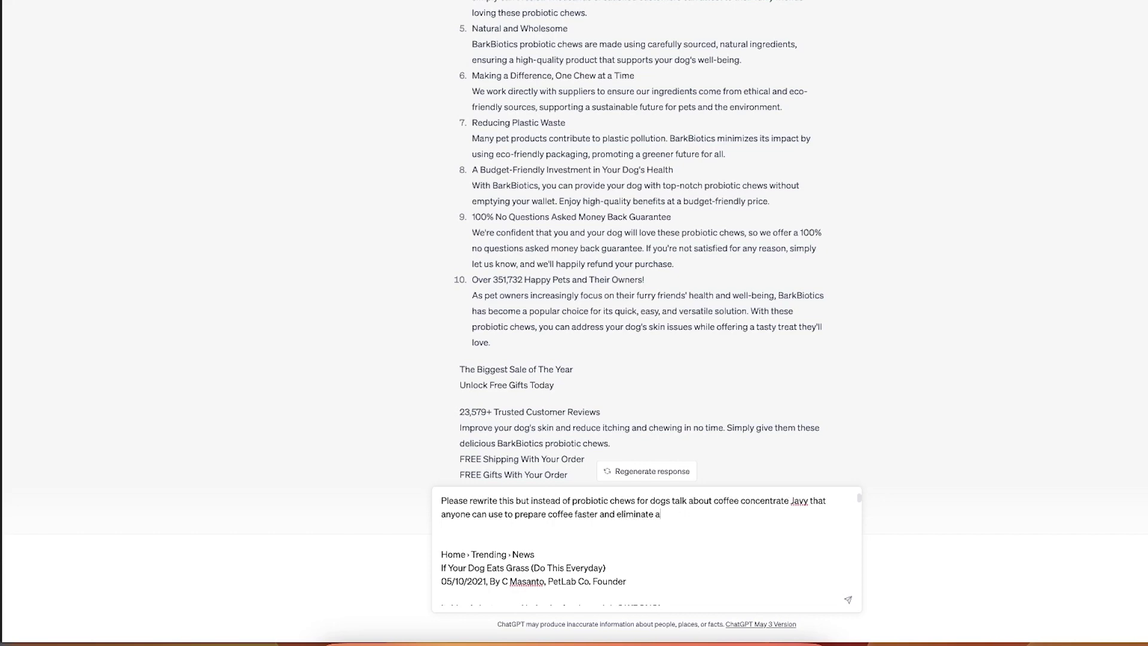
{"action": "type", "text": "rgy"}
{"action": "key", "text": "Return"}
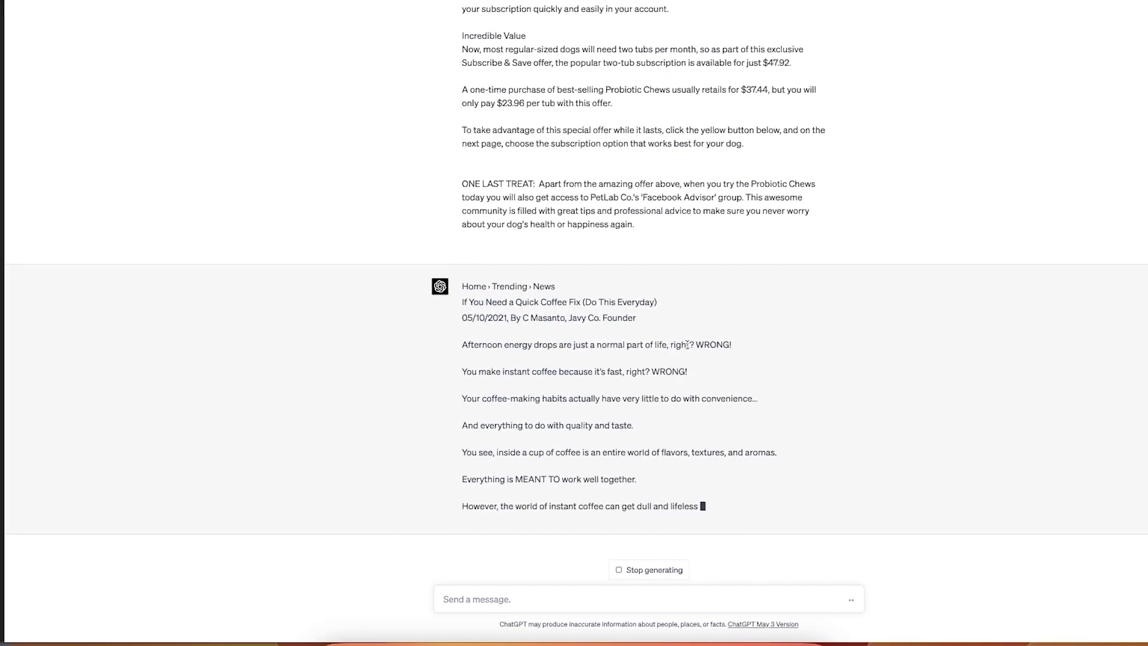
Step: Read through the 'If You Need a Quick Coffee Fix' rewrite as it generates
{"action": "triple_click", "coordinate": [668, 195]}
{"action": "scroll", "coordinate": [615, 398], "scroll_direction": "up", "scroll_amount": 10}
{"action": "scroll", "coordinate": [587, 332], "scroll_direction": "down", "scroll_amount": 3}
{"action": "scroll", "coordinate": [583, 345], "scroll_direction": "down", "scroll_amount": 1}
{"action": "scroll", "coordinate": [604, 317], "scroll_direction": "up", "scroll_amount": 20}
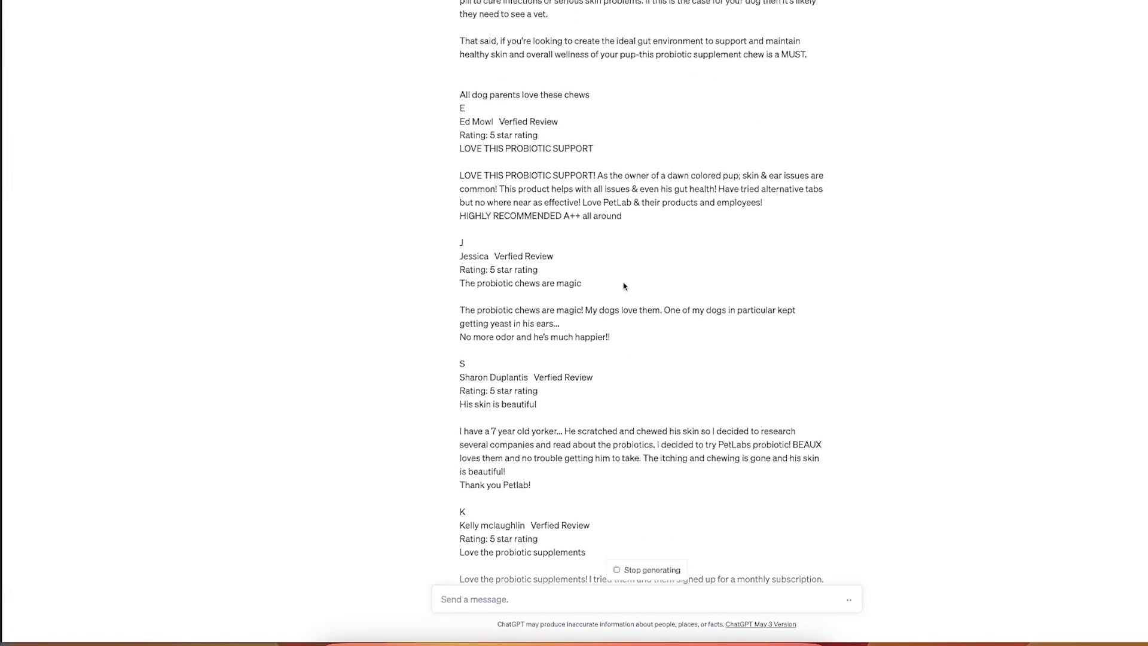
{"action": "scroll", "coordinate": [623, 288], "scroll_direction": "up", "scroll_amount": 6}
{"action": "scroll", "coordinate": [658, 359], "scroll_direction": "down", "scroll_amount": 15}
{"action": "scroll", "coordinate": [658, 359], "scroll_direction": "up", "scroll_amount": 2}
{"action": "scroll", "coordinate": [743, 470], "scroll_direction": "down", "scroll_amount": 15}
{"action": "left_click_drag", "start_coordinate": [712, 479], "coordinate": [882, 492]}
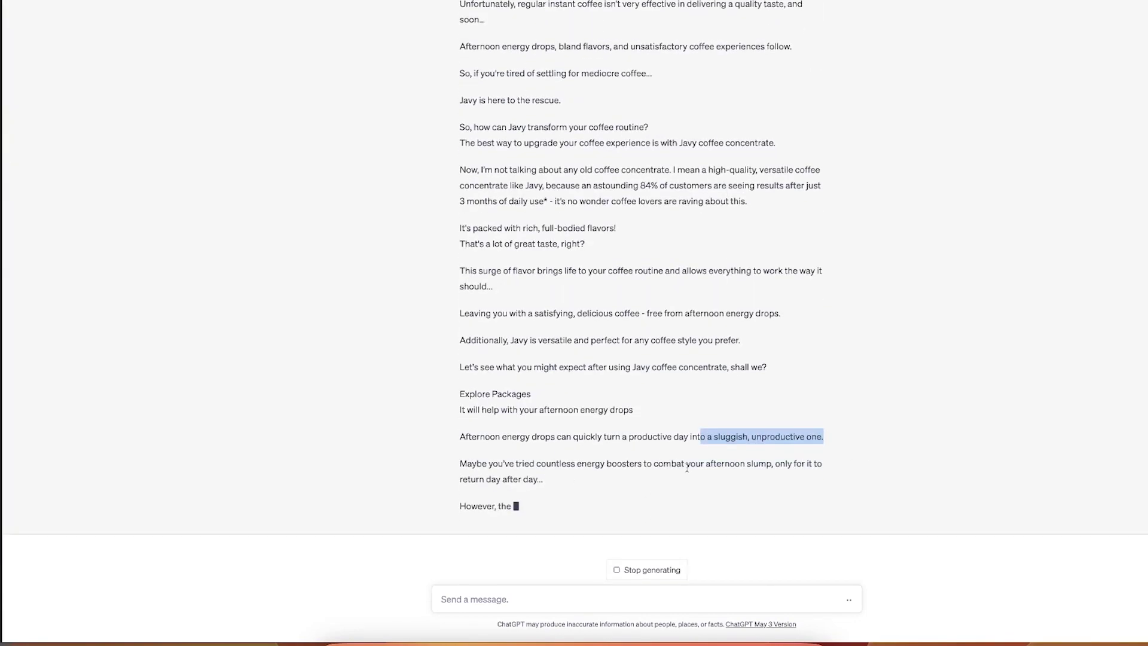
{"action": "double_click", "coordinate": [777, 436]}
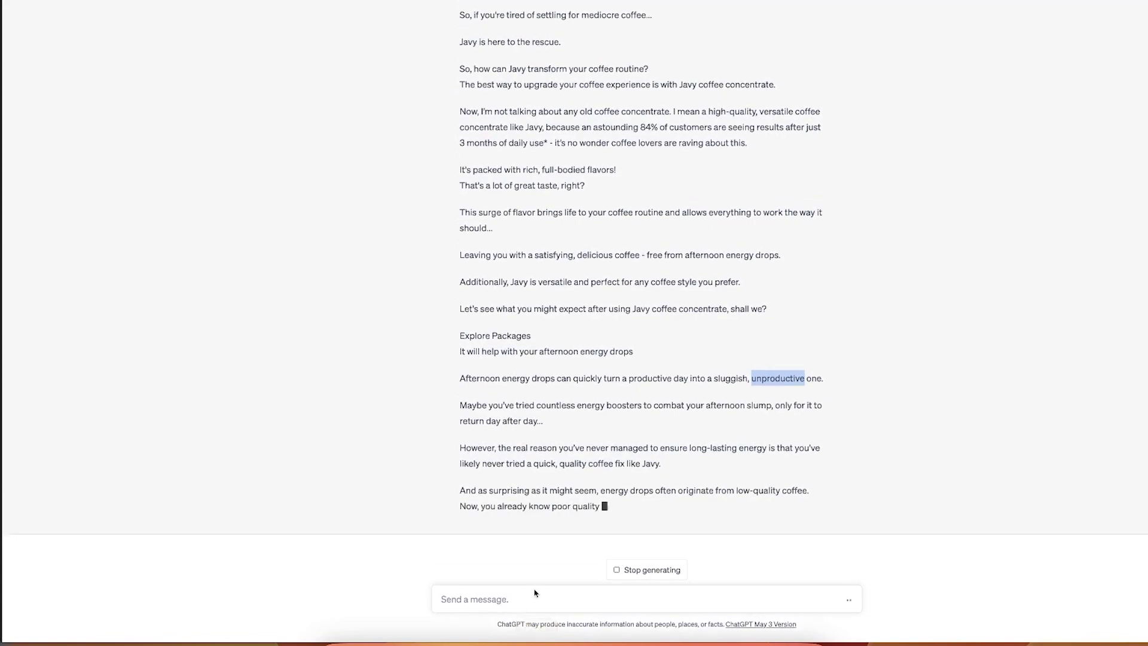
Step: Paste the Javy article's ten reasons into a new message
{"action": "key", "text": "ctrl+v"}
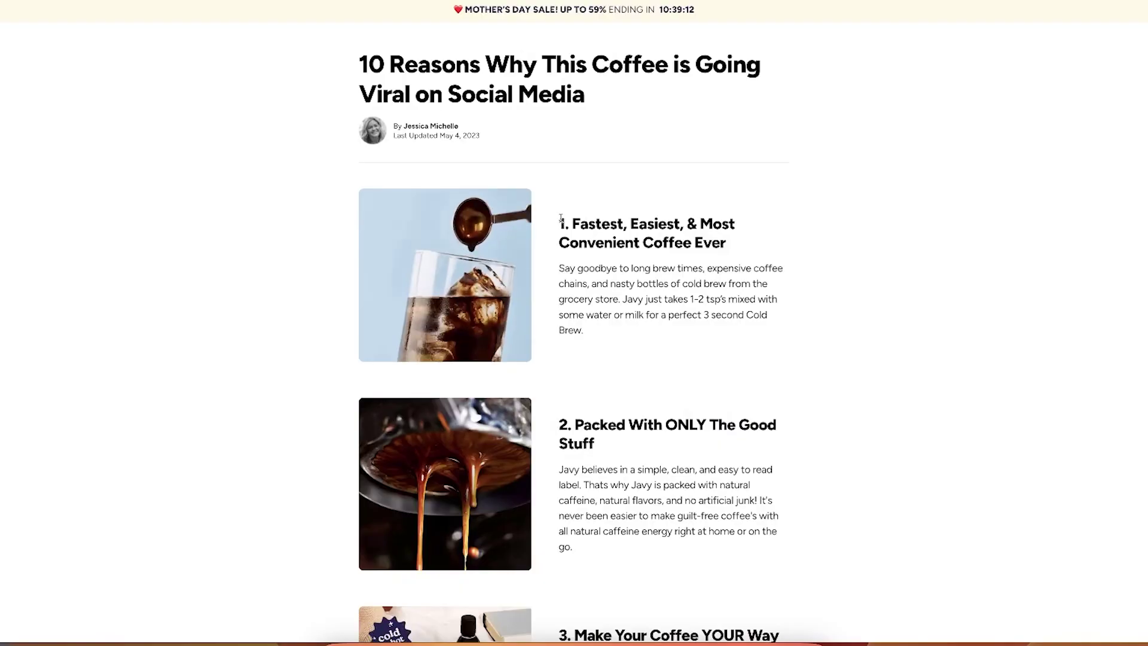
{"action": "left_click_drag", "start_coordinate": [556, 221], "coordinate": [733, 464]}
{"action": "scroll", "coordinate": [776, 443], "scroll_direction": "down", "scroll_amount": 7}
{"action": "scroll", "coordinate": [694, 453], "scroll_direction": "down", "scroll_amount": 12}
{"action": "scroll", "coordinate": [692, 467], "scroll_direction": "down", "scroll_amount": 3}
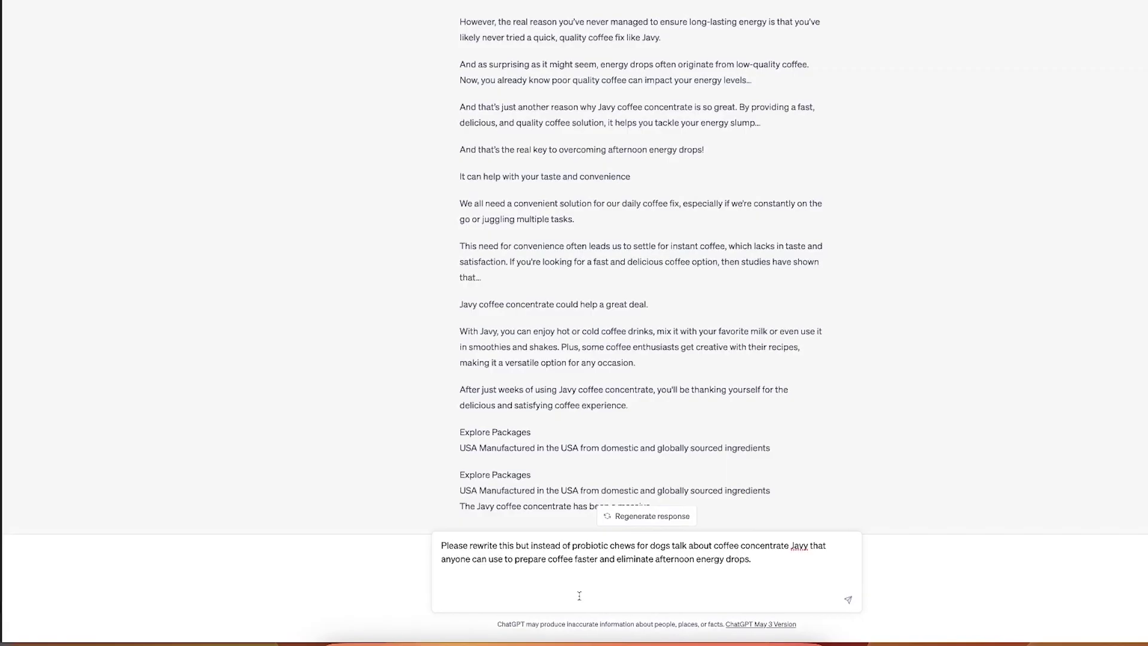
{"action": "key", "text": "ctrl+v"}
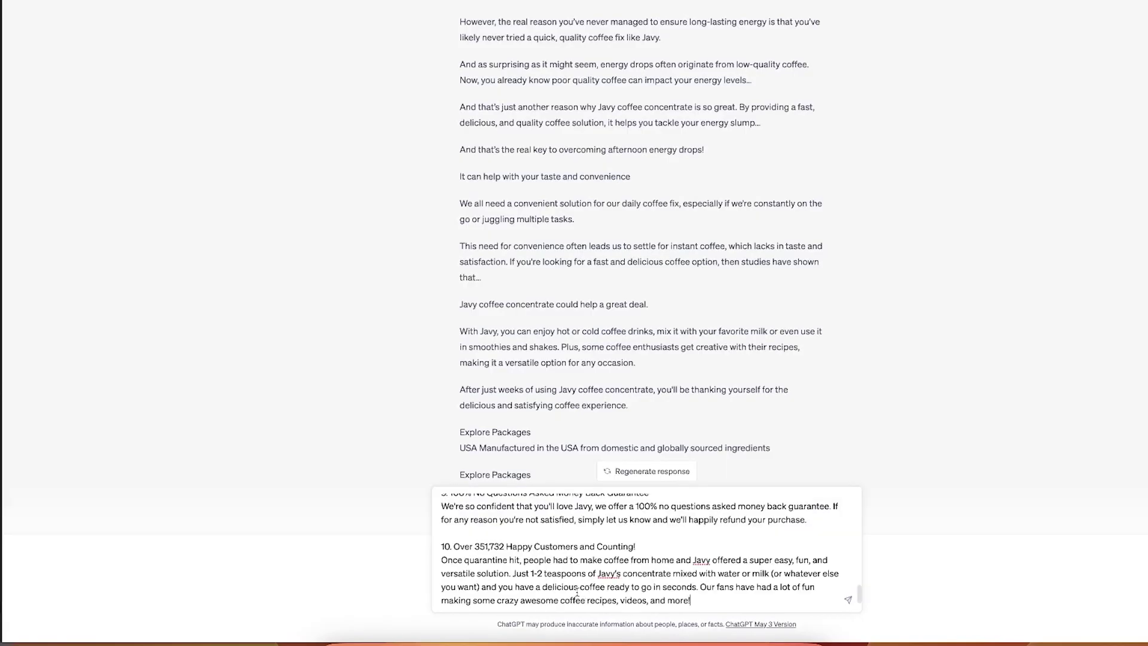
Step: Replace the prompt's opening line with an instruction to read and learn the Javy information below
{"action": "scroll", "coordinate": [710, 535], "scroll_direction": "up", "scroll_amount": 10}
{"action": "triple_click", "coordinate": [598, 507]}
{"action": "type", "text": "rea"}
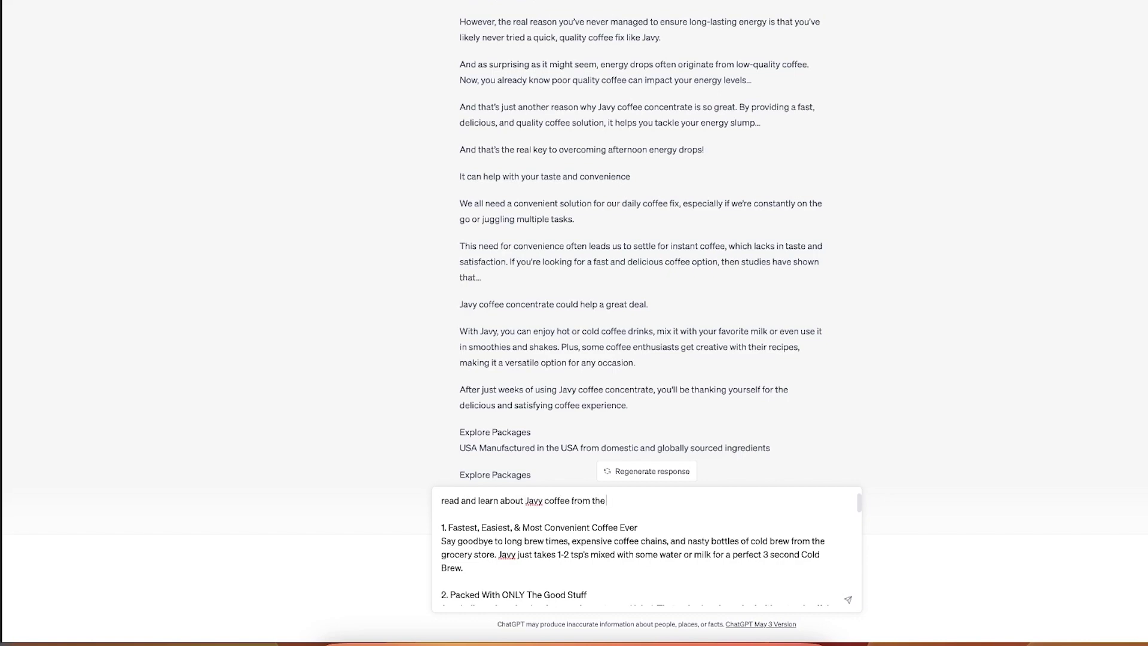
{"action": "type", "text": " information below. Don't do anything w"}
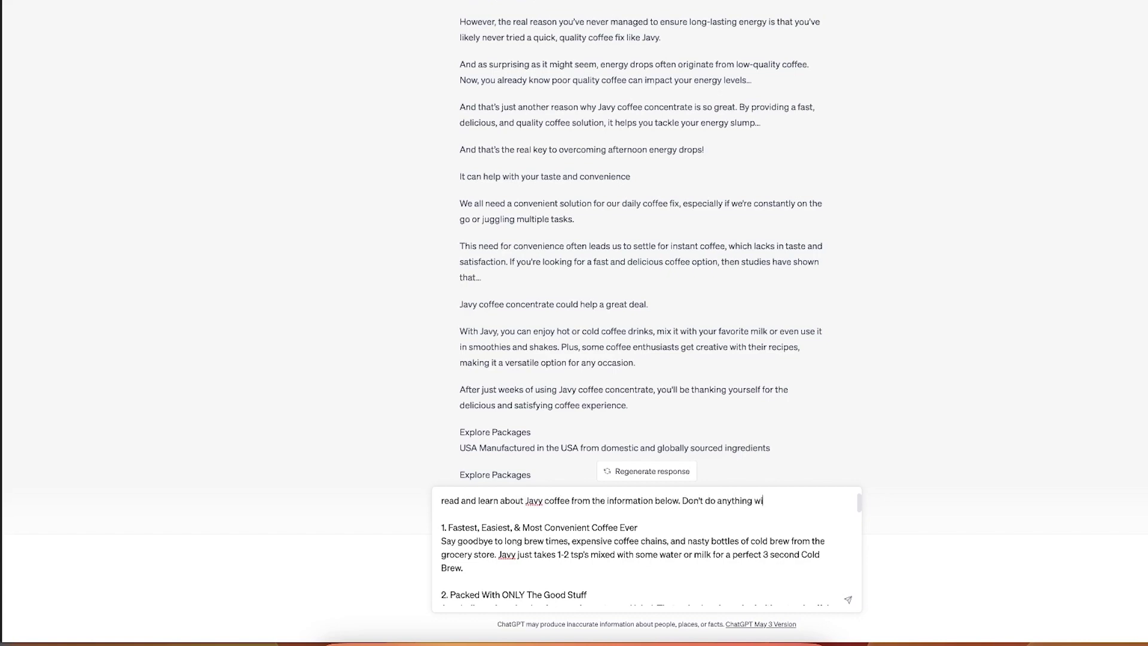
{"action": "type", "text": "i"}
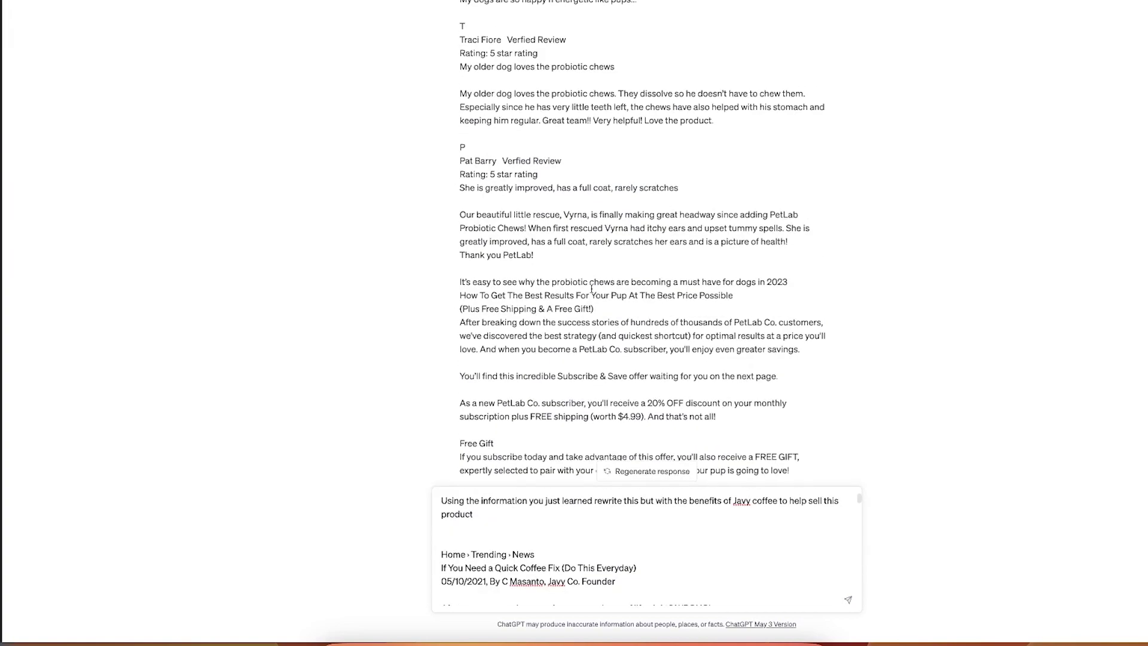
Step: Review the 'Revolutionize Your Coffee Experience with Javy' draft, selecting a passage
{"action": "scroll", "coordinate": [561, 230], "scroll_direction": "up", "scroll_amount": 5}
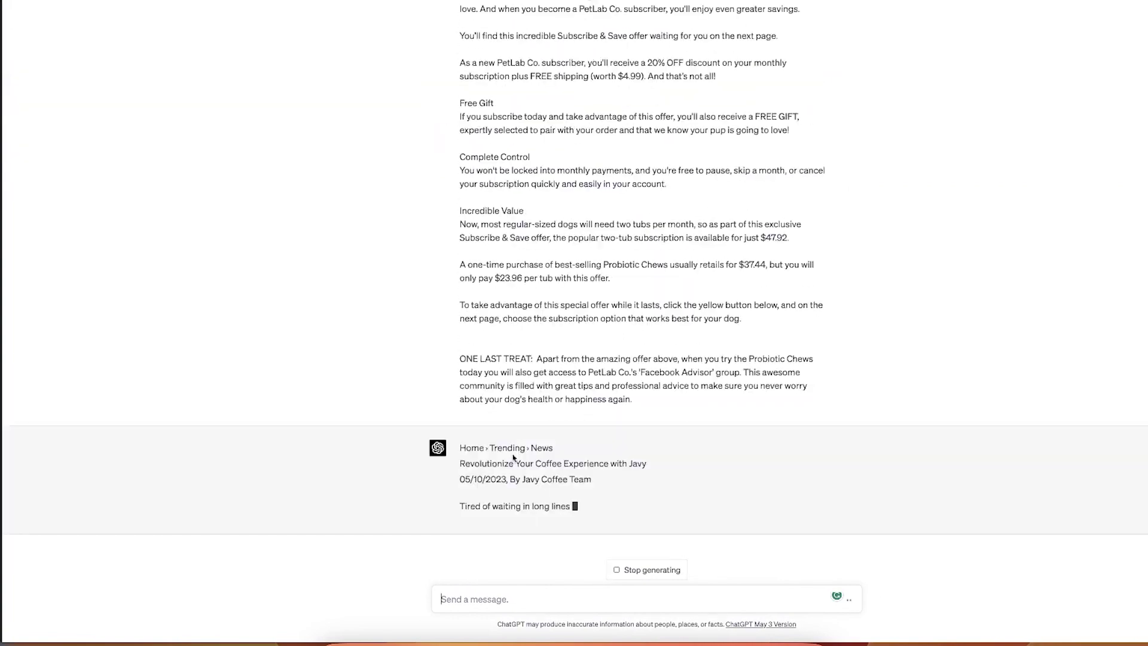
{"action": "left_click_drag", "start_coordinate": [512, 458], "coordinate": [612, 519]}
{"action": "scroll", "coordinate": [589, 473], "scroll_direction": "up", "scroll_amount": 15}
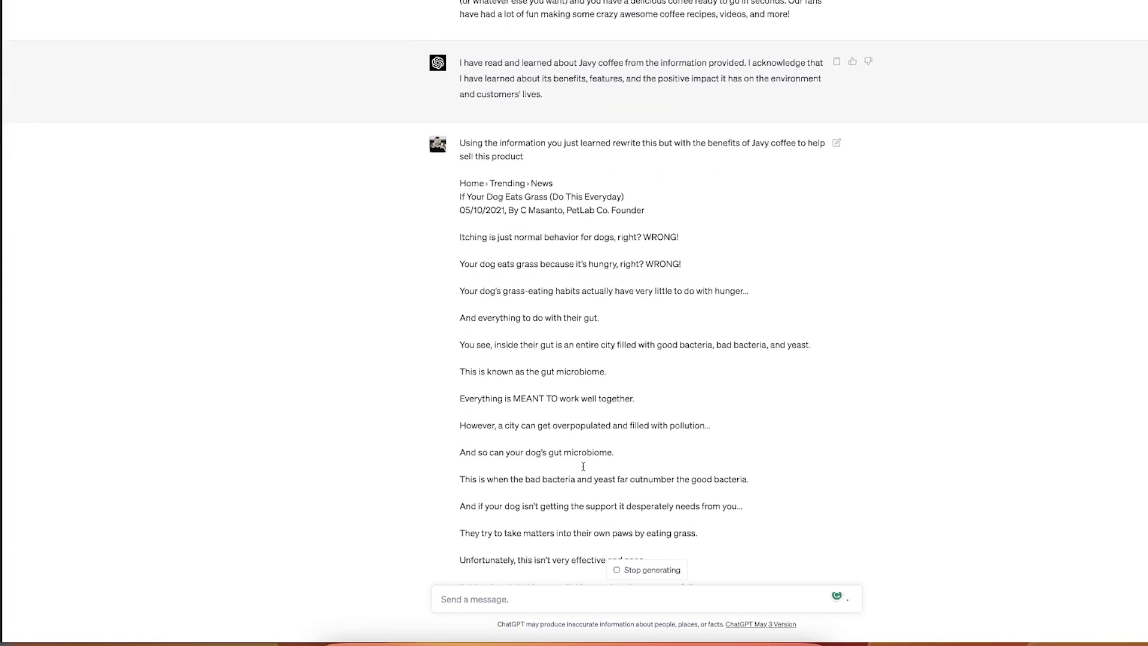
{"action": "scroll", "coordinate": [705, 332], "scroll_direction": "down", "scroll_amount": 15}
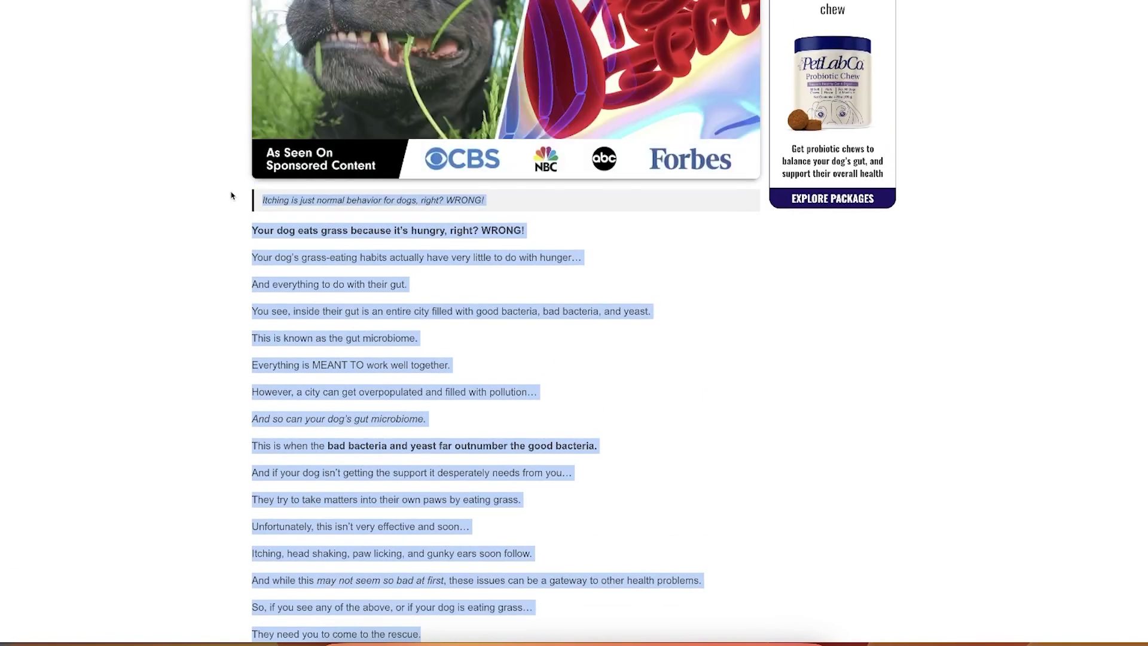
{"action": "scroll", "coordinate": [232, 195], "scroll_direction": "up", "scroll_amount": 3}
{"action": "left_click_drag", "start_coordinate": [238, 190], "coordinate": [245, 60]}
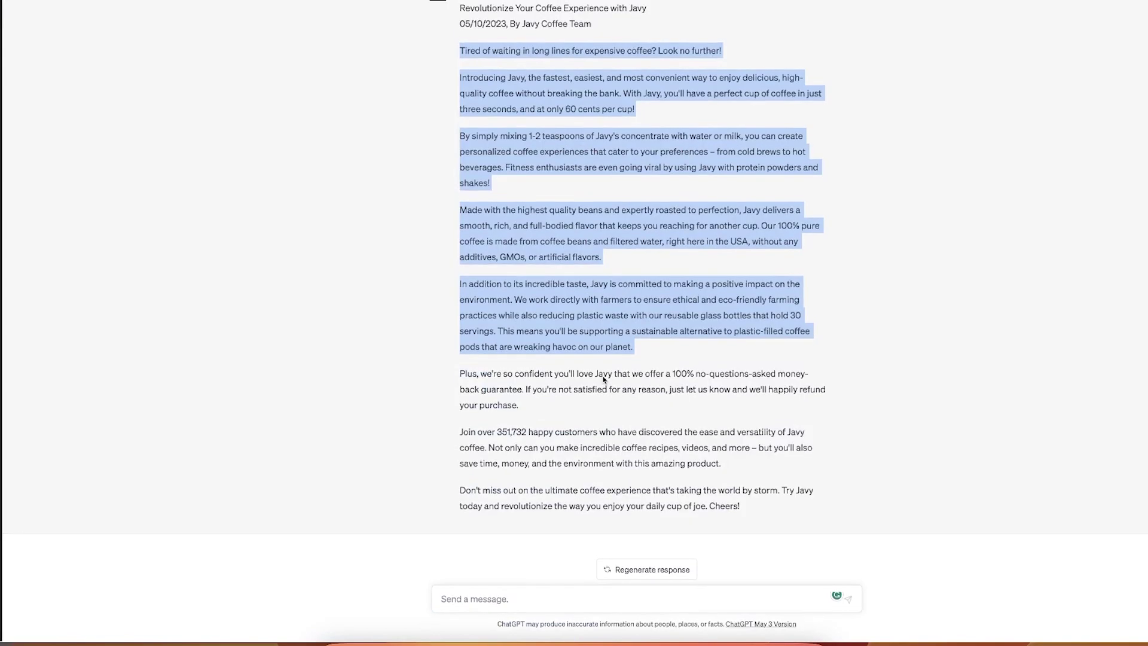
Step: Send the PetLab dog-grass article prefixed with 'Please rewrite this but for Javy coffee'
{"action": "key", "text": "ctrl+v"}
{"action": "key", "text": "ctrl+Home"}
{"action": "type", "text": "Please rewrite this "}
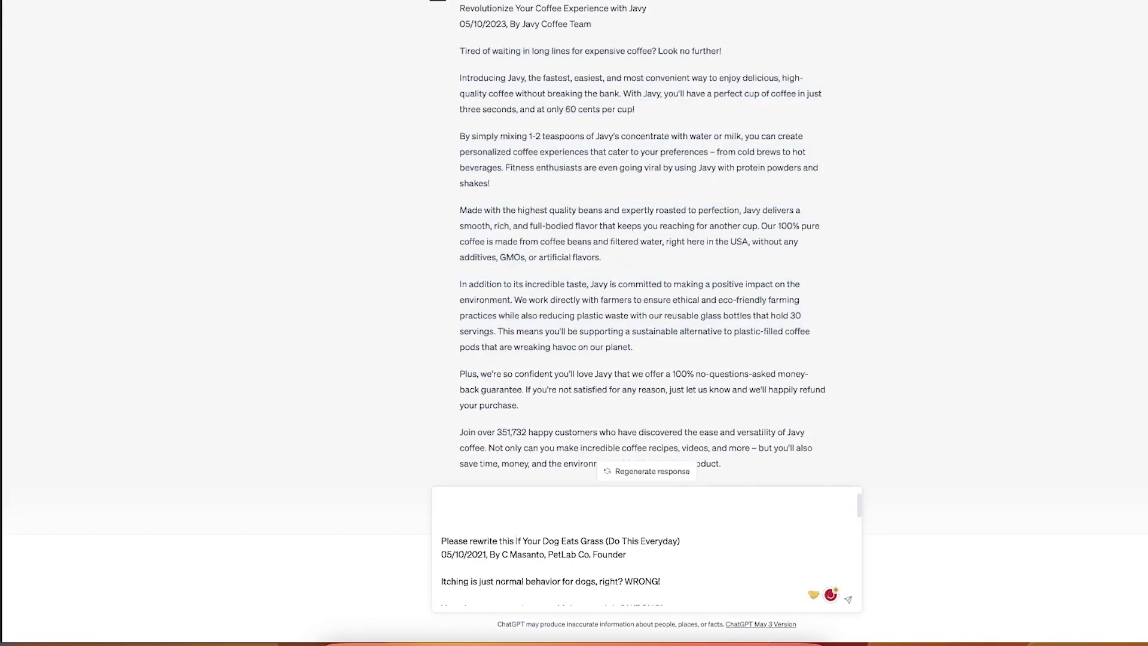
{"action": "type", "text": "but for Jav"}
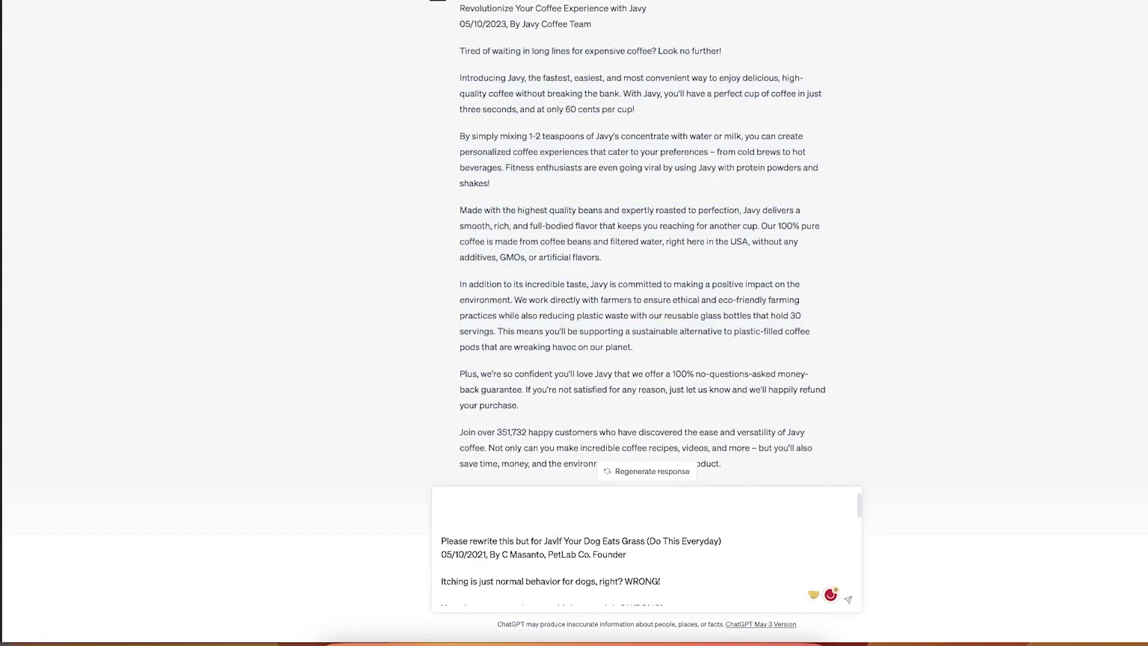
{"action": "key", "text": "Return"}
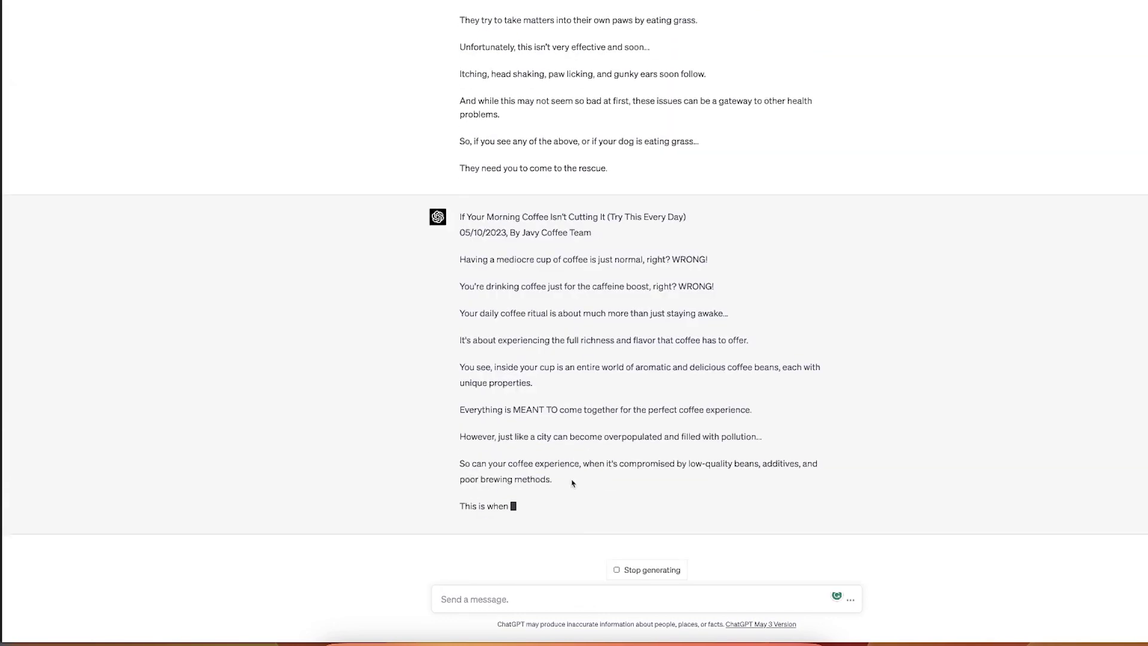
Step: Paste the Javy advertorial into a new message and start drafting a request for 10 reviews
{"action": "left_click_drag", "start_coordinate": [459, 437], "coordinate": [565, 436]}
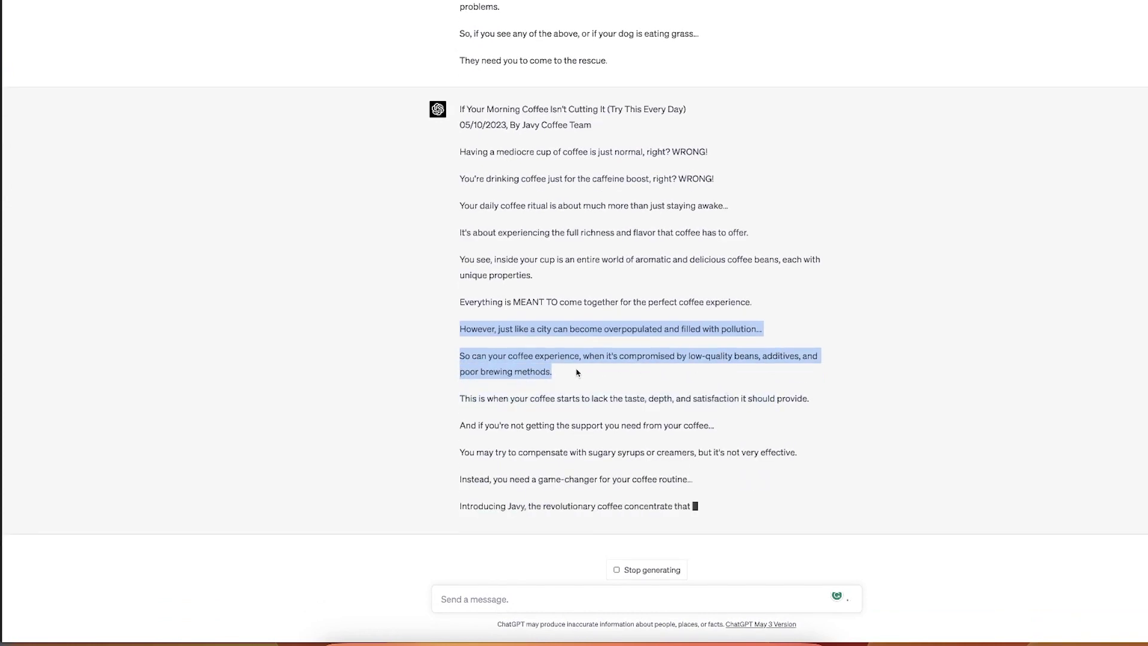
{"action": "scroll", "coordinate": [639, 270], "scroll_direction": "up", "scroll_amount": 15}
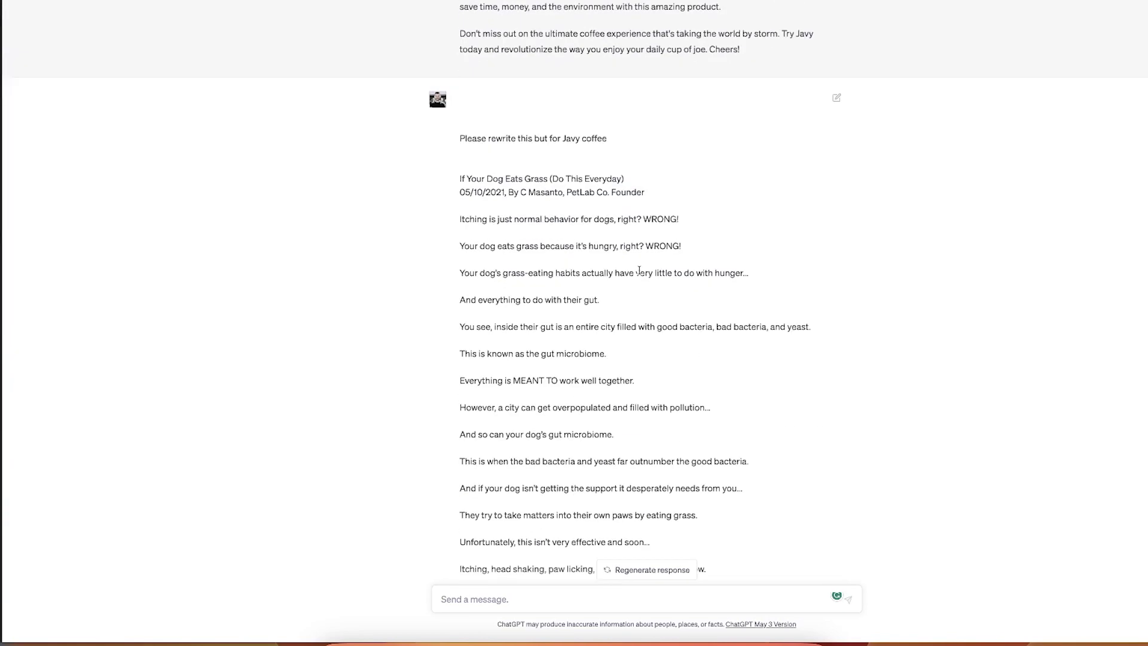
{"action": "scroll", "coordinate": [492, 241], "scroll_direction": "down", "scroll_amount": 15}
{"action": "key", "text": "ctrl+v"}
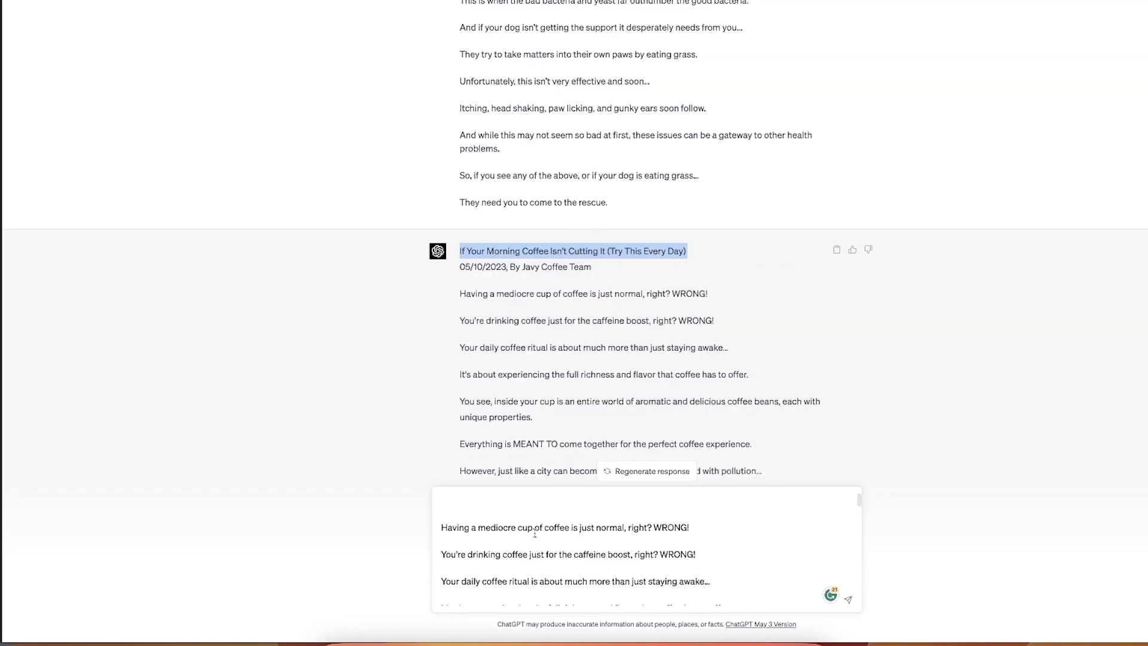
{"action": "type", "text": "lease create 10 reviews / feedbacks about javy coffee and the benefits it"}
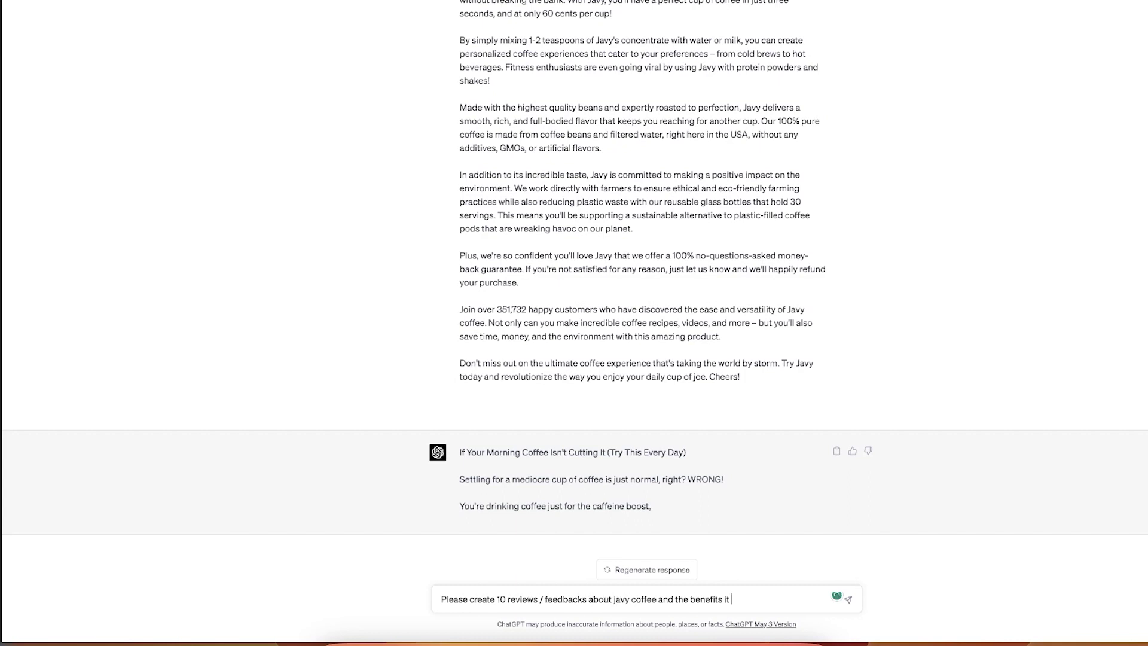
Step: Send the request for ten Javy reviews, as creative and emotional as possible
{"action": "type", "text": "ives. Please be as creative"}
{"action": "key", "text": "BackSpace"}
{"action": "type", "text": "ive and "}
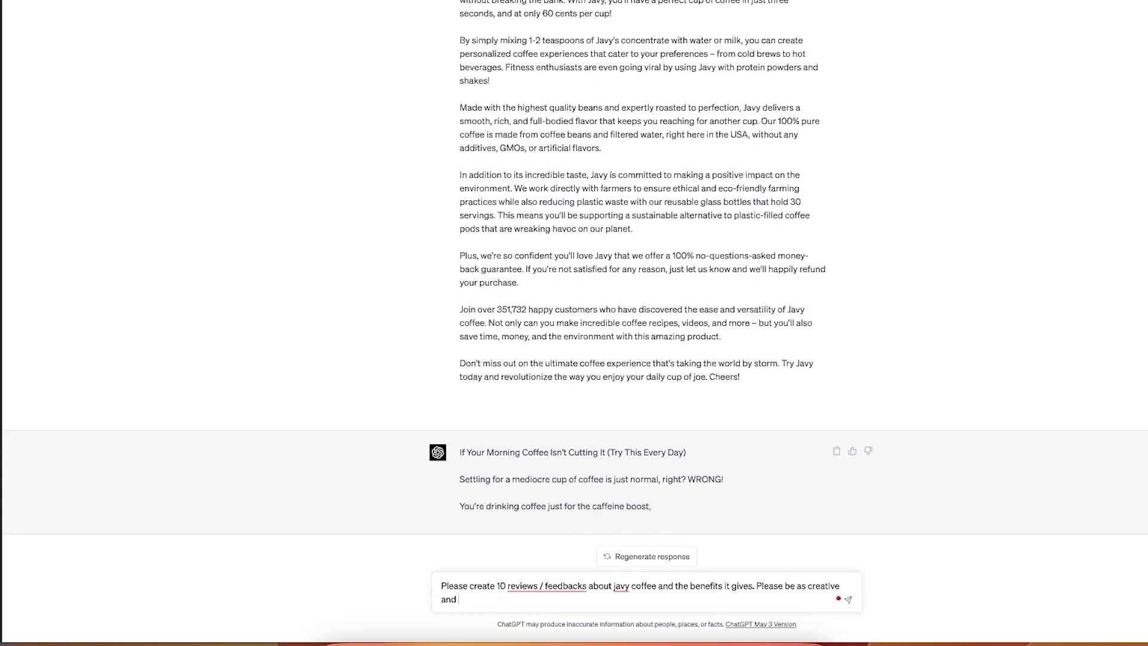
{"action": "type", "text": "emotional as possible"}
{"action": "key", "text": "Return"}
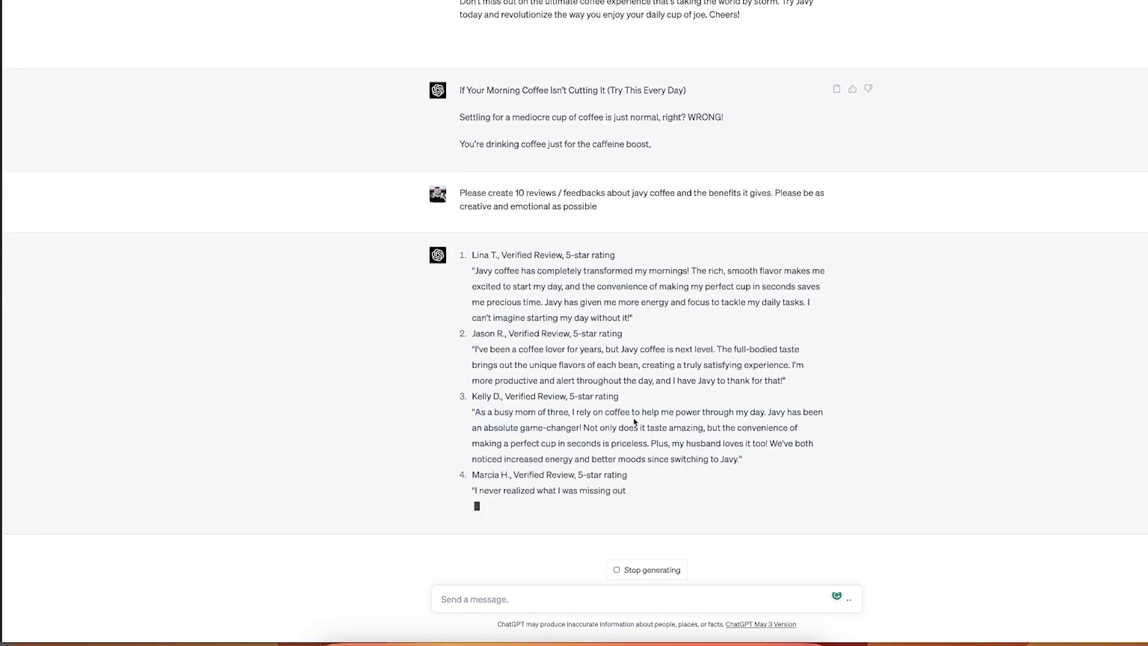
Step: Read the generated Javy reviews, selecting the third and fourth ones
{"action": "triple_click", "coordinate": [600, 457]}
{"action": "triple_click", "coordinate": [529, 474]}
{"action": "left_click_drag", "start_coordinate": [479, 444], "coordinate": [581, 471]}
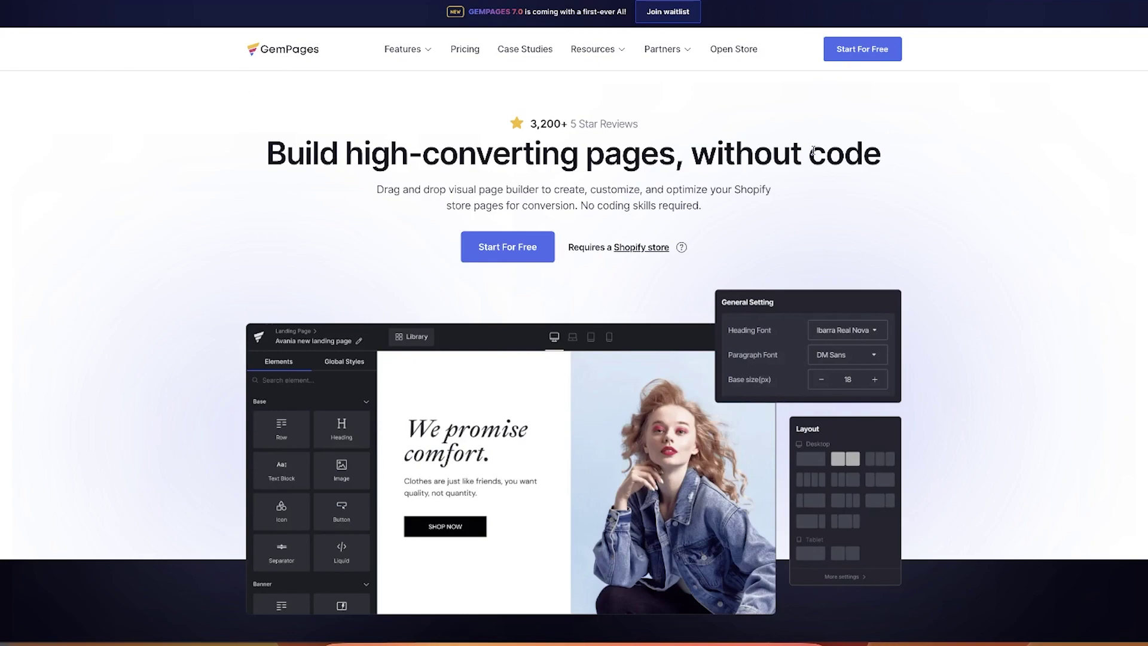
{"action": "scroll", "coordinate": [817, 183], "scroll_direction": "down", "scroll_amount": 5}
{"action": "scroll", "coordinate": [817, 183], "scroll_direction": "up", "scroll_amount": 5}
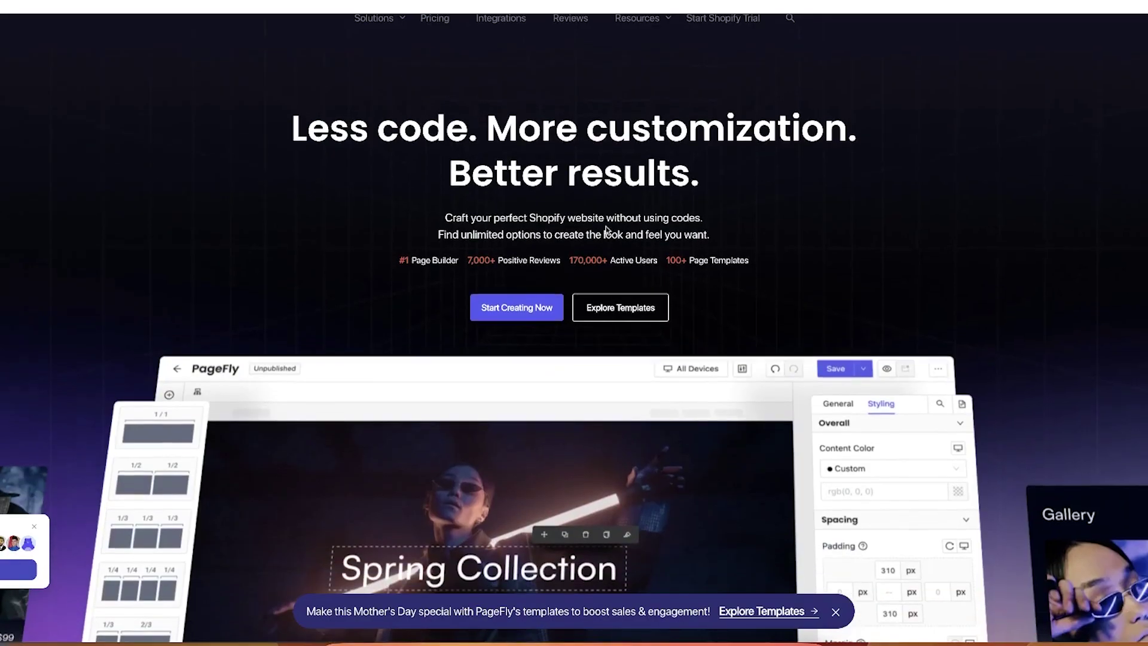
Step: Browse PageFly's product features and its gallery of 115 page templates
{"action": "scroll", "coordinate": [607, 276], "scroll_direction": "down", "scroll_amount": 15}
{"action": "scroll", "coordinate": [577, 281], "scroll_direction": "up", "scroll_amount": 16}
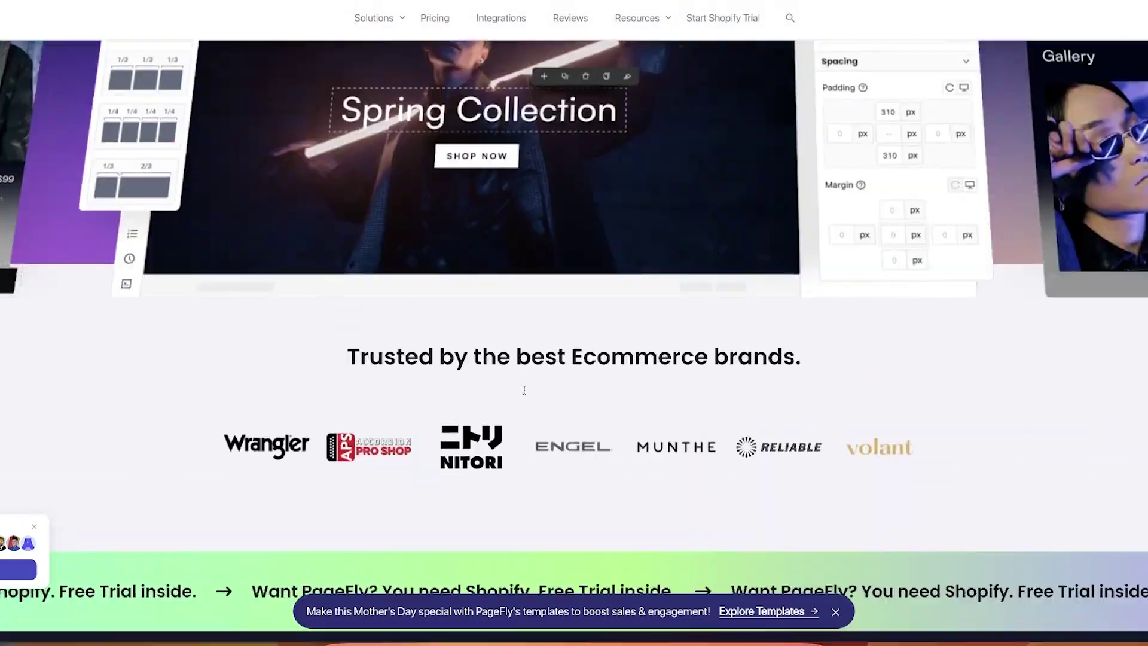
{"action": "scroll", "coordinate": [446, 303], "scroll_direction": "down", "scroll_amount": 18}
{"action": "scroll", "coordinate": [473, 325], "scroll_direction": "down", "scroll_amount": 6}
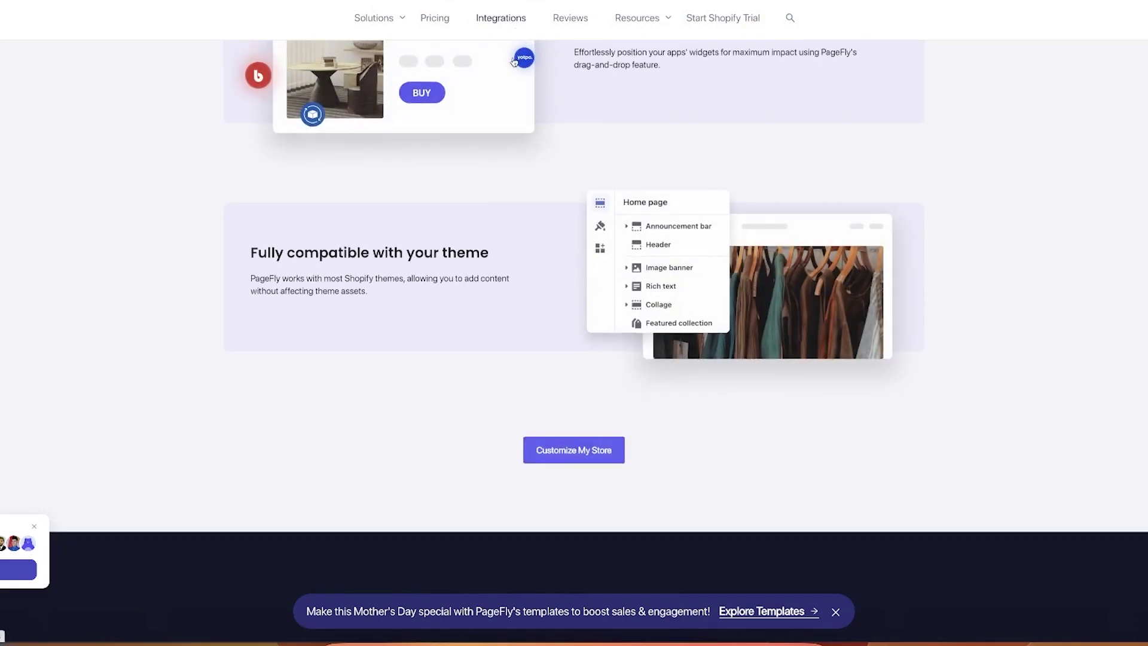
{"action": "scroll", "coordinate": [513, 146], "scroll_direction": "up", "scroll_amount": 20}
{"action": "scroll", "coordinate": [433, 213], "scroll_direction": "down", "scroll_amount": 1}
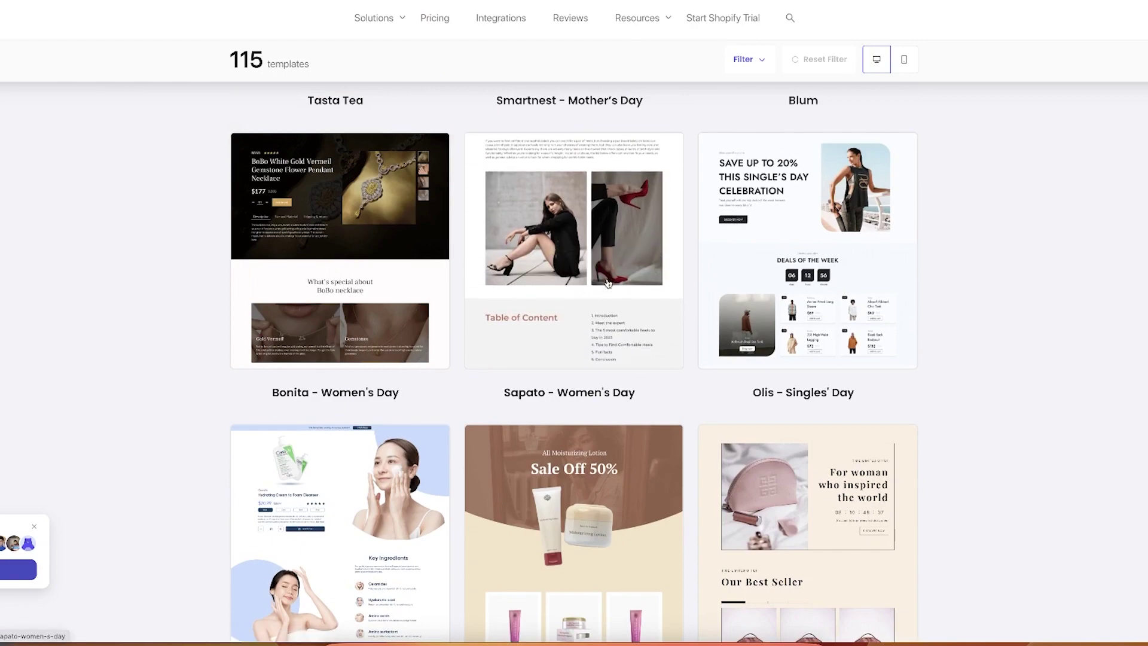
{"action": "scroll", "coordinate": [608, 283], "scroll_direction": "down", "scroll_amount": 3}
{"action": "scroll", "coordinate": [968, 308], "scroll_direction": "up", "scroll_amount": 12}
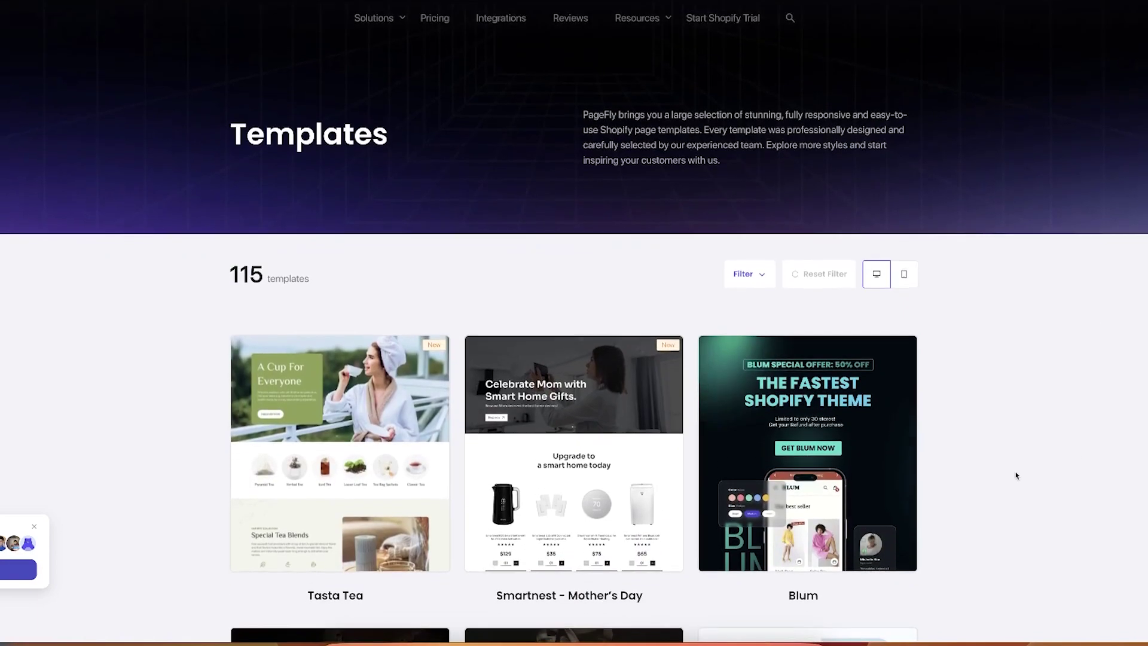
{"action": "scroll", "coordinate": [1016, 474], "scroll_direction": "down", "scroll_amount": 12}
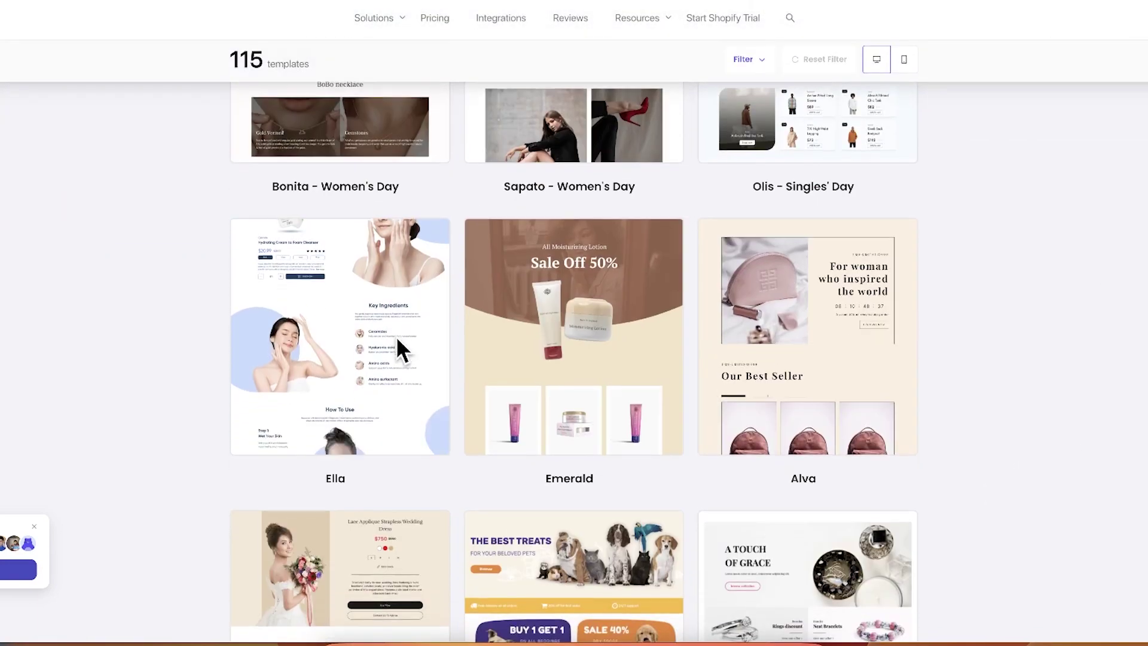
{"action": "scroll", "coordinate": [396, 338], "scroll_direction": "down", "scroll_amount": 15}
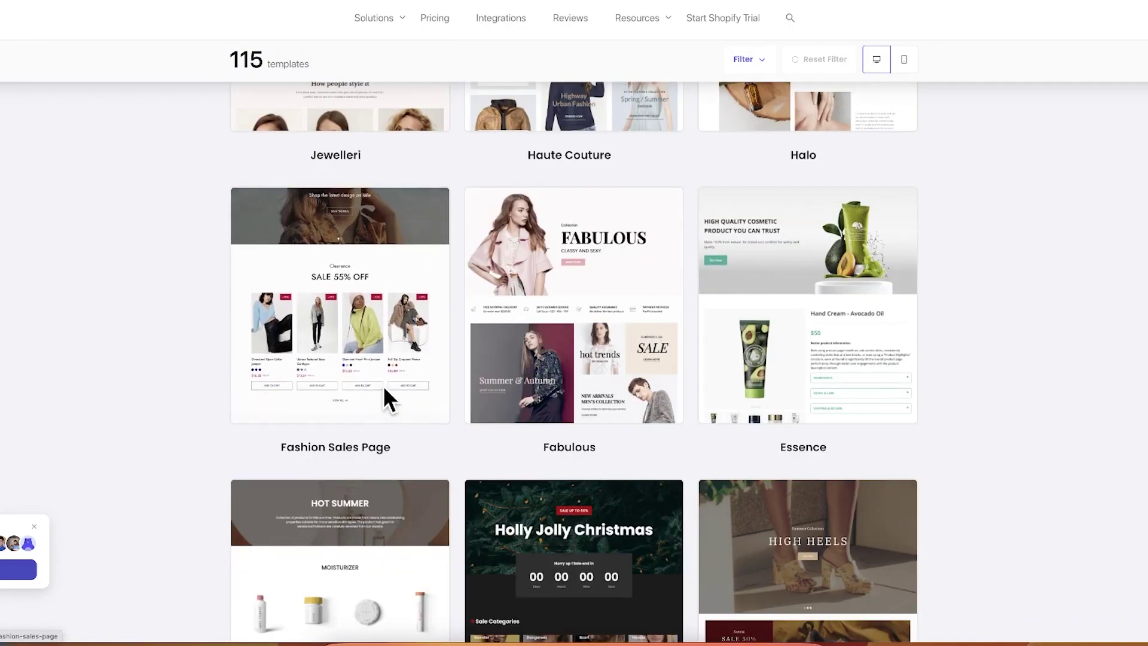
{"action": "scroll", "coordinate": [403, 382], "scroll_direction": "down", "scroll_amount": 3}
{"action": "scroll", "coordinate": [1033, 351], "scroll_direction": "up", "scroll_amount": 10}
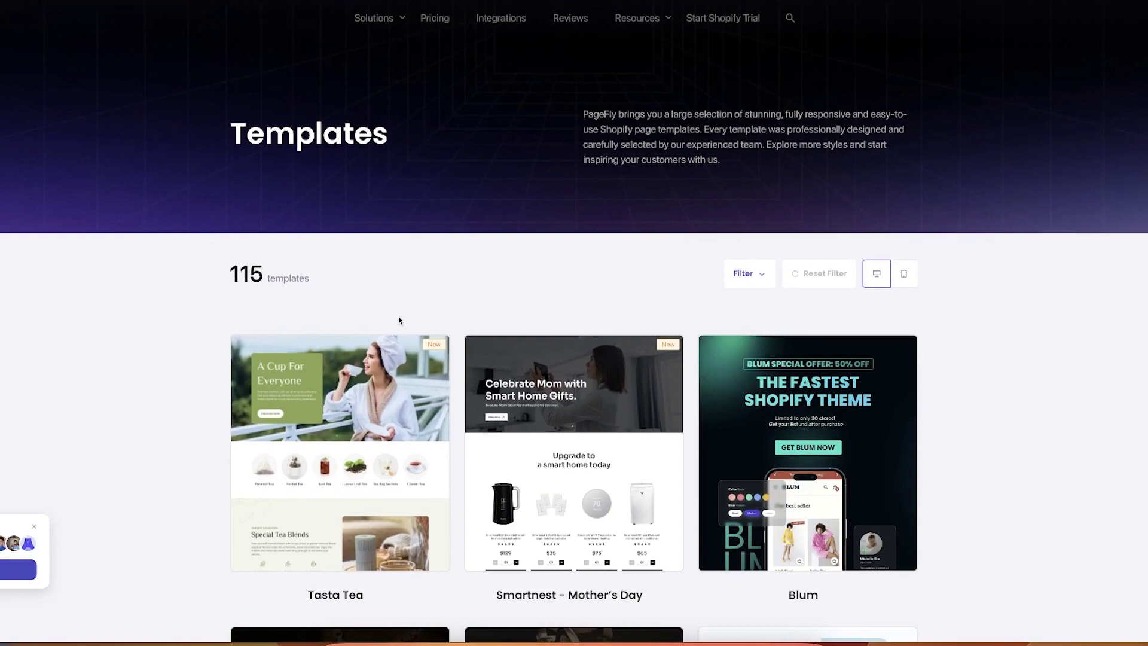
{"action": "scroll", "coordinate": [400, 321], "scroll_direction": "down", "scroll_amount": 9}
{"action": "scroll", "coordinate": [1130, 377], "scroll_direction": "down", "scroll_amount": 6}
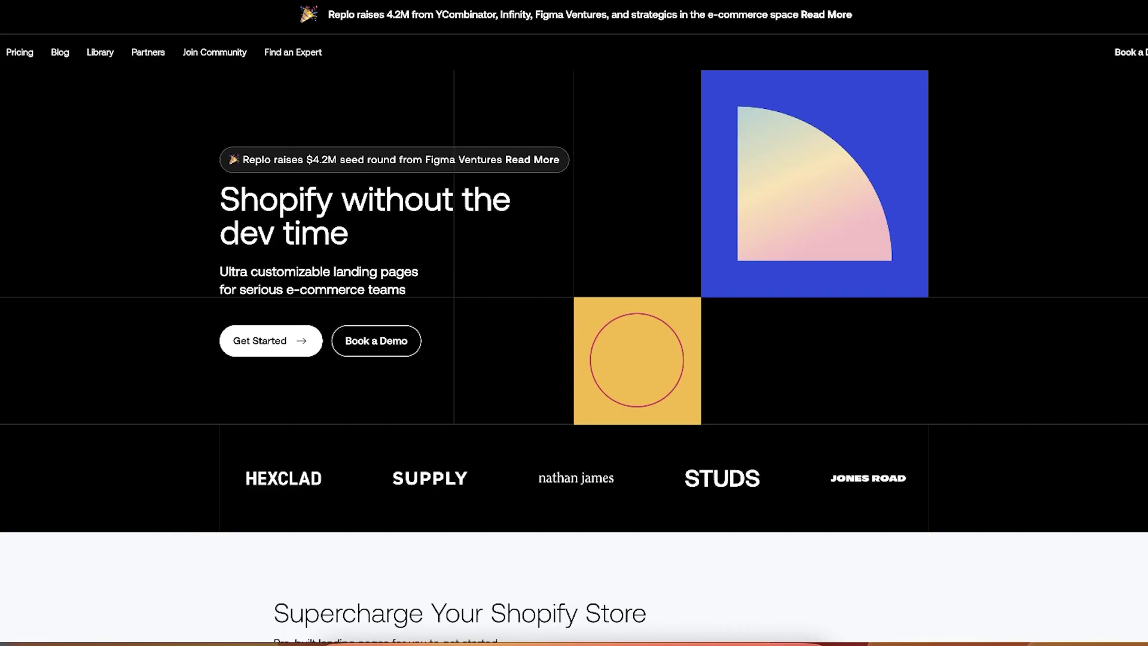
Step: Look over Replo's homepage and its Get Started With Replo sign-up form
{"action": "scroll", "coordinate": [265, 276], "scroll_direction": "down", "scroll_amount": 10}
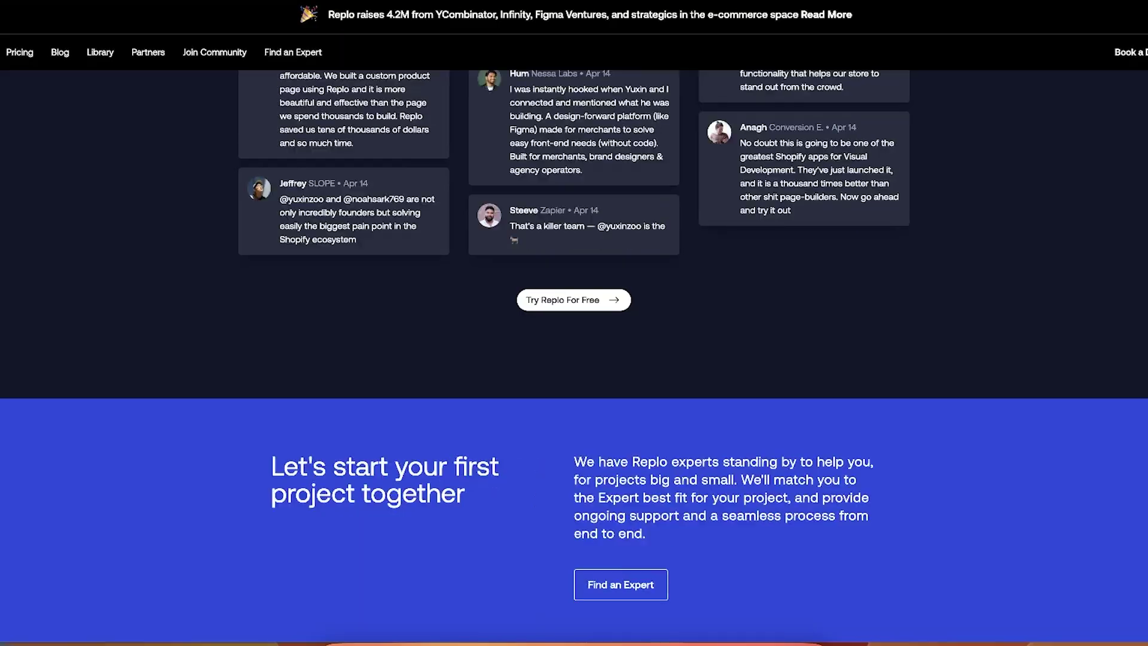
{"action": "scroll", "coordinate": [342, 108], "scroll_direction": "up", "scroll_amount": 15}
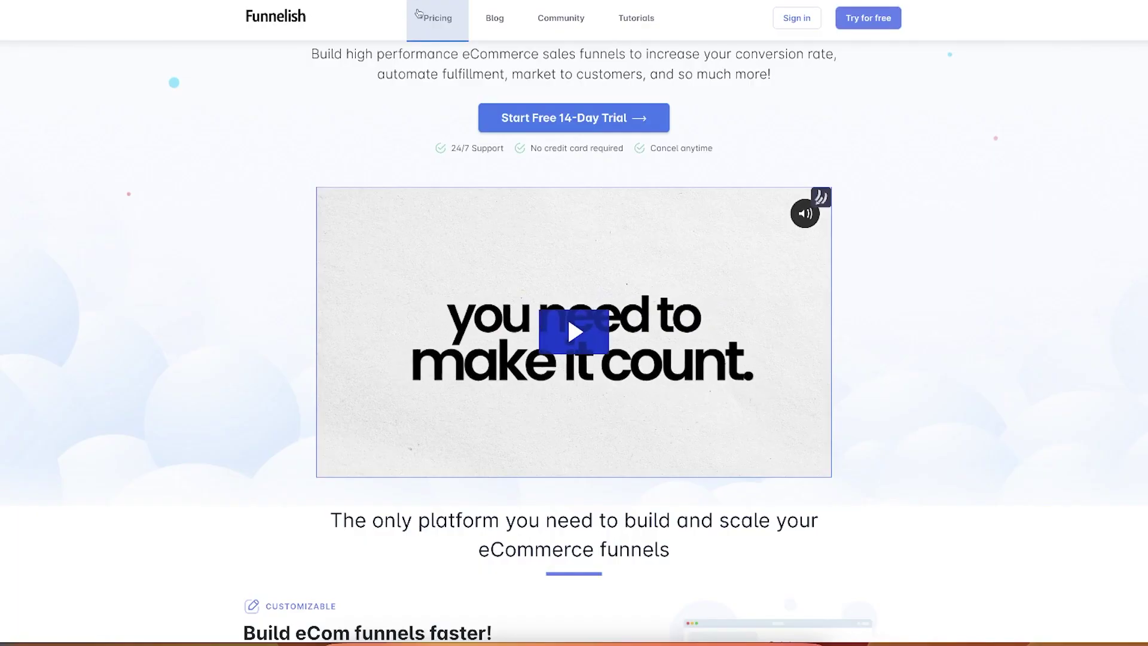
{"action": "scroll", "coordinate": [380, 211], "scroll_direction": "up", "scroll_amount": 3}
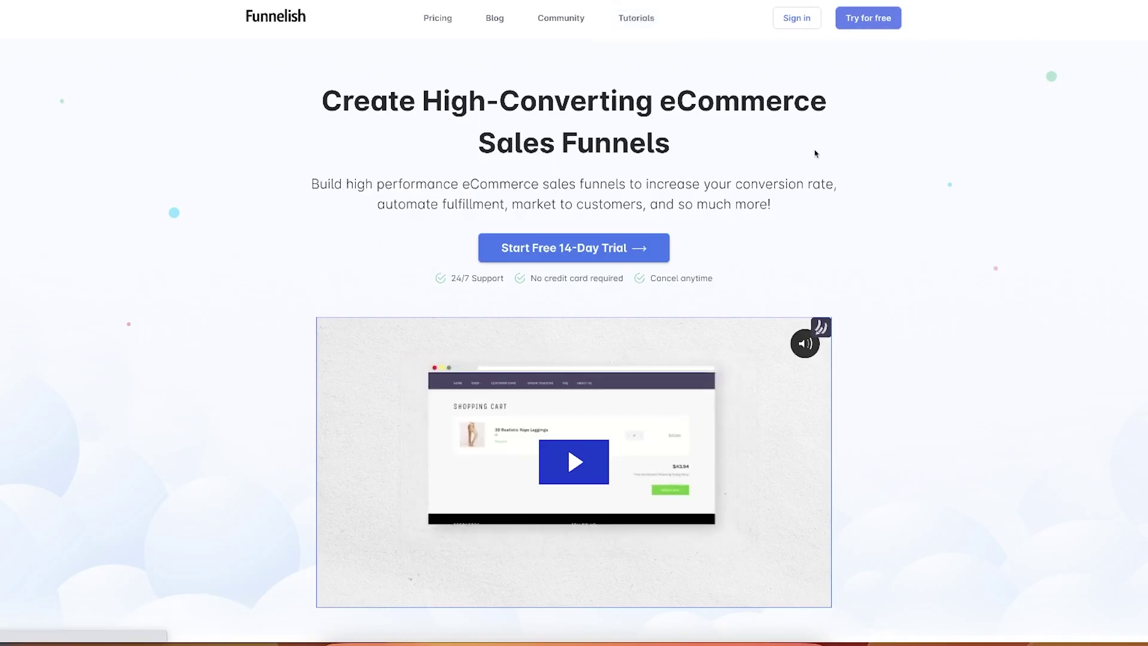
Step: Browse the sales-funnel features on the Funnelish homepage
{"action": "scroll", "coordinate": [837, 179], "scroll_direction": "down", "scroll_amount": 10}
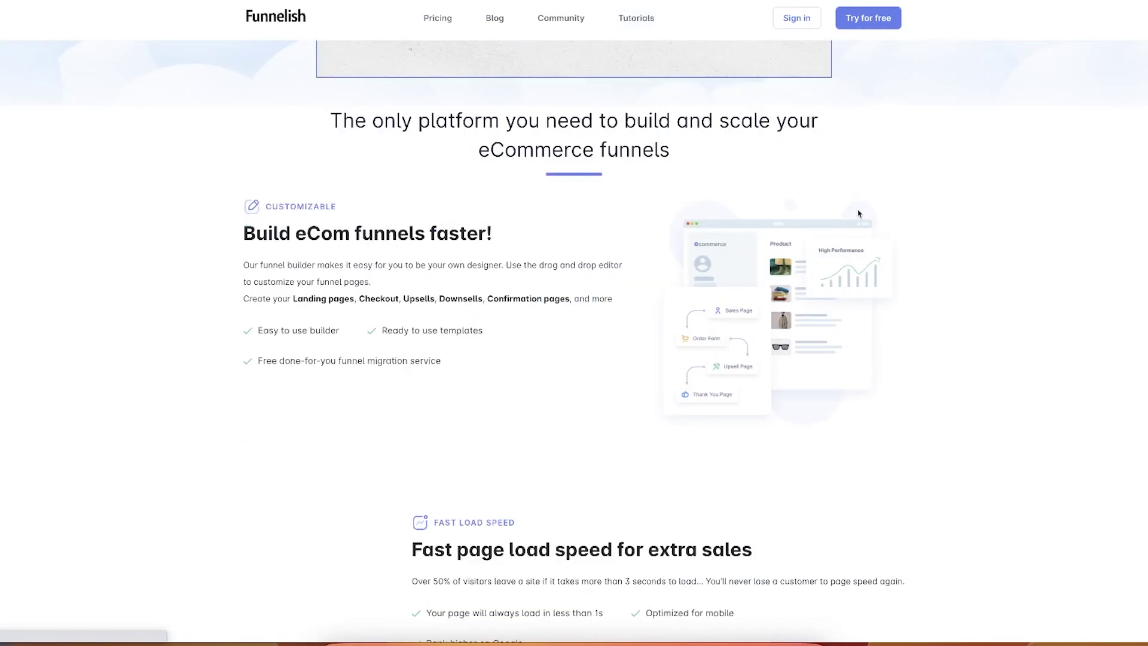
{"action": "scroll", "coordinate": [859, 214], "scroll_direction": "down", "scroll_amount": 6}
{"action": "scroll", "coordinate": [529, 180], "scroll_direction": "up", "scroll_amount": 3}
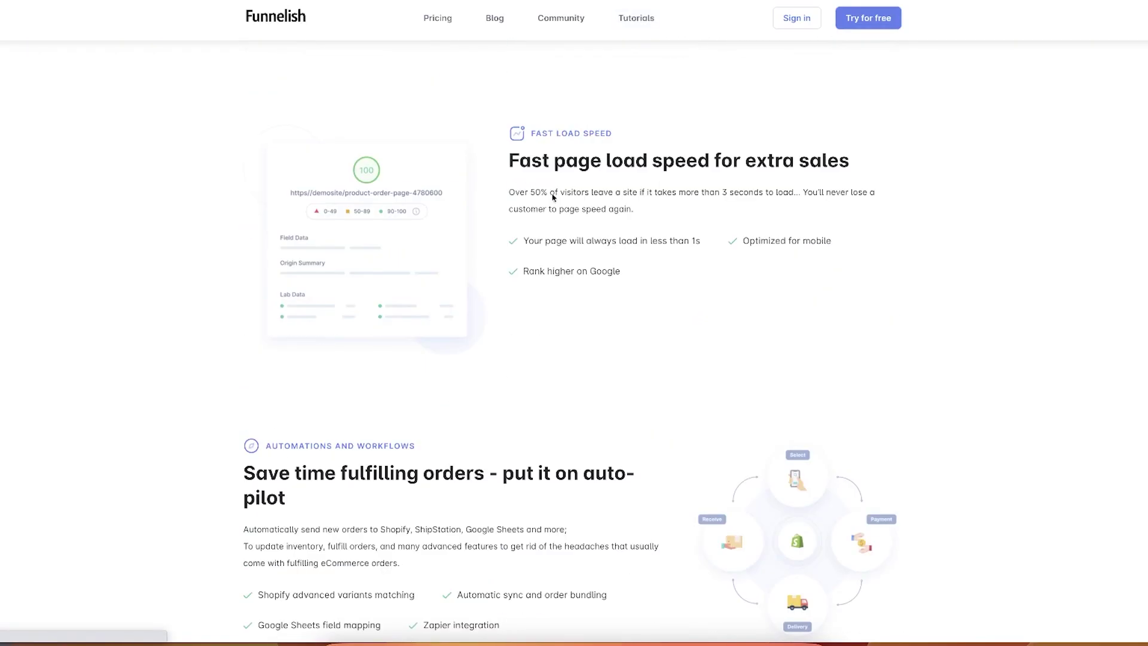
{"action": "scroll", "coordinate": [621, 250], "scroll_direction": "down", "scroll_amount": 6}
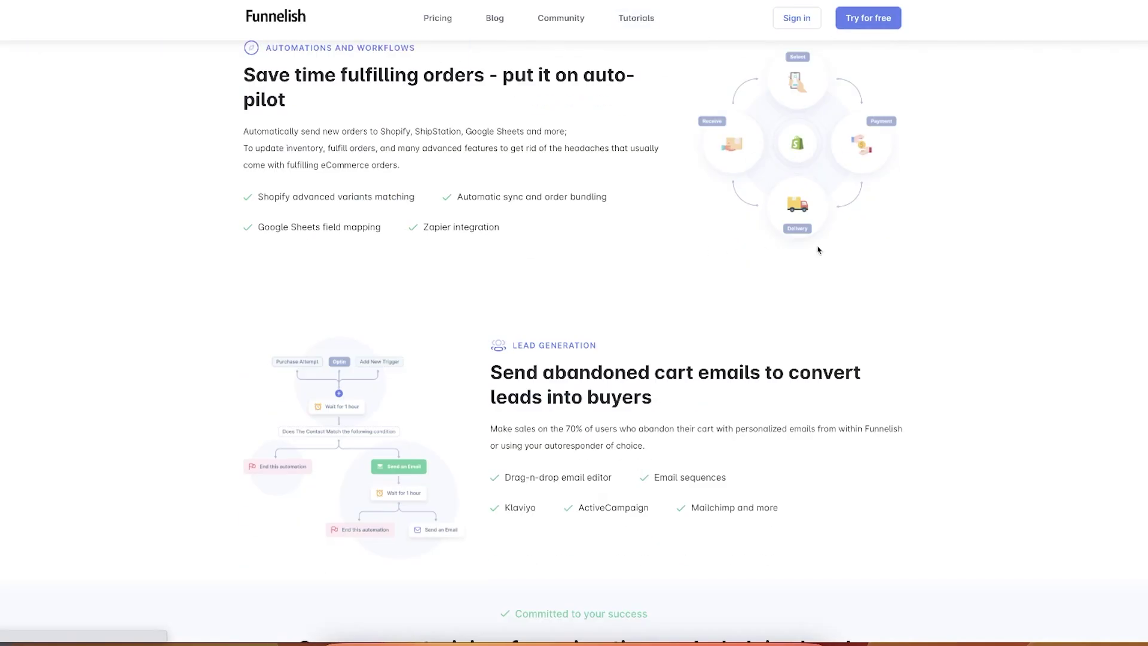
{"action": "scroll", "coordinate": [820, 250], "scroll_direction": "down", "scroll_amount": 13}
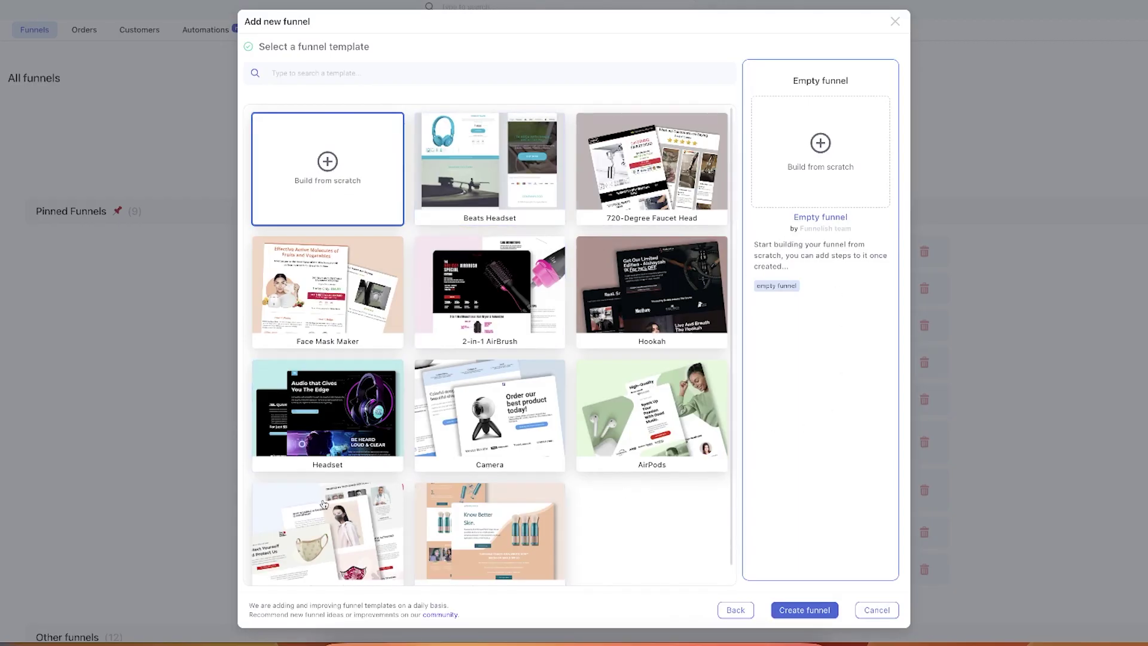
{"action": "scroll", "coordinate": [327, 504], "scroll_direction": "down", "scroll_amount": 1}
{"action": "scroll", "coordinate": [481, 291], "scroll_direction": "up", "scroll_amount": 1}
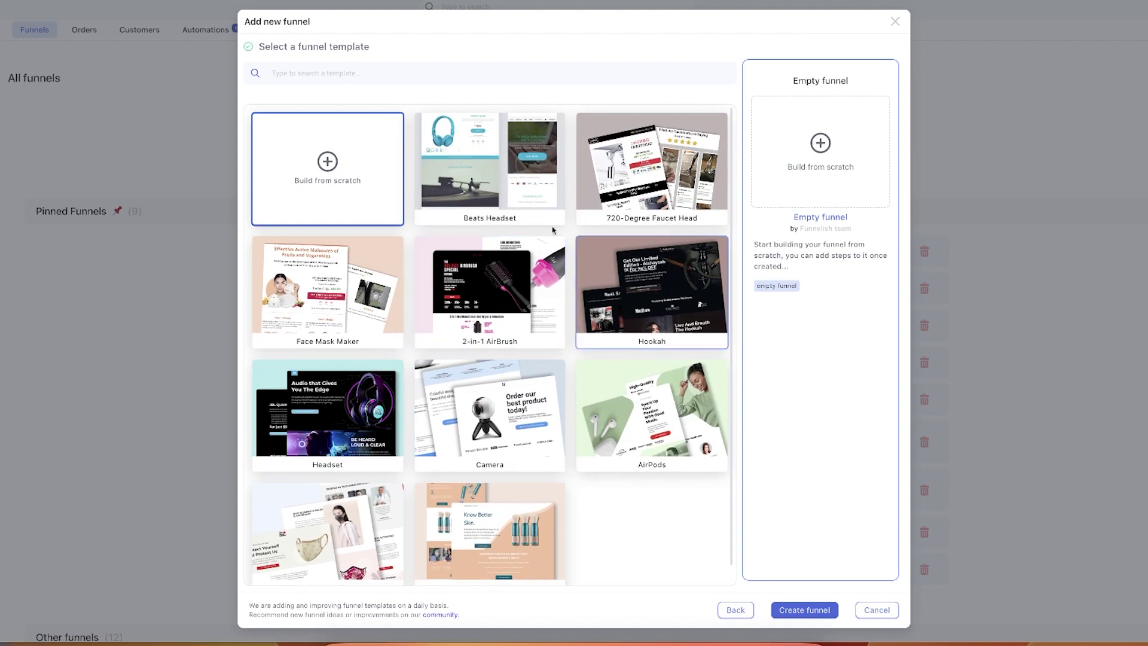